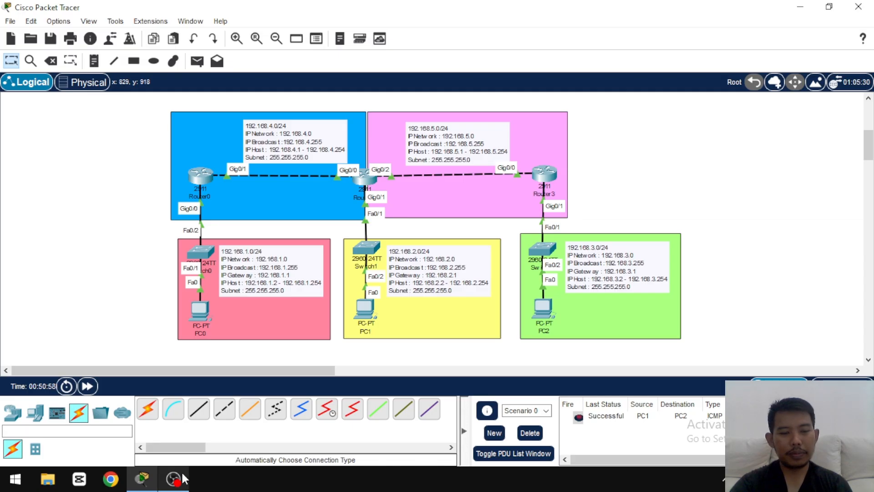
{"action": "left_click", "coordinate": [178, 476]}
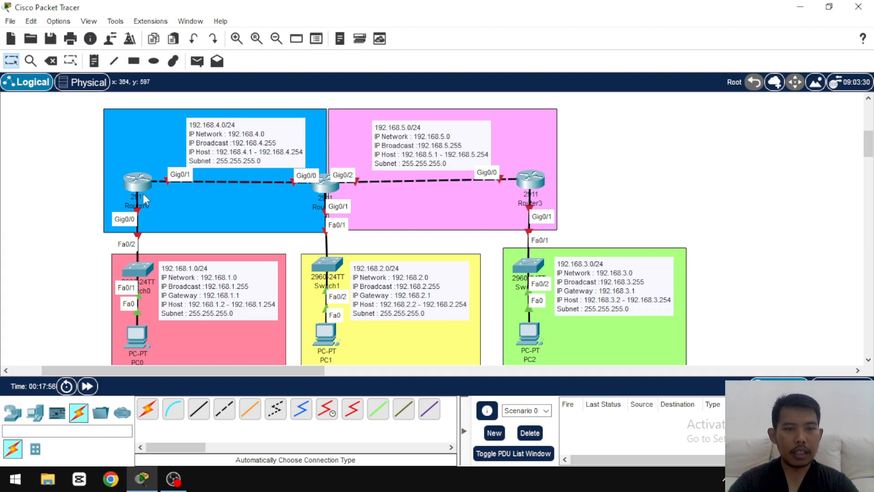
Step: Examine the topology's three LANs and two router-to-router links, including their interface labels and IP addressing notes
{"action": "mouse_move", "coordinate": [141, 201]}
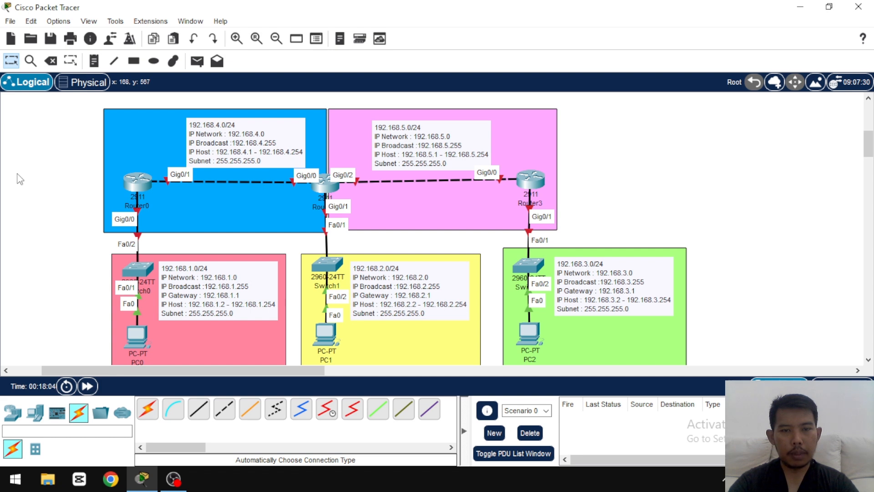
{"action": "scroll", "coordinate": [19, 179], "scroll_direction": "down", "scroll_amount": 2}
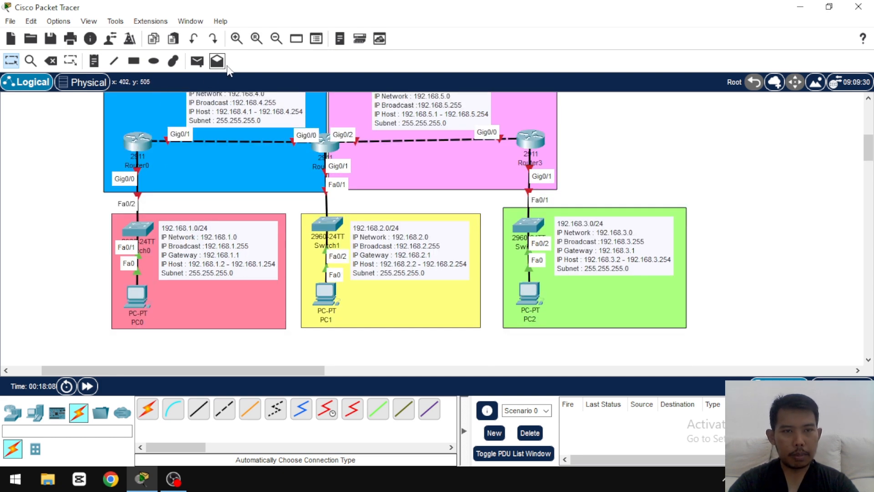
{"action": "scroll", "coordinate": [219, 151], "scroll_direction": "up", "scroll_amount": 2}
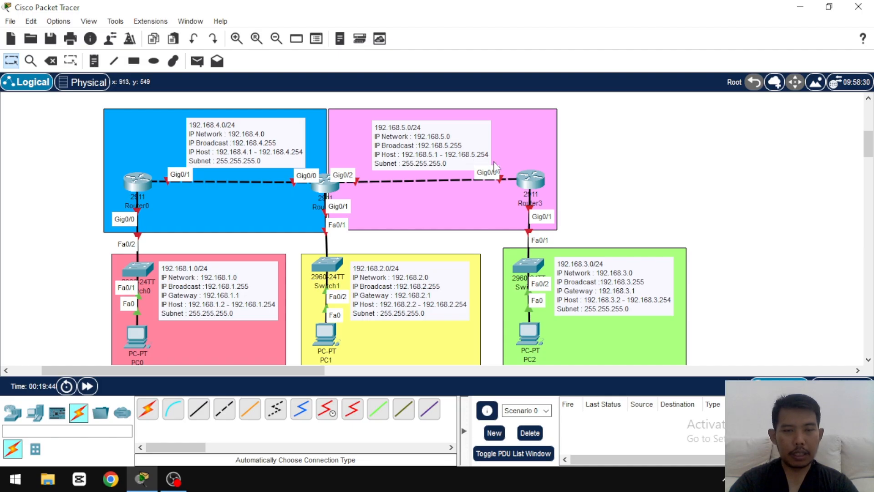
{"action": "left_click", "coordinate": [198, 68]}
{"action": "left_click", "coordinate": [236, 38]}
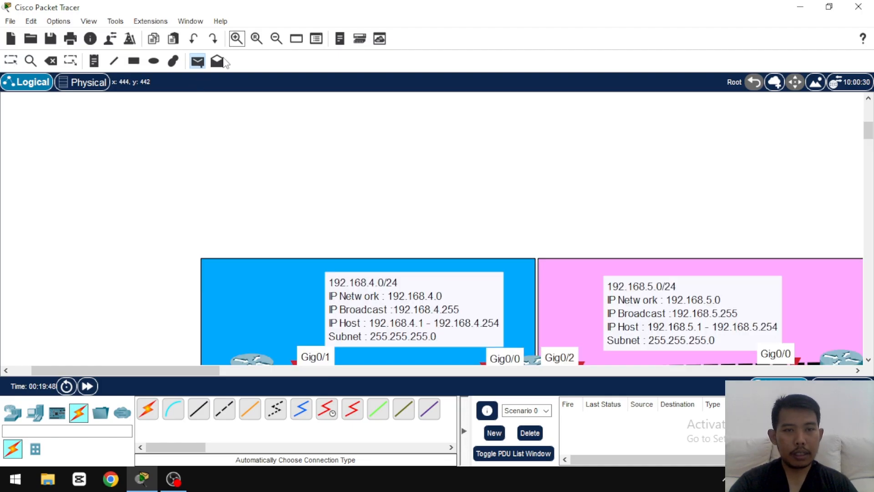
{"action": "left_click", "coordinate": [11, 61]}
{"action": "scroll", "coordinate": [514, 201], "scroll_direction": "down", "scroll_amount": 3}
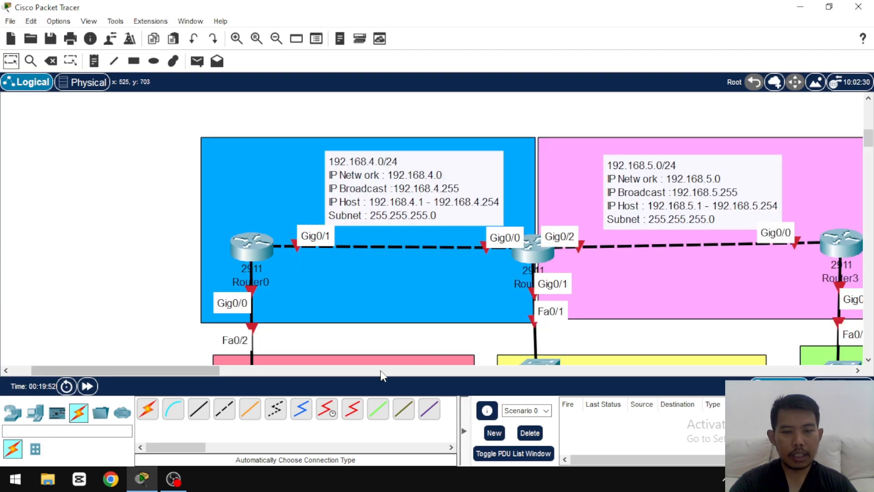
{"action": "left_click_drag", "start_coordinate": [190, 369], "coordinate": [238, 368]}
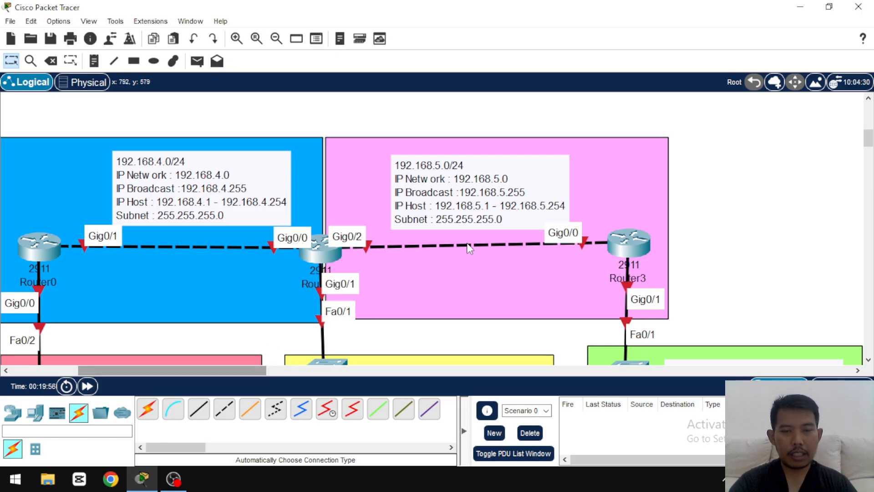
{"action": "scroll", "coordinate": [494, 250], "scroll_direction": "down", "scroll_amount": 5}
{"action": "scroll", "coordinate": [495, 249], "scroll_direction": "up", "scroll_amount": 6}
{"action": "scroll", "coordinate": [494, 250], "scroll_direction": "down", "scroll_amount": 3}
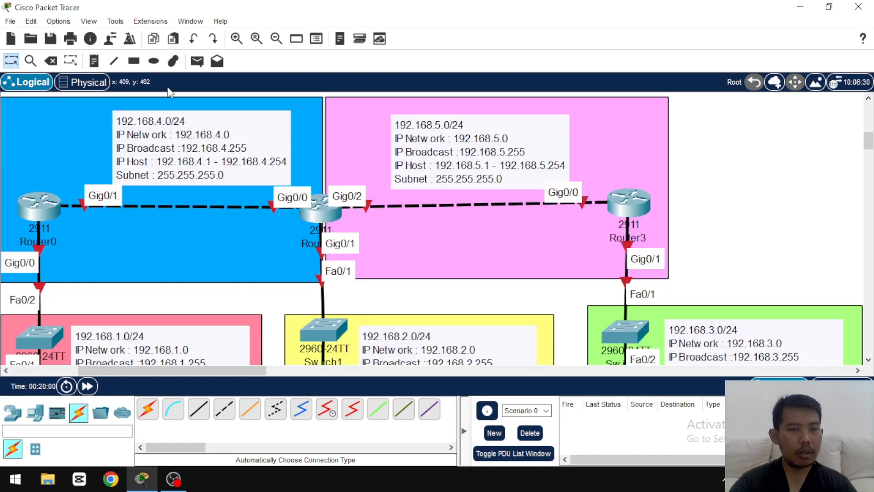
{"action": "left_click", "coordinate": [271, 41]}
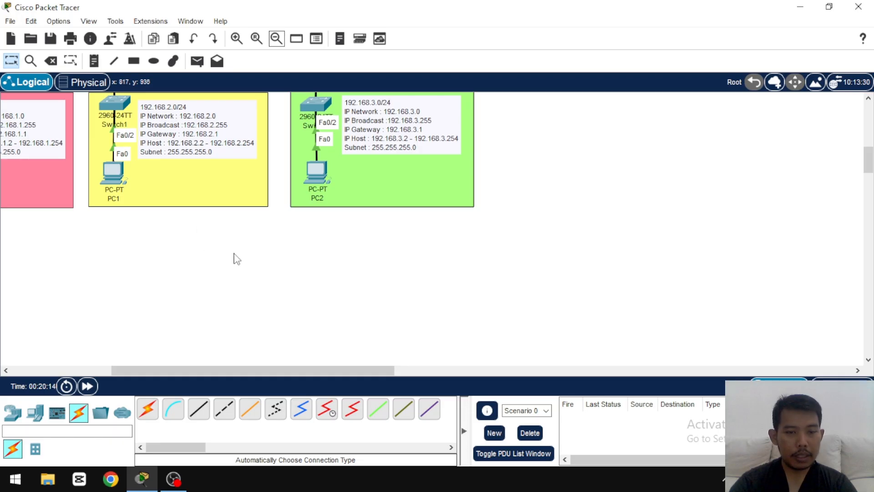
{"action": "left_click_drag", "start_coordinate": [289, 370], "coordinate": [202, 370]}
{"action": "scroll", "coordinate": [291, 264], "scroll_direction": "up", "scroll_amount": 5}
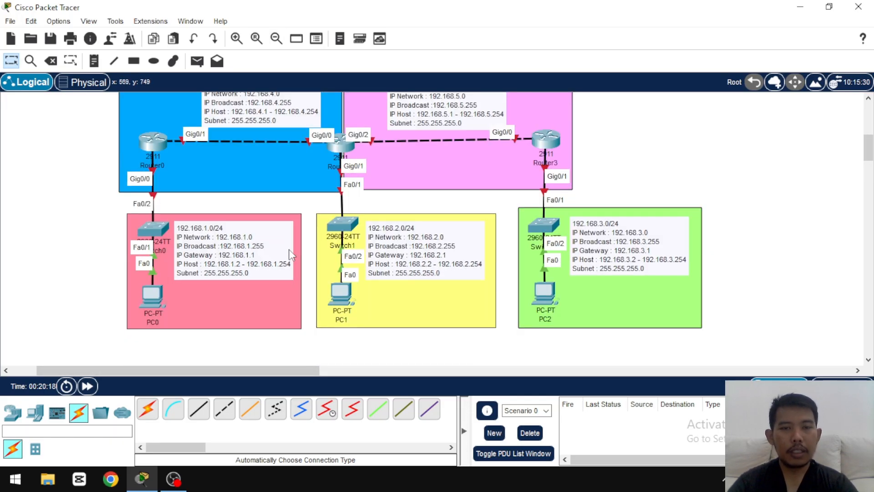
{"action": "scroll", "coordinate": [290, 255], "scroll_direction": "up", "scroll_amount": 1}
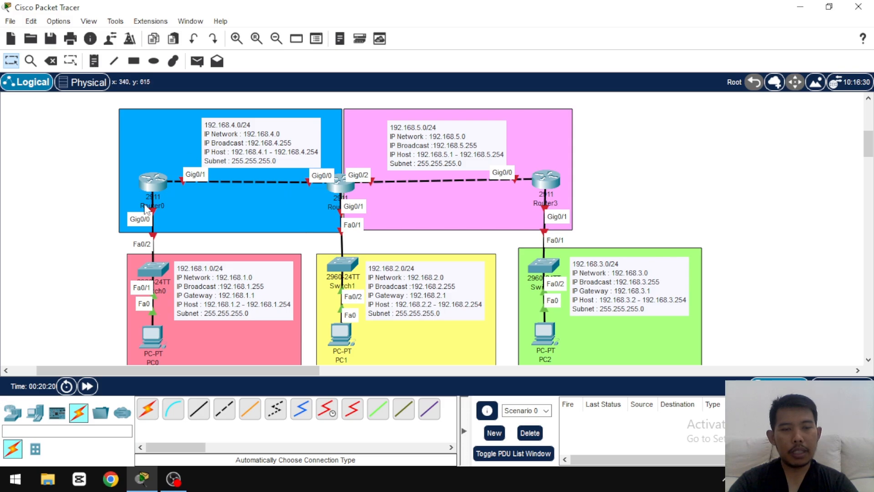
{"action": "mouse_move", "coordinate": [145, 184]}
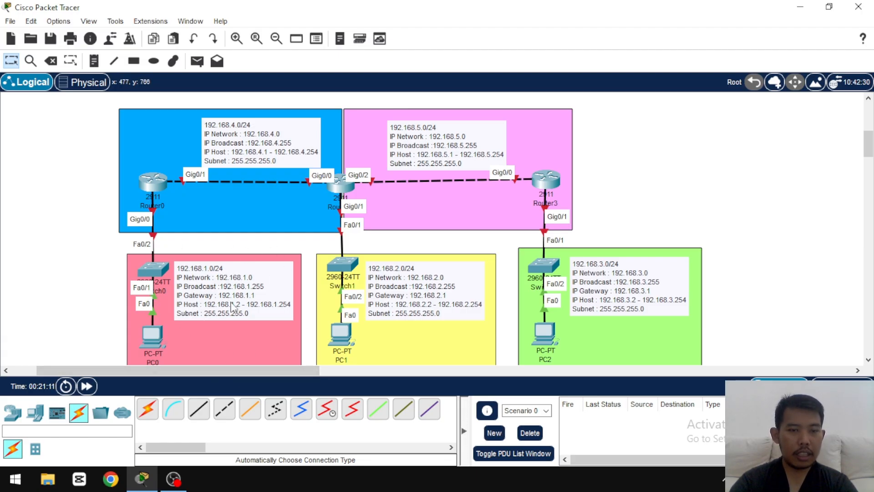
Step: Assign PC0 the static IPv4 address 192.168.1.2 with subnet mask 255.255.255.0
{"action": "left_click", "coordinate": [154, 336]}
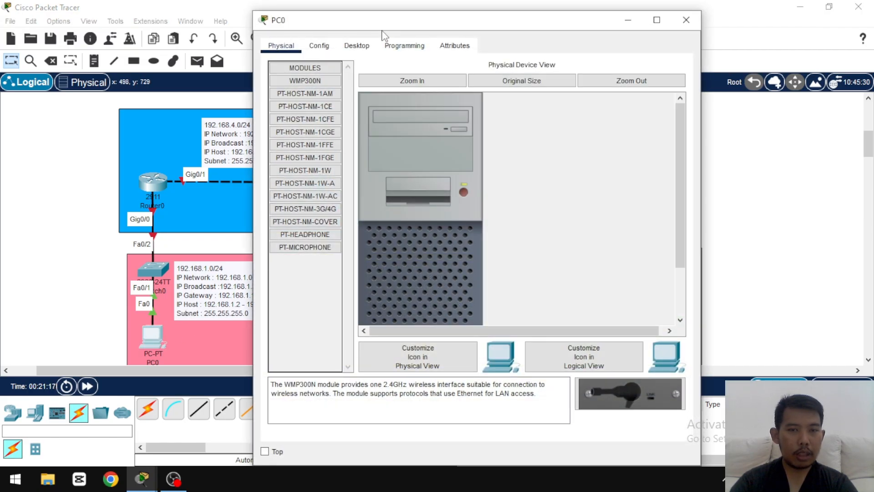
{"action": "left_click_drag", "start_coordinate": [384, 21], "coordinate": [462, 24]}
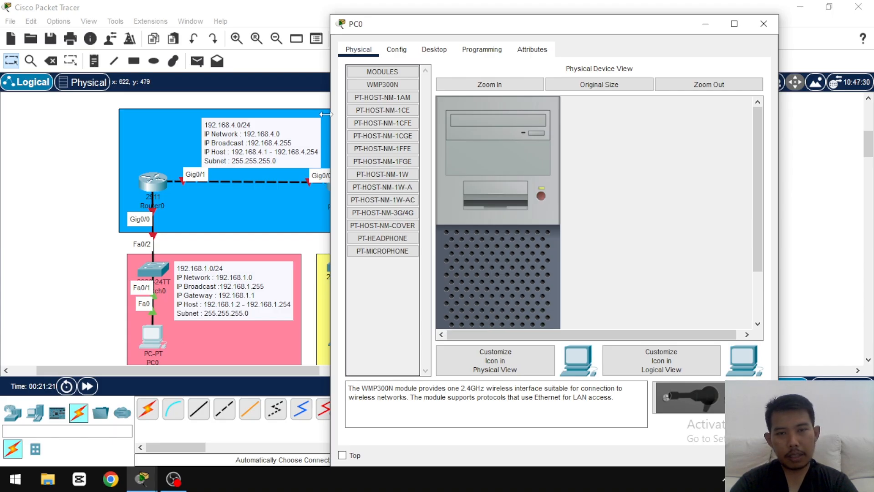
{"action": "left_click", "coordinate": [434, 51]}
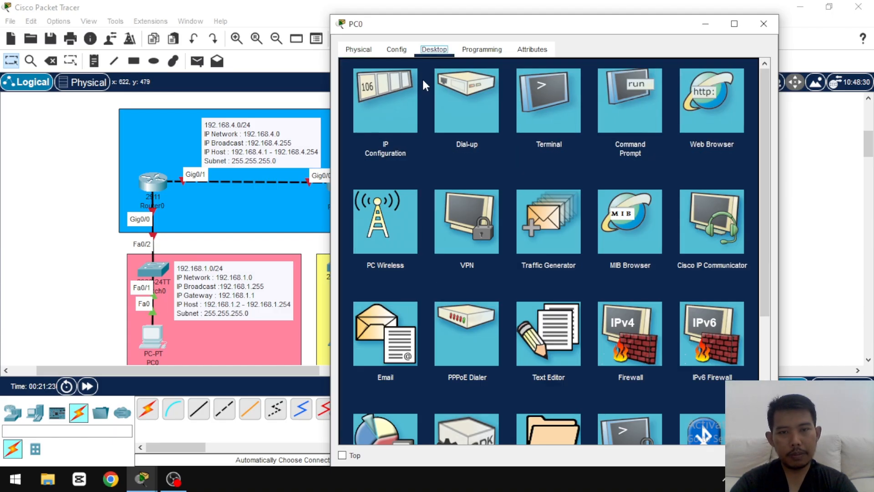
{"action": "left_click", "coordinate": [367, 105]}
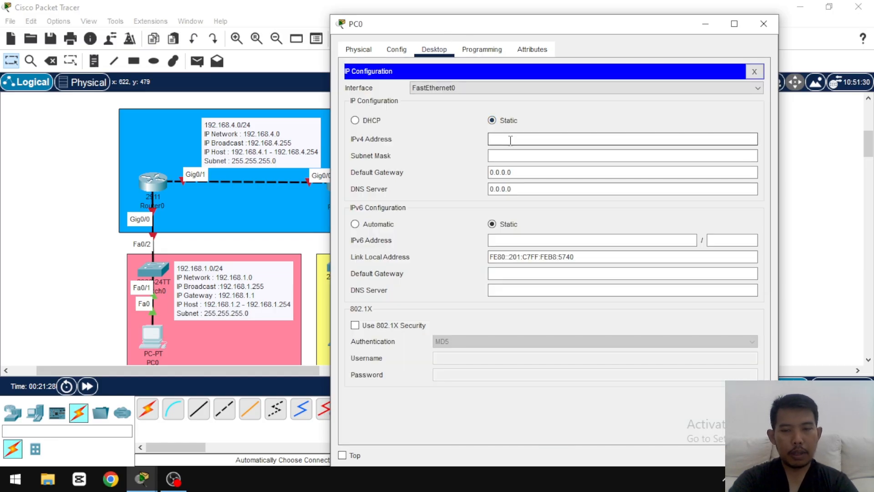
{"action": "type", "text": "192."}
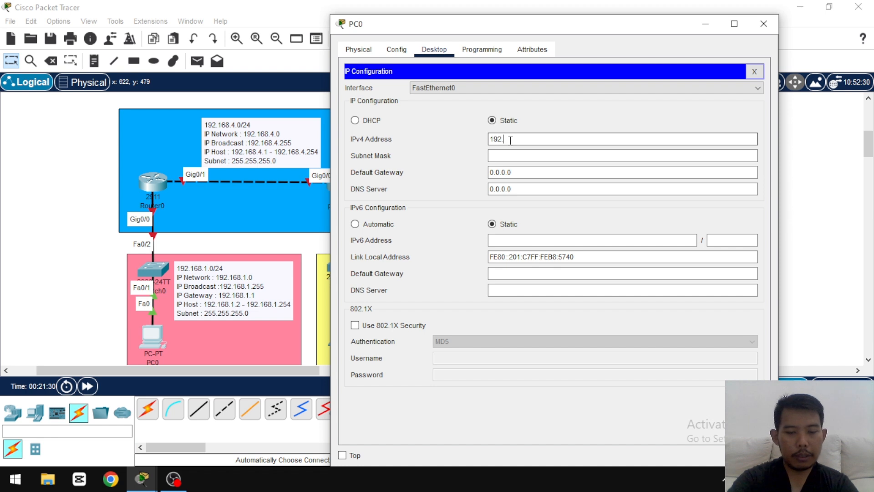
{"action": "type", "text": "168.1.2"}
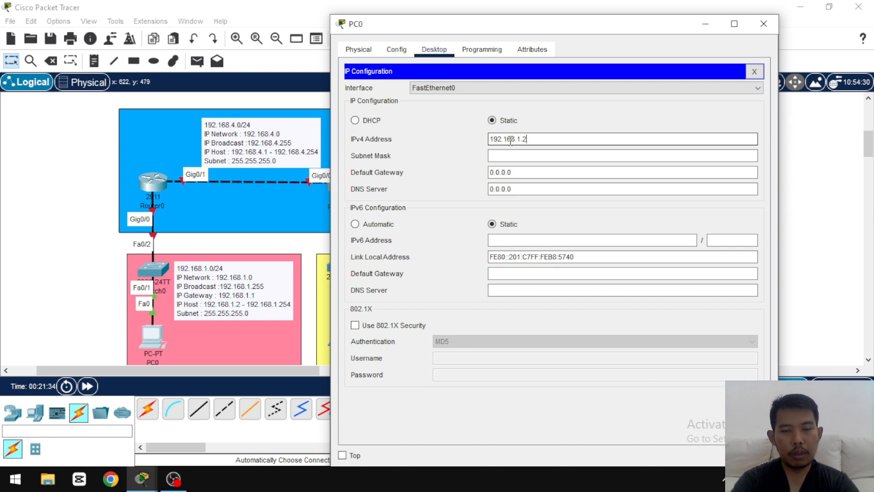
{"action": "key", "text": "Tab"}
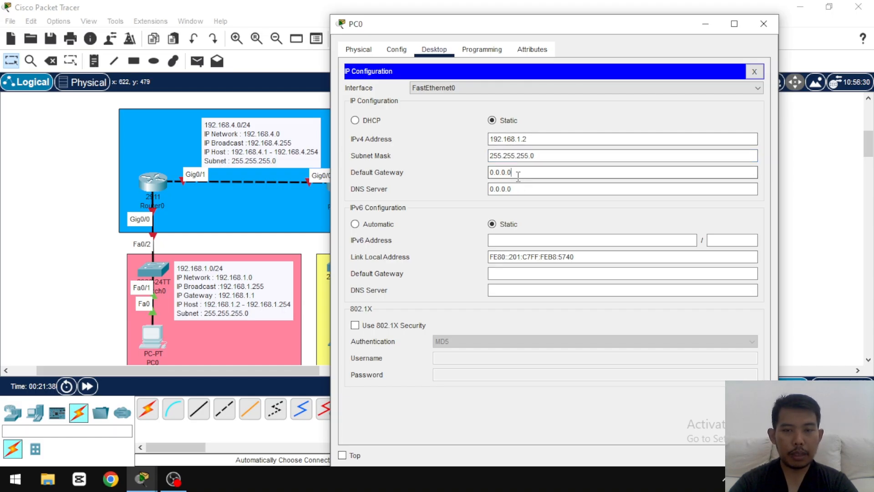
Step: Set PC0's IPv4 default gateway to 192.168.1.1 and close its configuration window
{"action": "left_click_drag", "start_coordinate": [518, 176], "coordinate": [493, 171]}
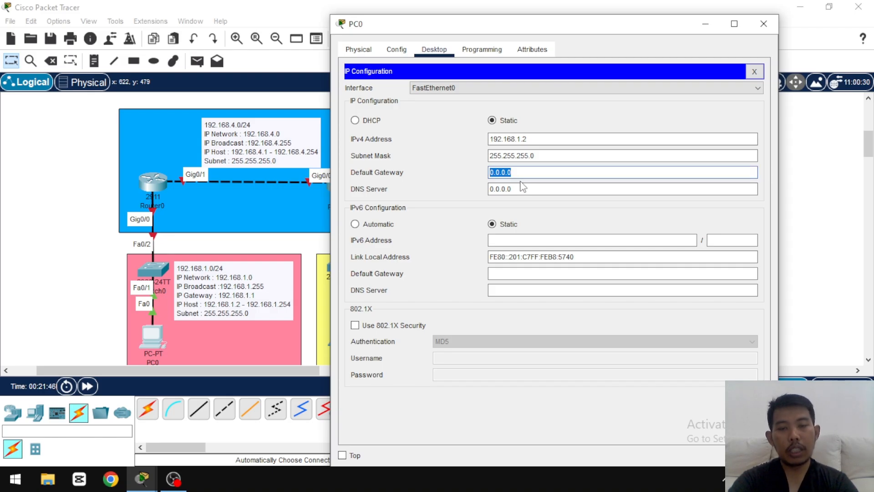
{"action": "type", "text": "19"}
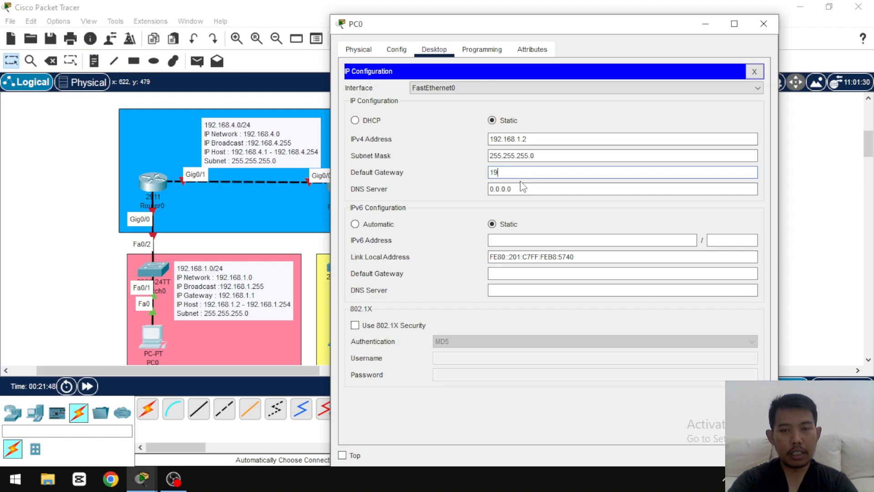
{"action": "type", "text": "2."}
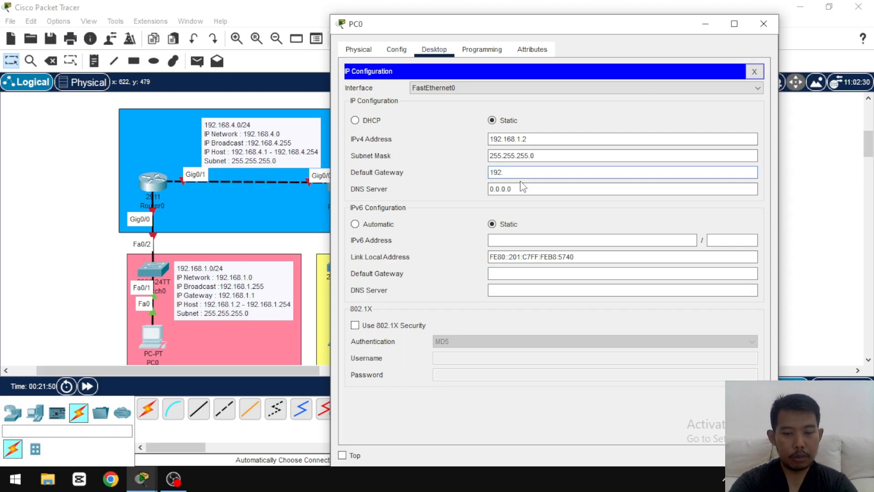
{"action": "type", "text": "168.1"}
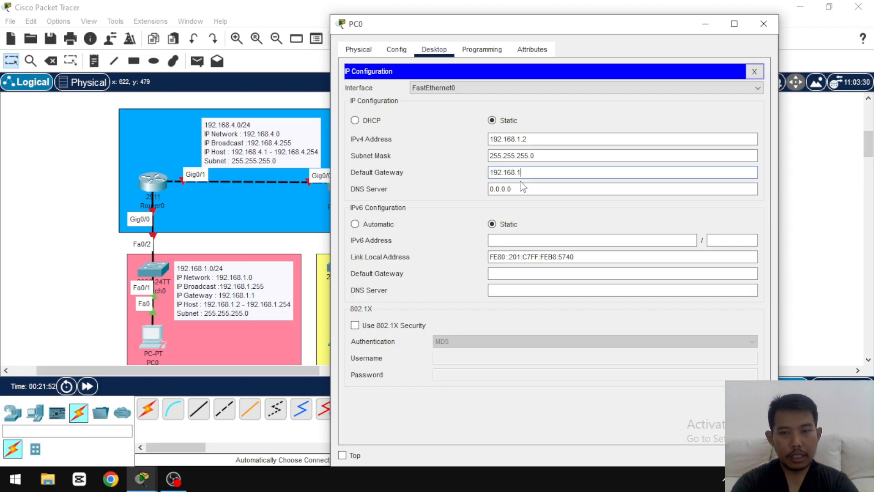
{"action": "type", "text": ".1"}
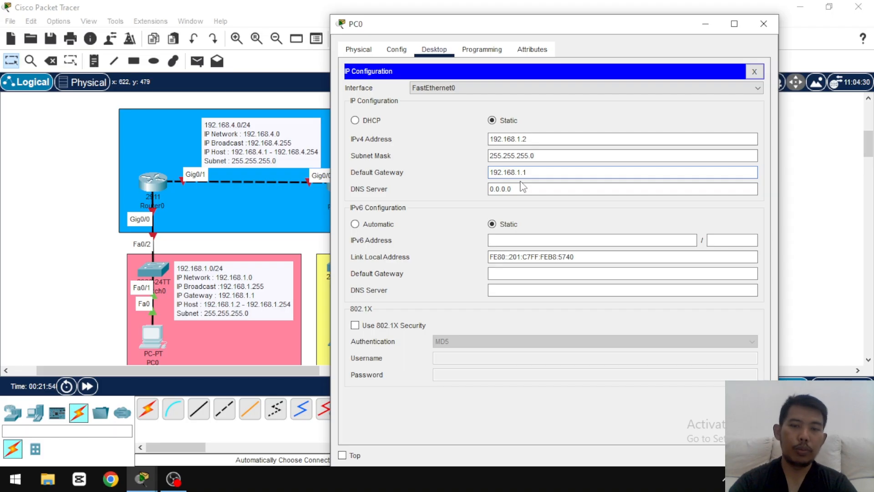
{"action": "left_click", "coordinate": [763, 25]}
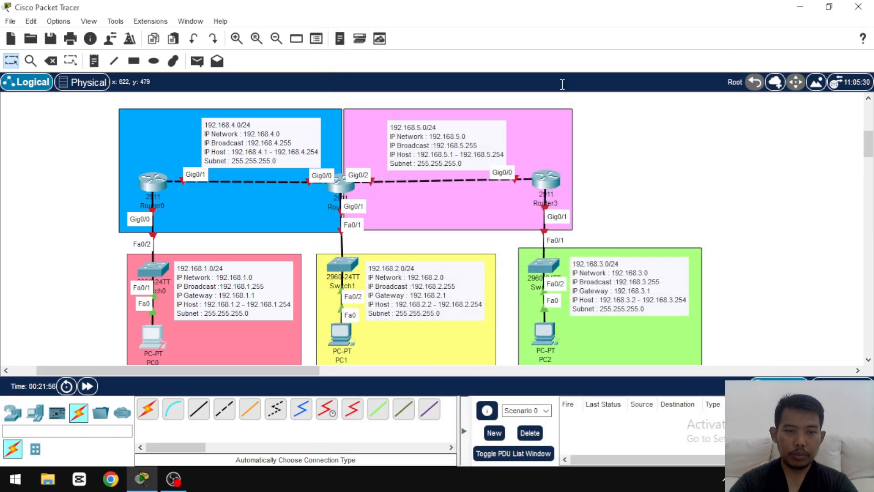
Step: Configure PC1 with static IPv4 address 192.168.2.2, subnet mask 255.255.255.0 and default gateway 192.168.2.1
{"action": "left_click", "coordinate": [345, 336]}
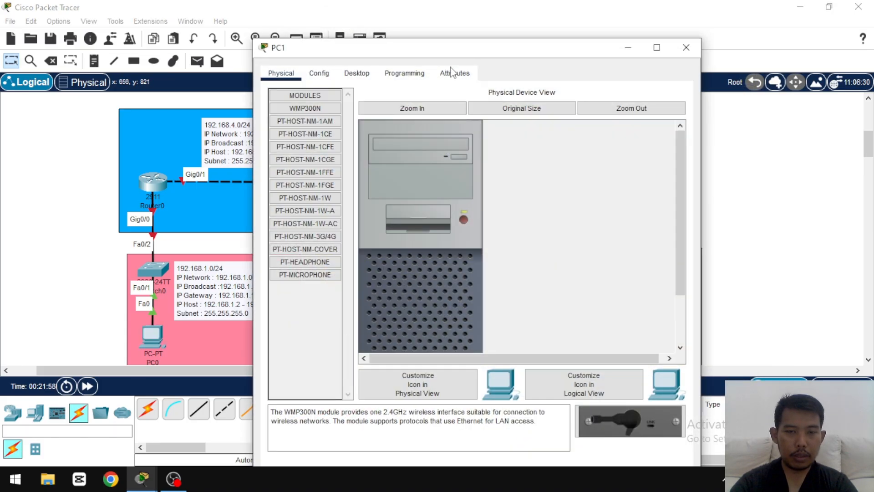
{"action": "left_click_drag", "start_coordinate": [464, 50], "coordinate": [658, 45]}
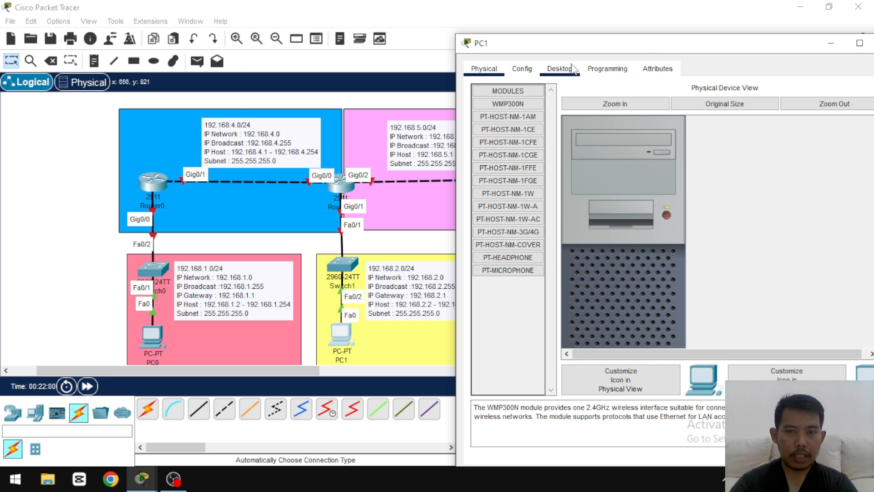
{"action": "left_click", "coordinate": [565, 69]}
{"action": "left_click", "coordinate": [626, 160]}
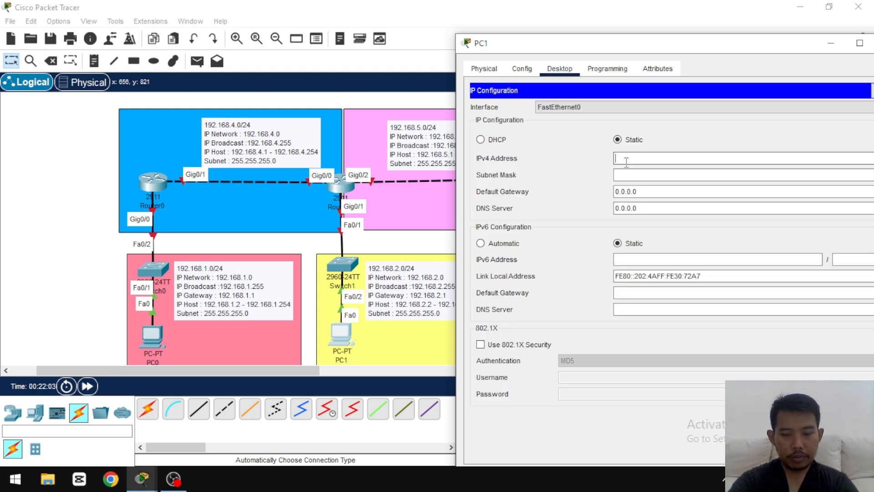
{"action": "type", "text": "192.168.2.2"}
{"action": "key", "text": "Tab"}
{"action": "key", "text": "Tab"}
{"action": "type", "text": "192.168.2."}
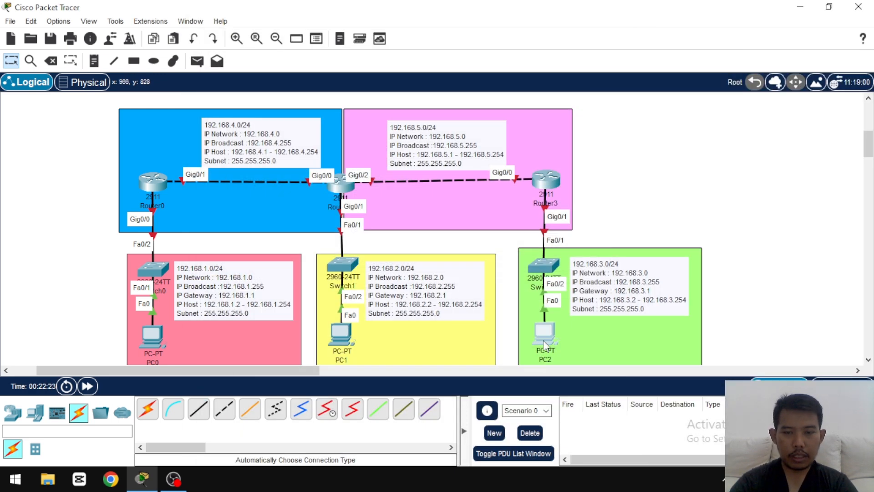
Step: Configure PC2 with static IPv4 address 192.168.3.2, subnet mask 255.255.255.0 and default gateway 192.168.3.1
{"action": "left_click", "coordinate": [543, 340]}
{"action": "left_click", "coordinate": [80, 98]}
{"action": "left_click", "coordinate": [200, 136]}
{"action": "type", "text": "192.168.3.2"}
{"action": "key", "text": "Tab"}
{"action": "key", "text": "Tab"}
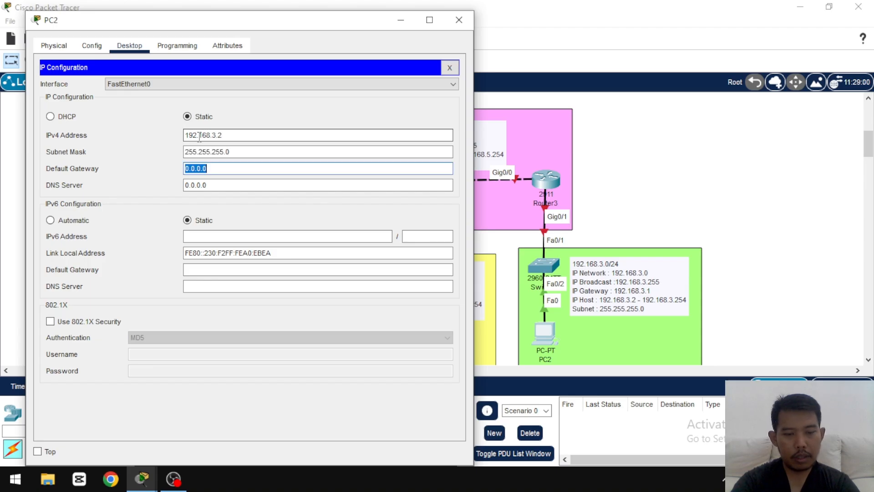
{"action": "type", "text": "192.168.3.1"}
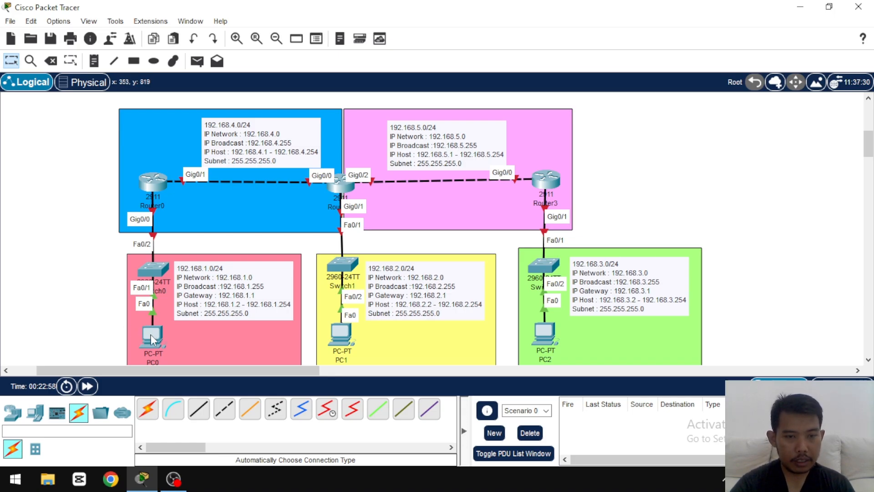
{"action": "mouse_move", "coordinate": [151, 340]}
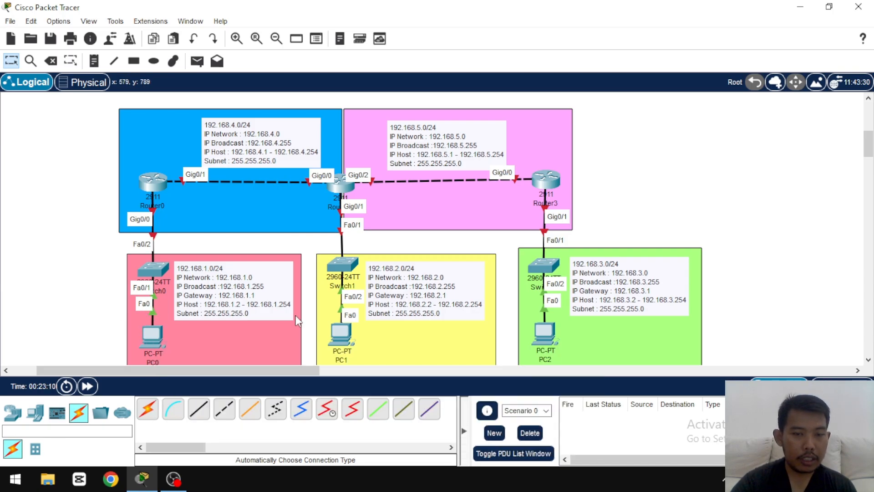
{"action": "mouse_move", "coordinate": [346, 337]}
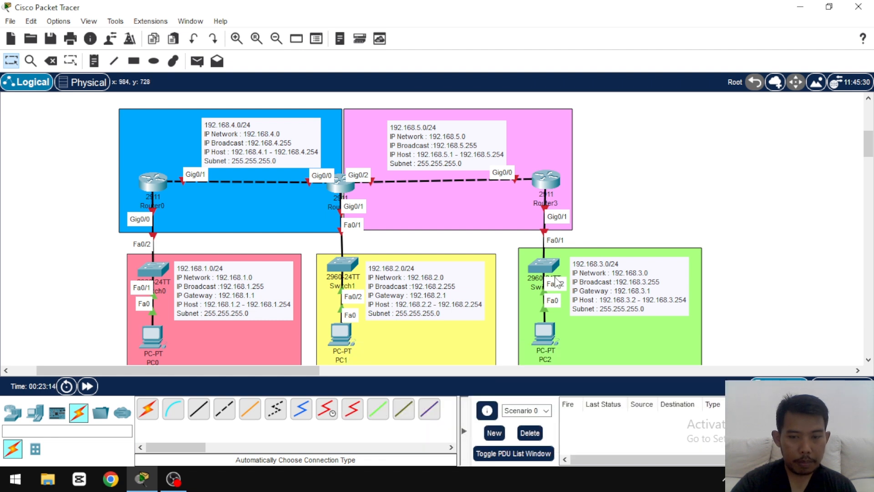
{"action": "mouse_move", "coordinate": [545, 334]}
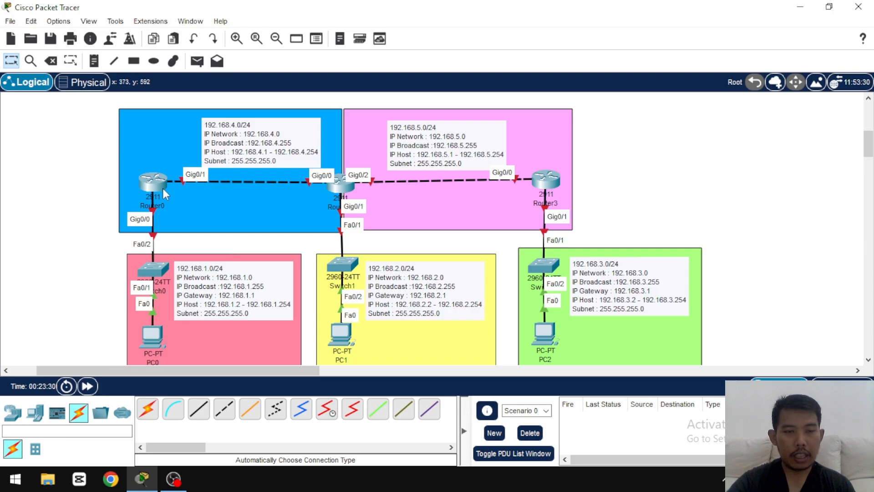
{"action": "mouse_move", "coordinate": [152, 186]}
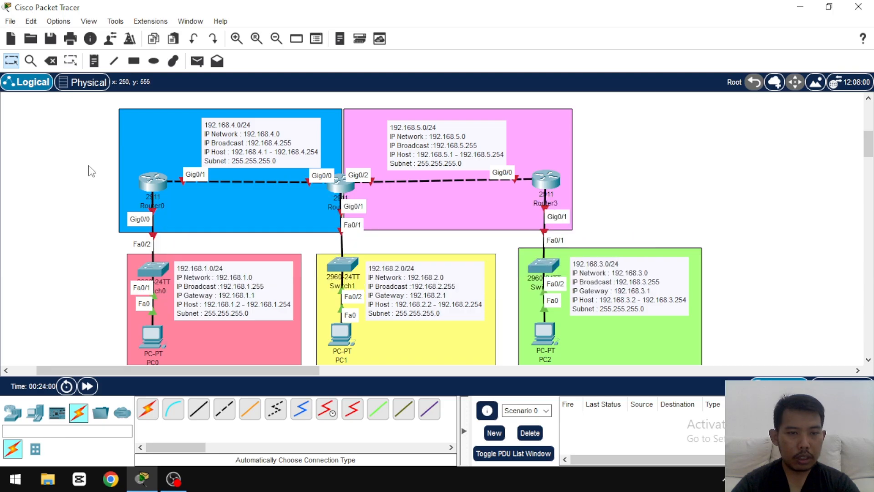
Step: Open Router0's command-line interface, decline the initial configuration dialog with no, and start the session
{"action": "left_click", "coordinate": [154, 183]}
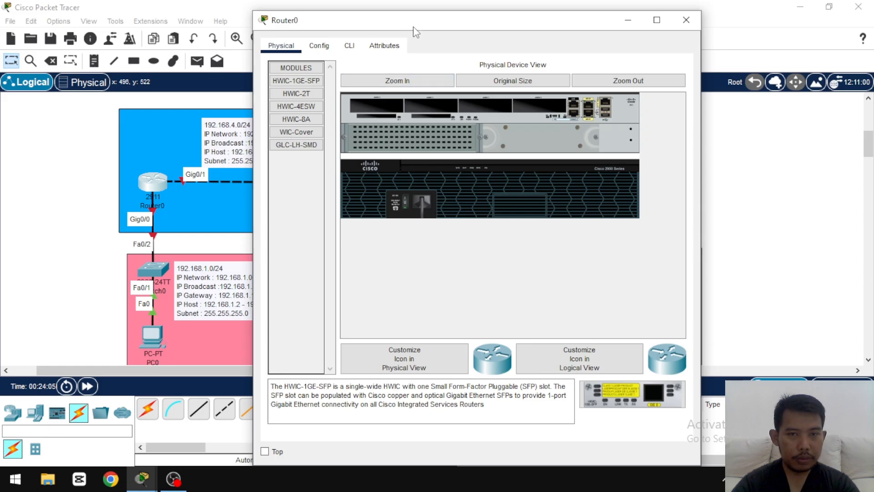
{"action": "left_click_drag", "start_coordinate": [414, 26], "coordinate": [567, 52]}
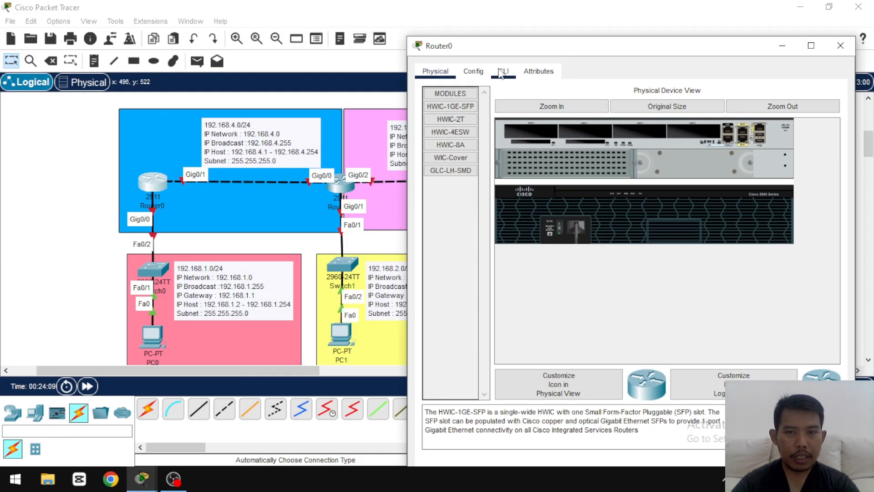
{"action": "left_click", "coordinate": [504, 73]}
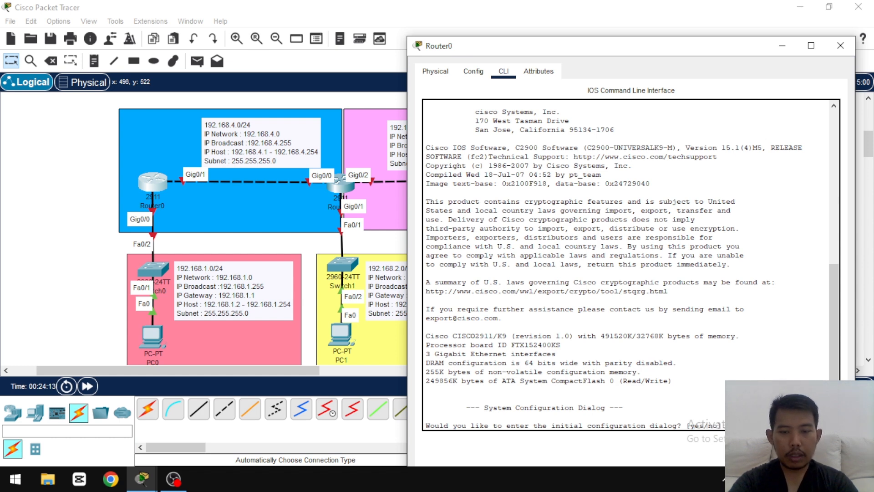
{"action": "type", "text": "no"}
{"action": "key", "text": "Return"}
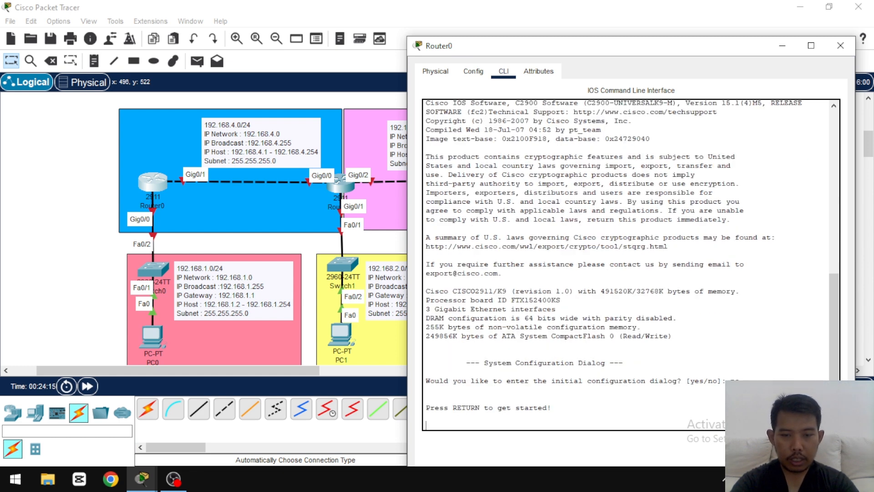
{"action": "key", "text": "Return"}
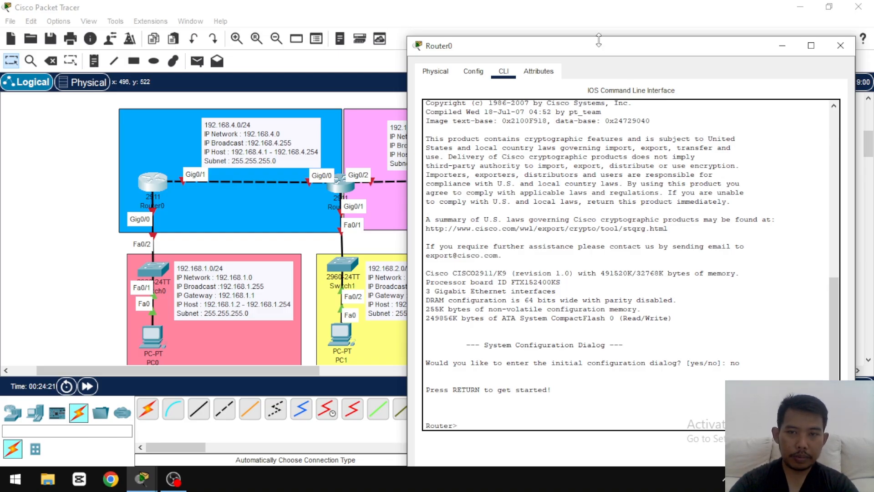
Step: Reposition the Router0 window so the whole command-line area fits on screen, and bring up the router's user prompt
{"action": "left_click_drag", "start_coordinate": [604, 45], "coordinate": [546, 0]}
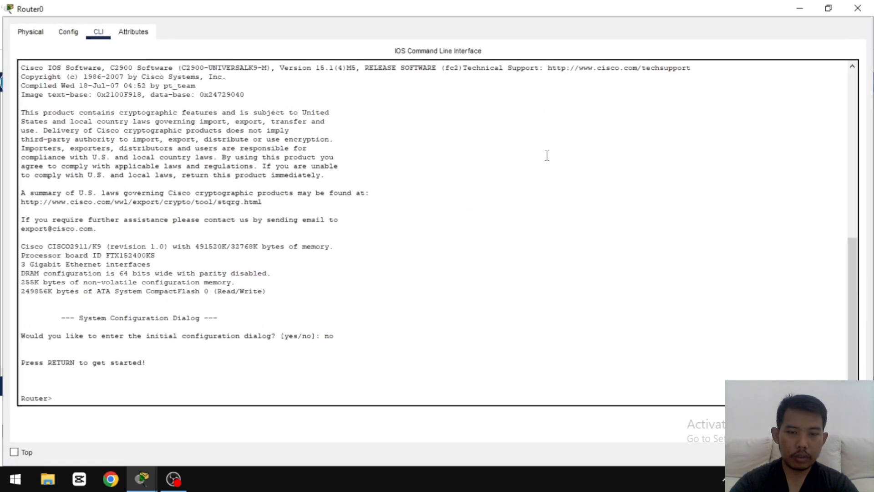
{"action": "left_click", "coordinate": [829, 7]}
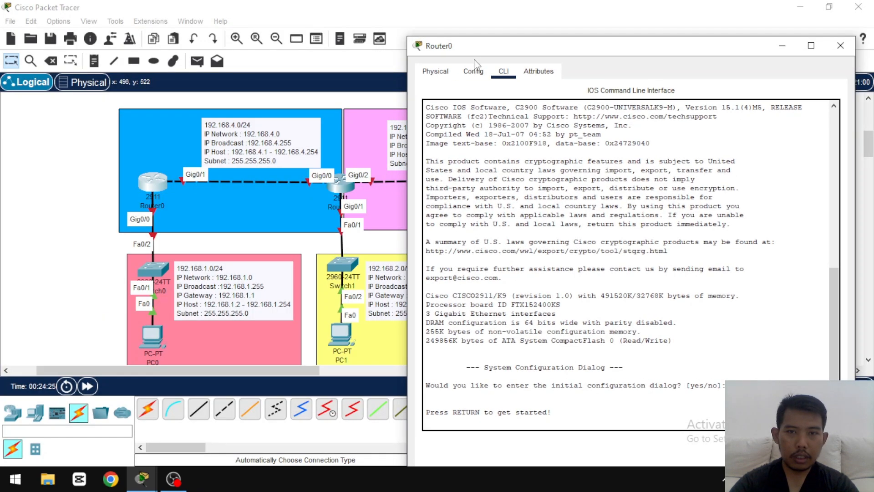
{"action": "left_click_drag", "start_coordinate": [482, 46], "coordinate": [432, 15]}
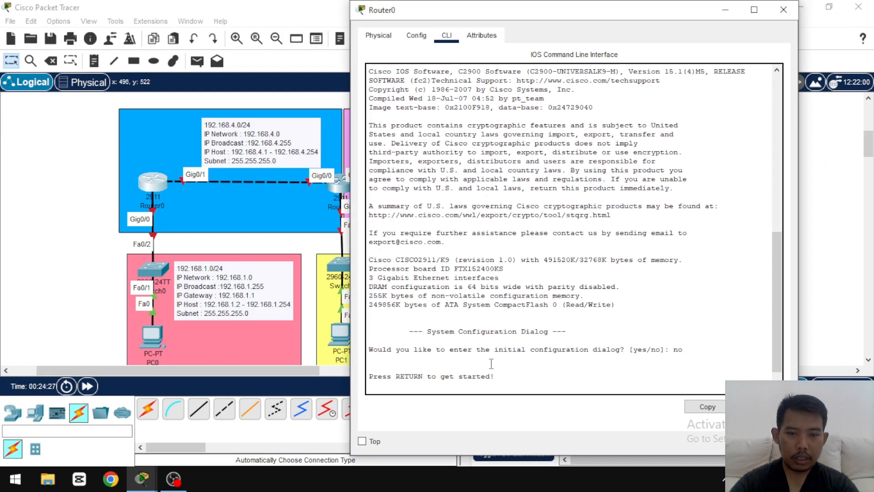
{"action": "key", "text": "Return"}
{"action": "key", "text": "Return"}
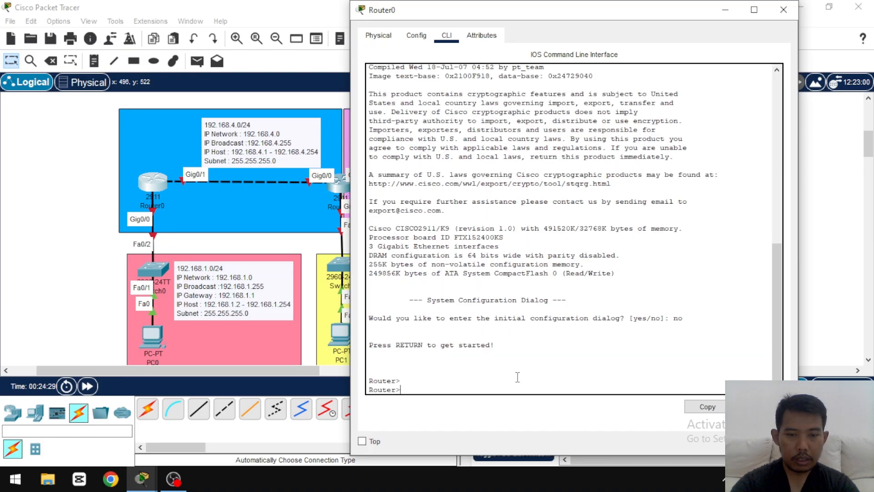
Step: Enter privileged mode and global configuration mode on Router0 with the commands en and conf t
{"action": "type", "text": "en"}
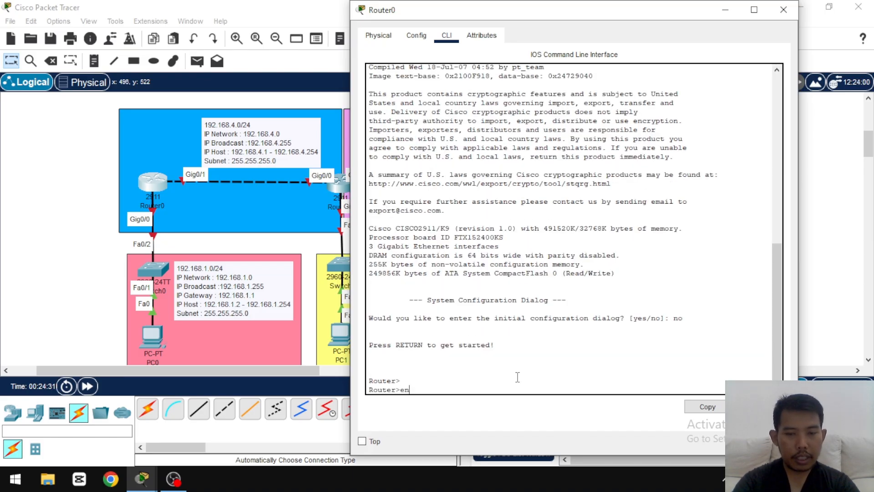
{"action": "key", "text": "Return"}
{"action": "type", "text": "co"}
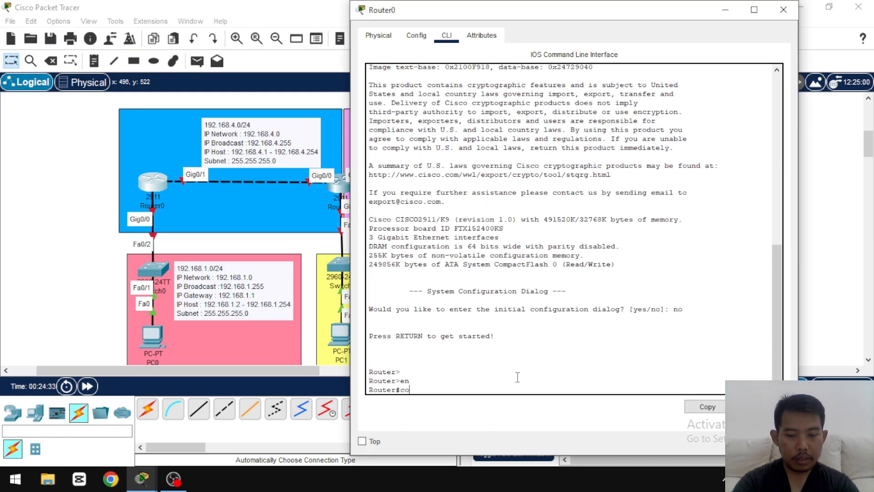
{"action": "type", "text": "nf "}
{"action": "type", "text": "t"}
{"action": "key", "text": "Return"}
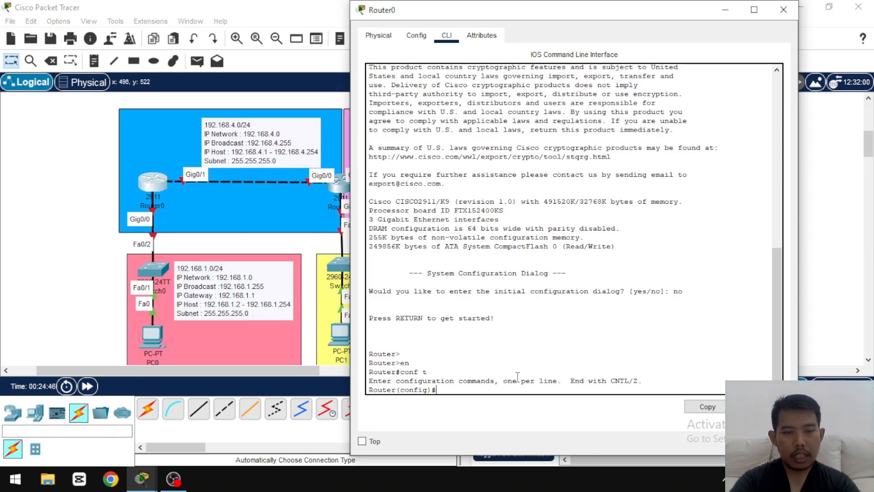
Step: Assign Router0's interface gig0/0 the IP address 192.168.1.1 with subnet mask 255.255.255.0
{"action": "type", "text": "int"}
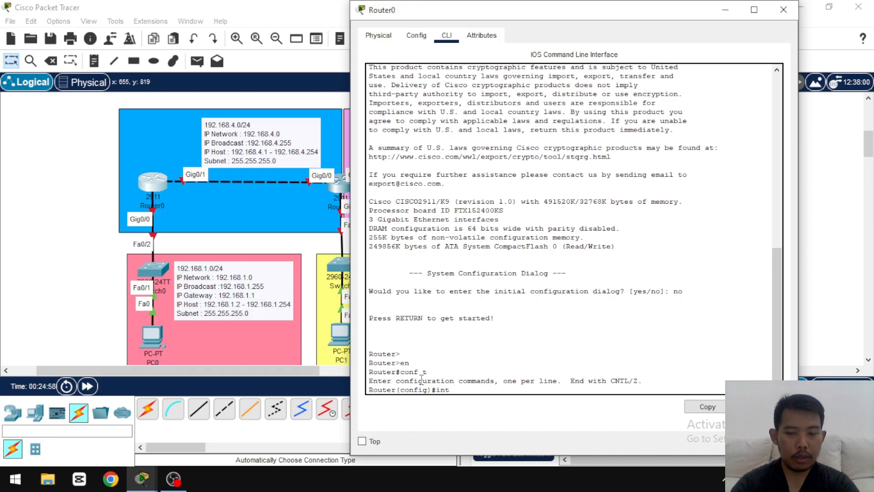
{"action": "key", "text": "BackSpace"}
{"action": "key", "text": "BackSpace"}
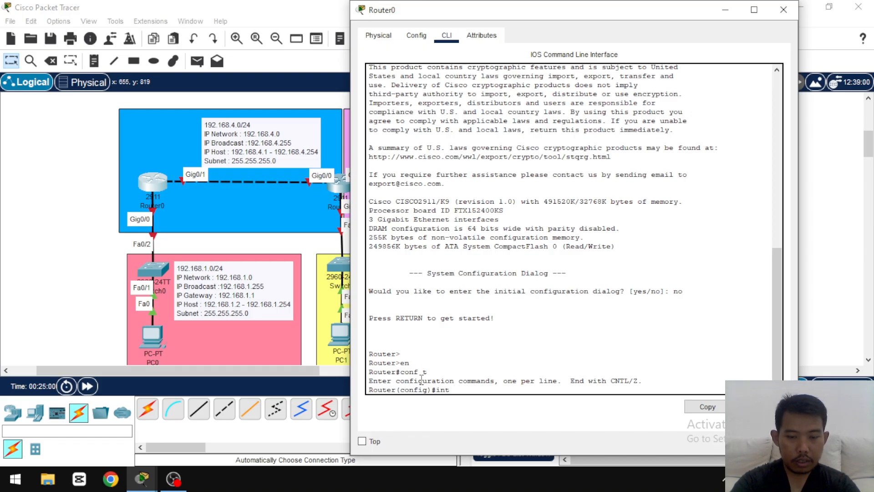
{"action": "type", "text": "gig"}
{"action": "type", "text": "0/0"}
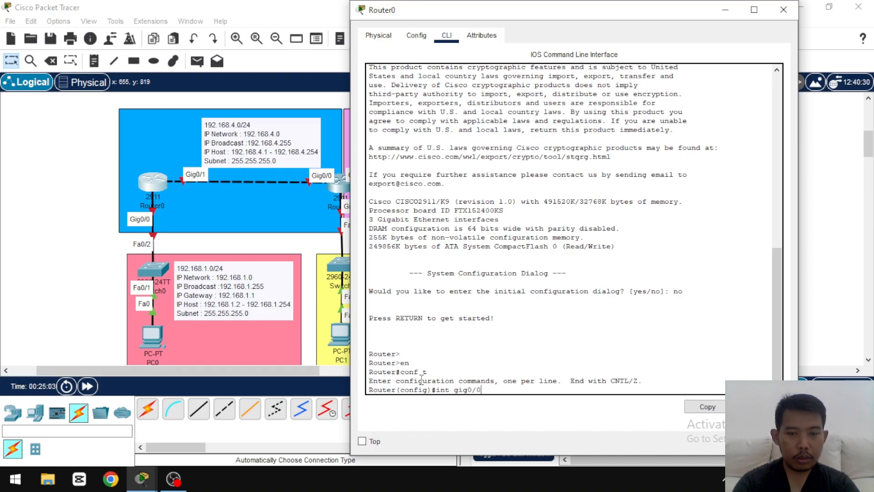
{"action": "key", "text": "Return"}
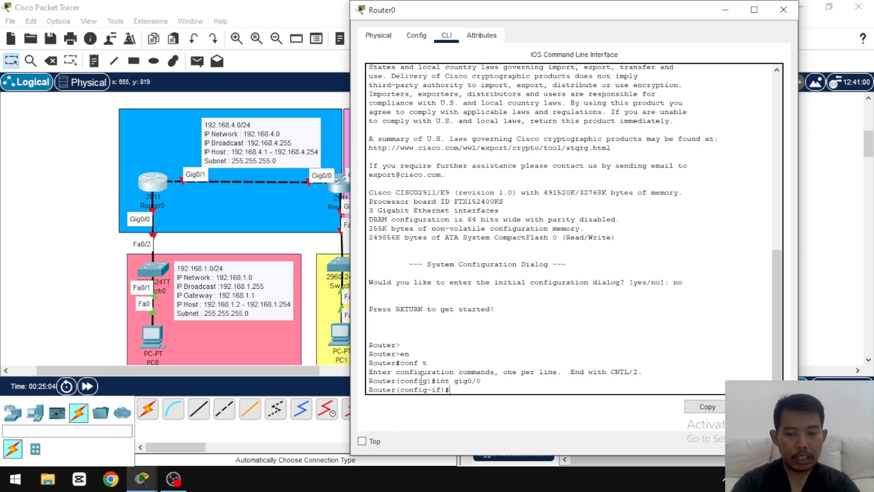
{"action": "type", "text": "ip add"}
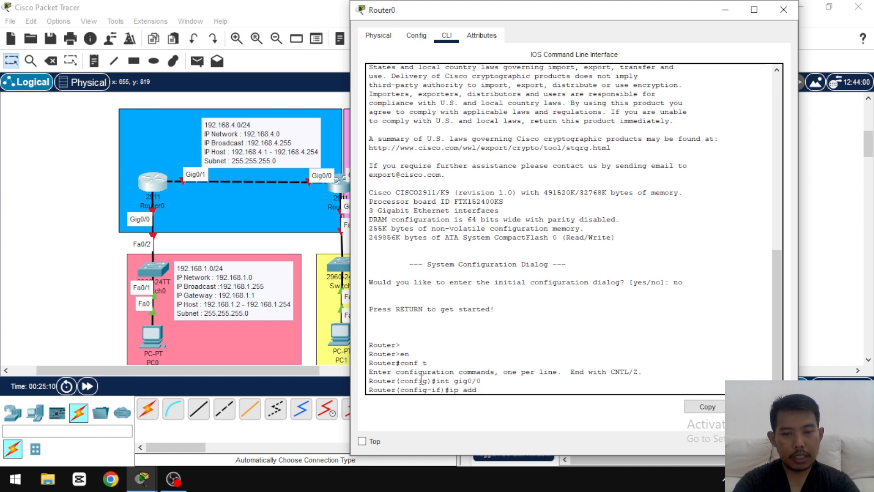
{"action": "type", "text": "192.1"}
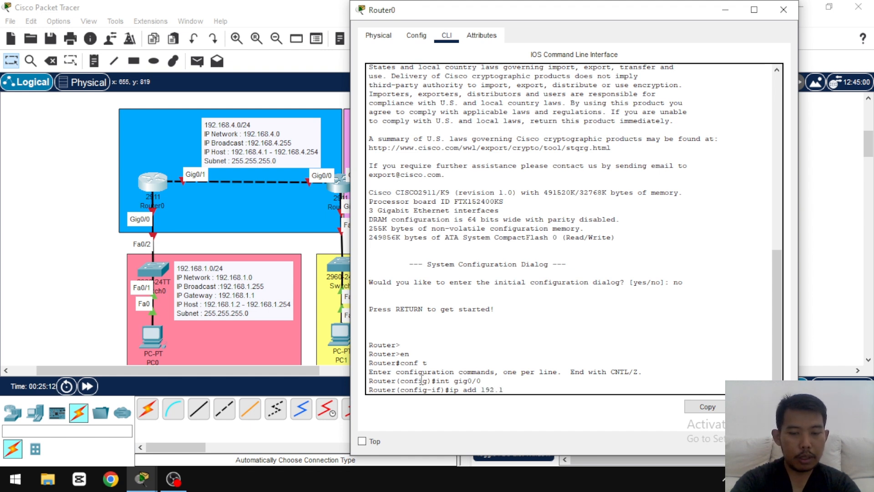
{"action": "type", "text": "68.1.1"}
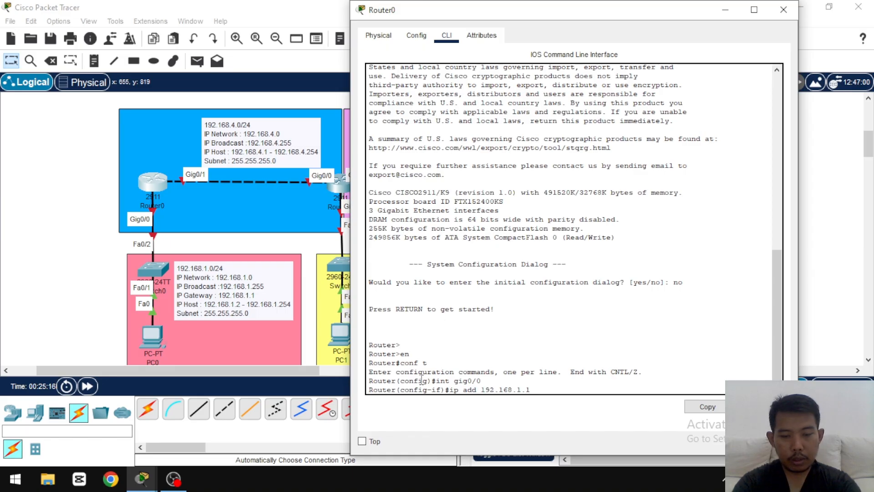
{"action": "type", "text": " 255."}
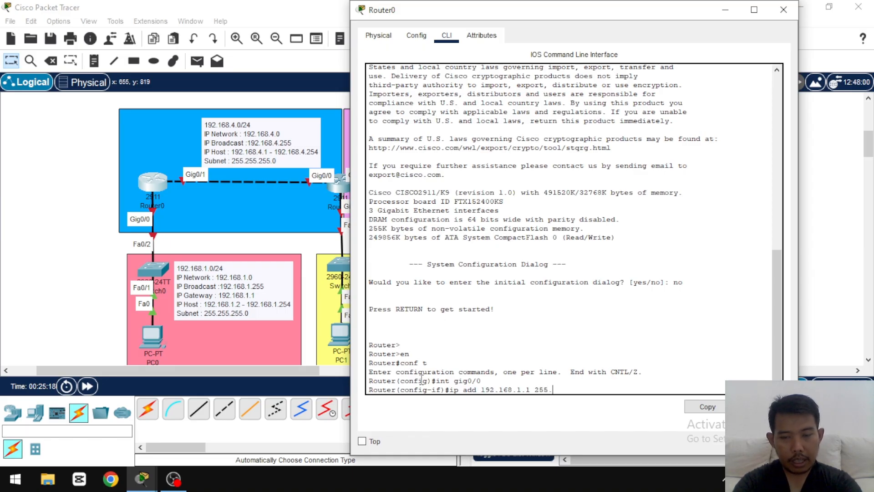
{"action": "type", "text": "255.255"}
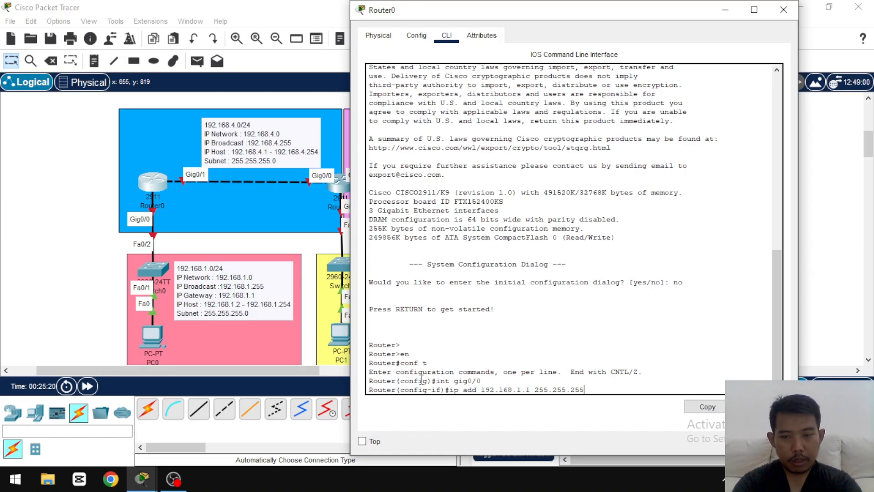
{"action": "type", "text": ".0"}
{"action": "key", "text": "Return"}
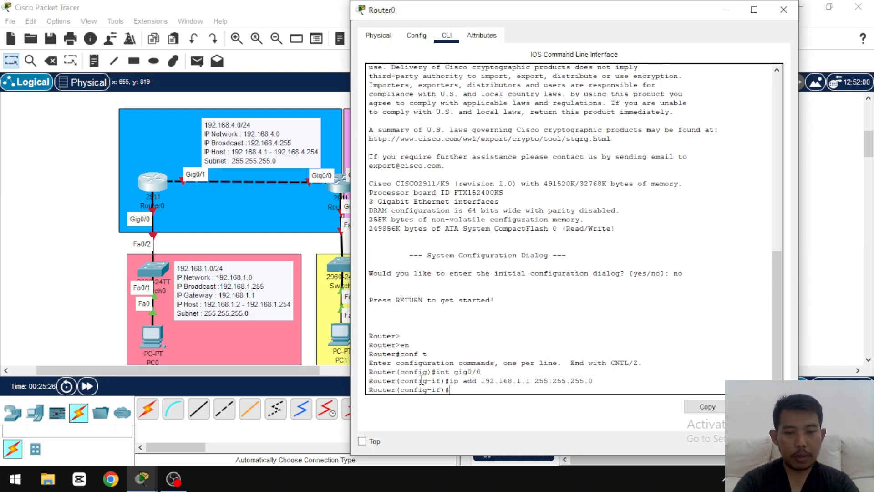
Step: Enable interface gig0/0 on Router0 with no sh and exit to global configuration mode
{"action": "type", "text": "no sh"}
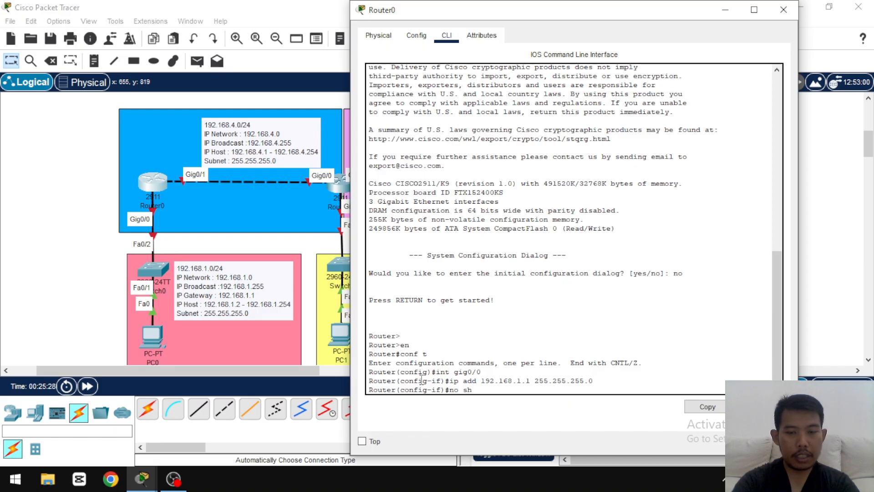
{"action": "key", "text": "Return"}
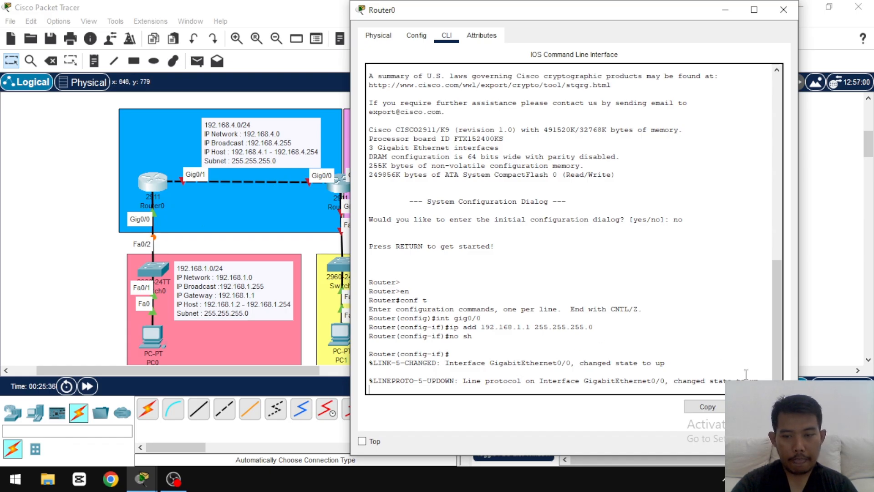
{"action": "key", "text": "Return"}
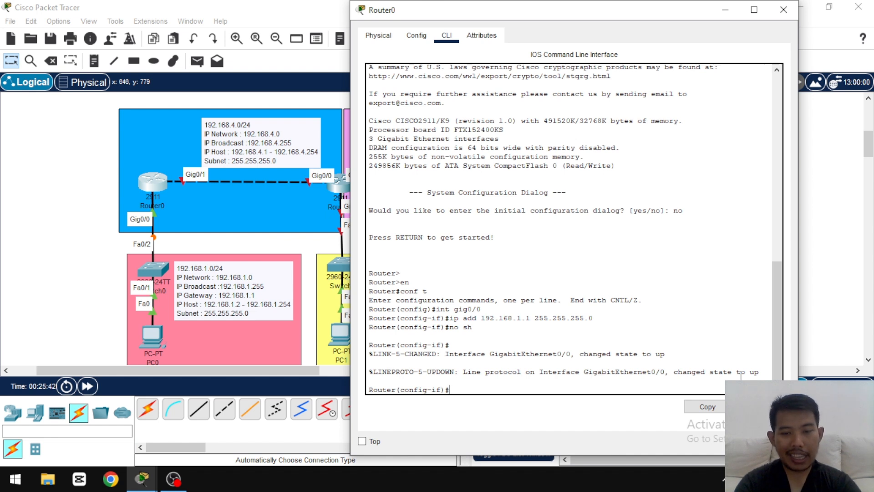
{"action": "type", "text": "exit"}
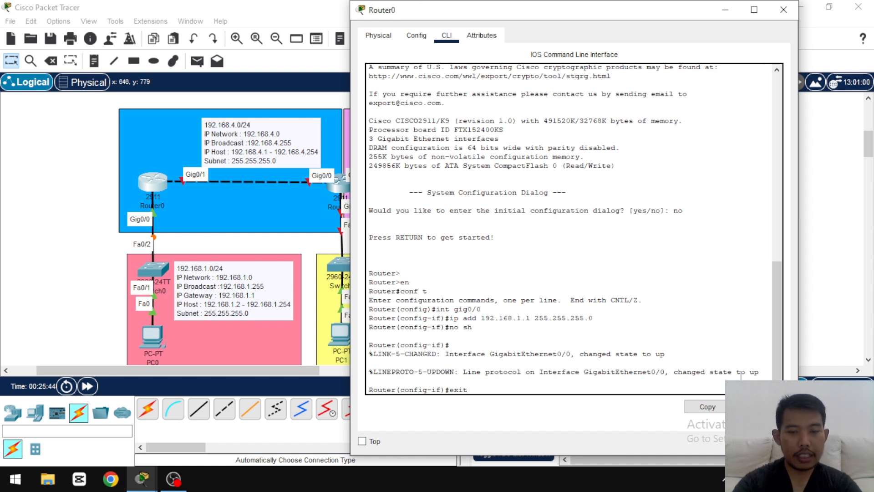
{"action": "key", "text": "Return"}
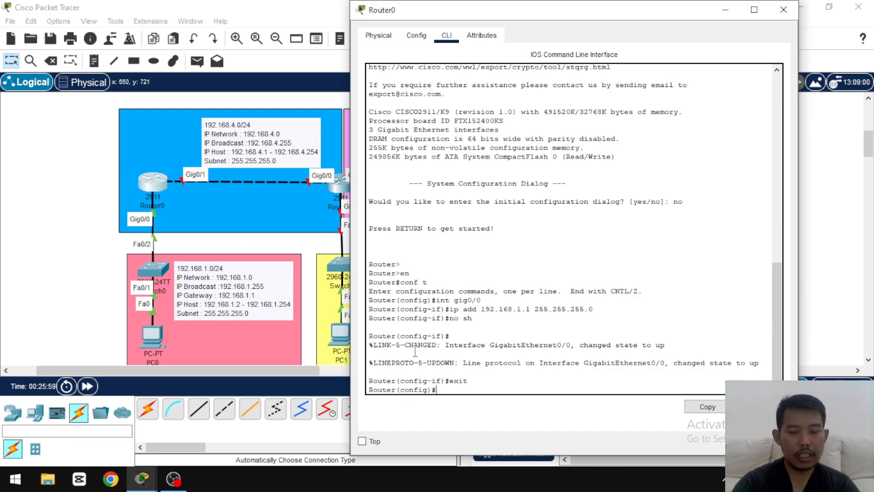
Step: Assign Router0's interface gig0/1 the IP address 192.168.4.1 with subnet mask 255.255.255.0
{"action": "type", "text": "int g"}
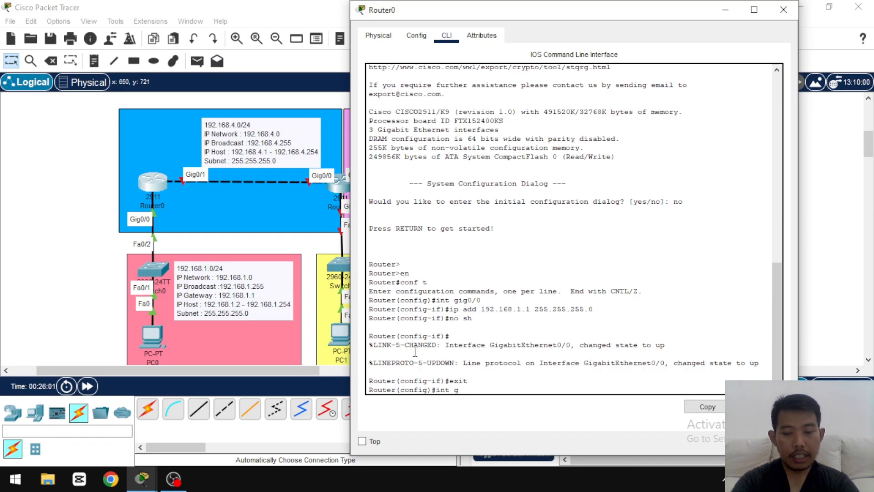
{"action": "type", "text": "ig"}
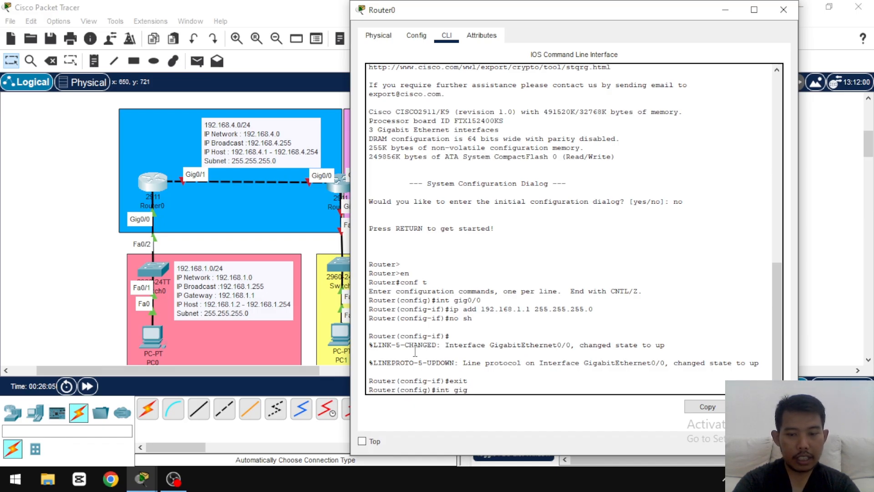
{"action": "type", "text": "0/1"}
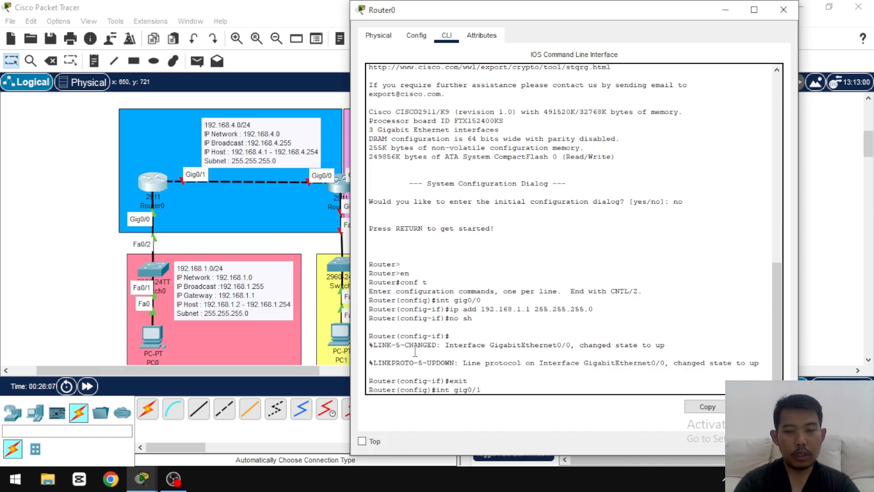
{"action": "key", "text": "Return"}
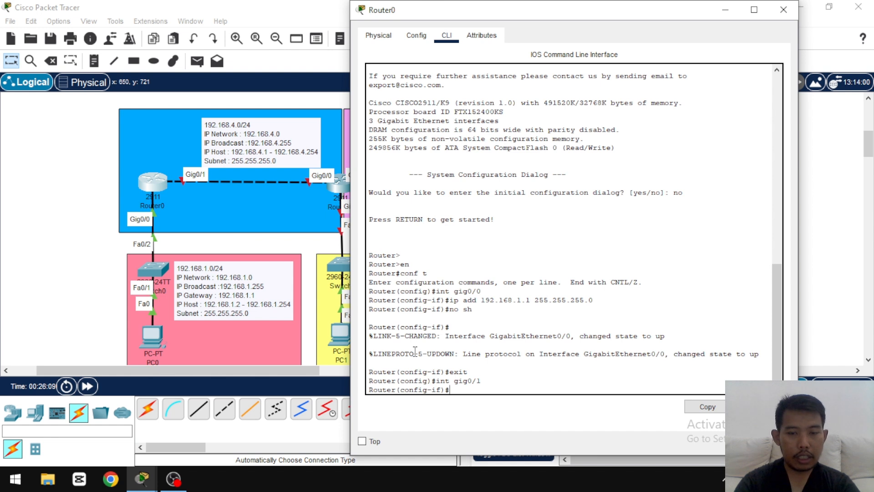
{"action": "type", "text": "i"}
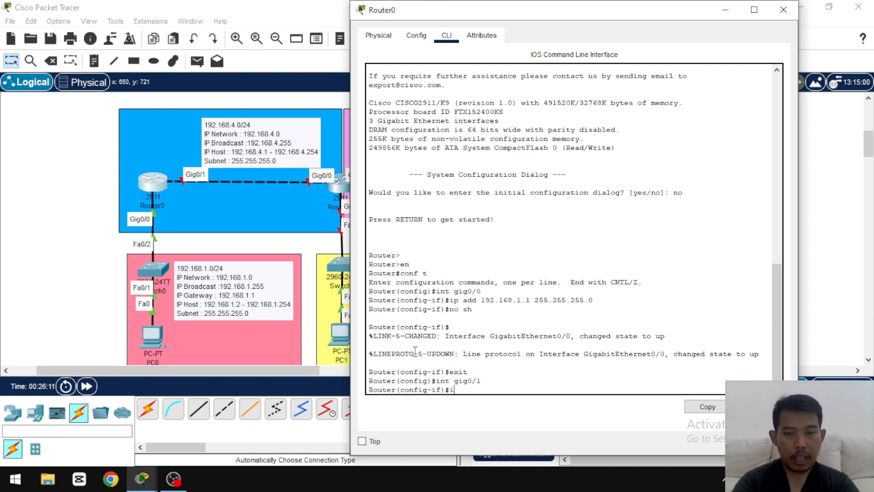
{"action": "type", "text": "p add"}
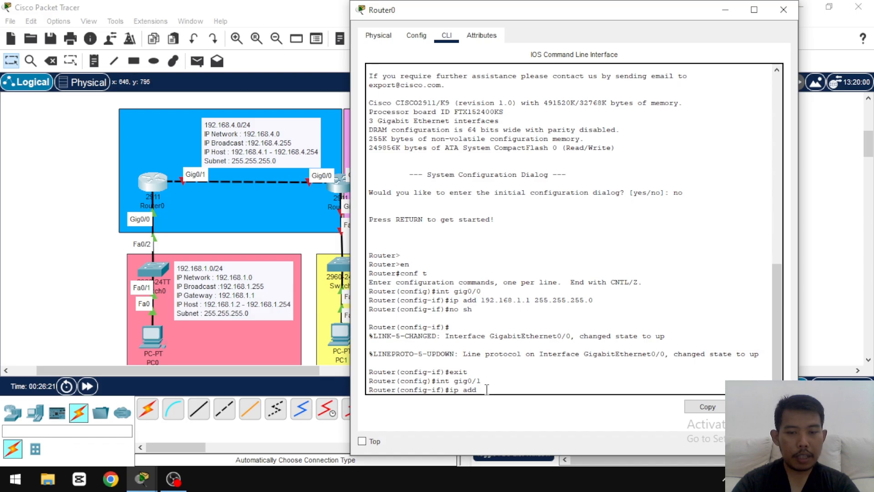
{"action": "type", "text": "192"}
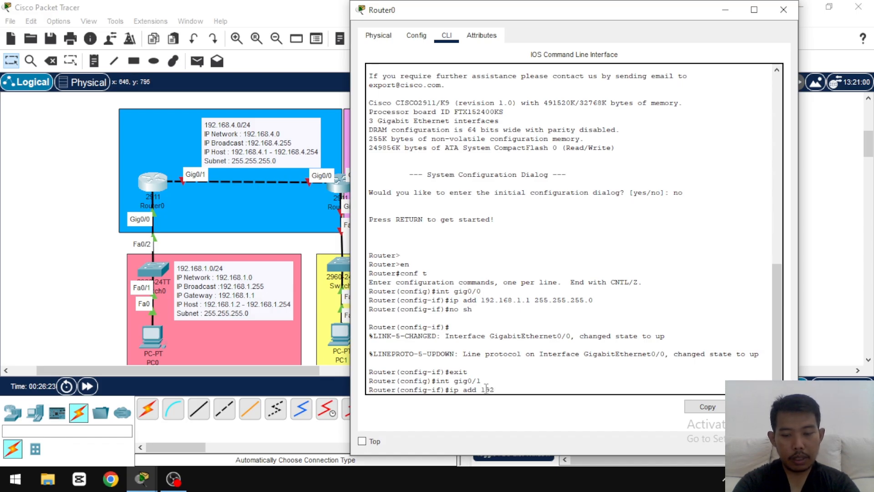
{"action": "type", "text": ".168."}
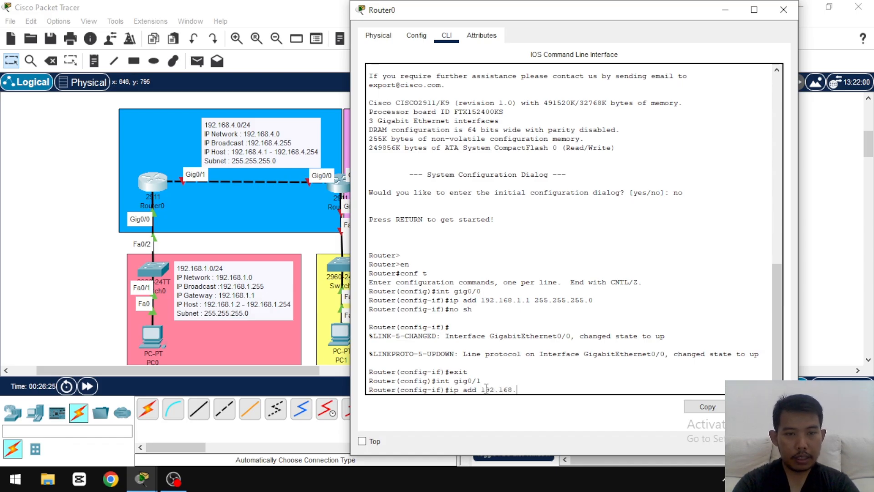
{"action": "type", "text": "4.1"}
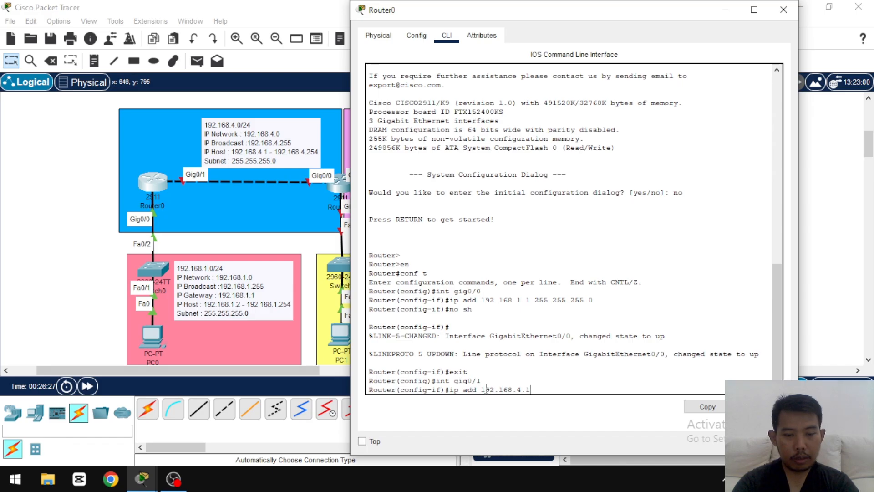
{"action": "type", "text": " 255.2"}
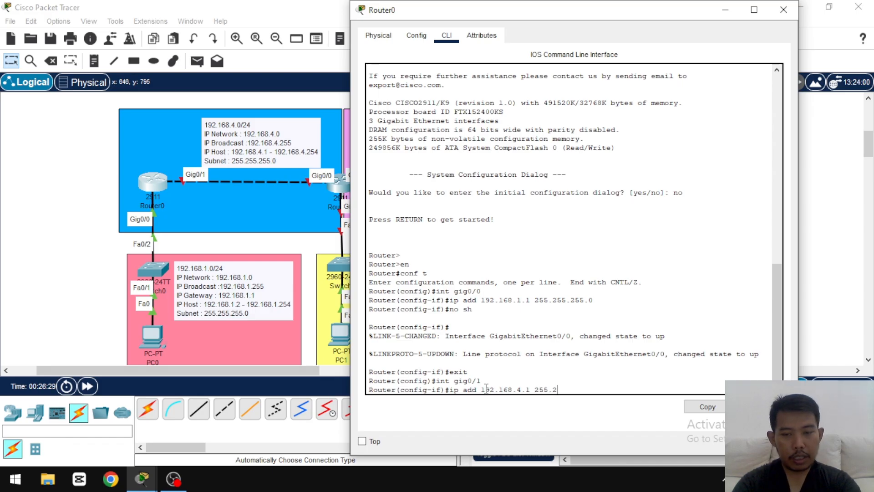
{"action": "type", "text": "55.255."}
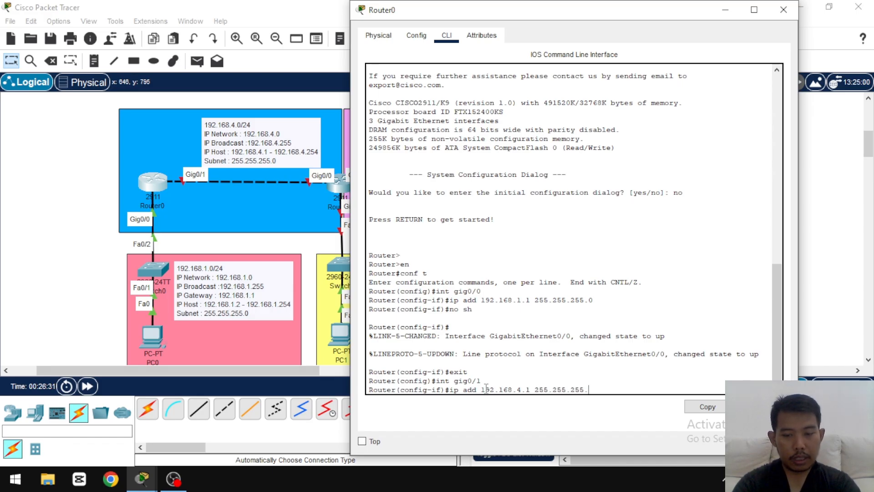
{"action": "type", "text": "0"}
{"action": "key", "text": "Return"}
Step: Enable interface gig0/1 on Router0 with no sh and close the Router0 window
{"action": "type", "text": "no "}
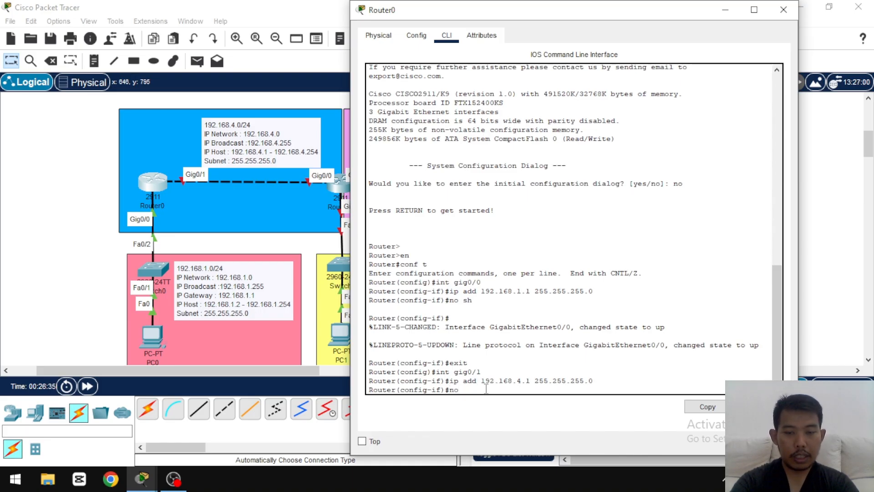
{"action": "type", "text": "sh"}
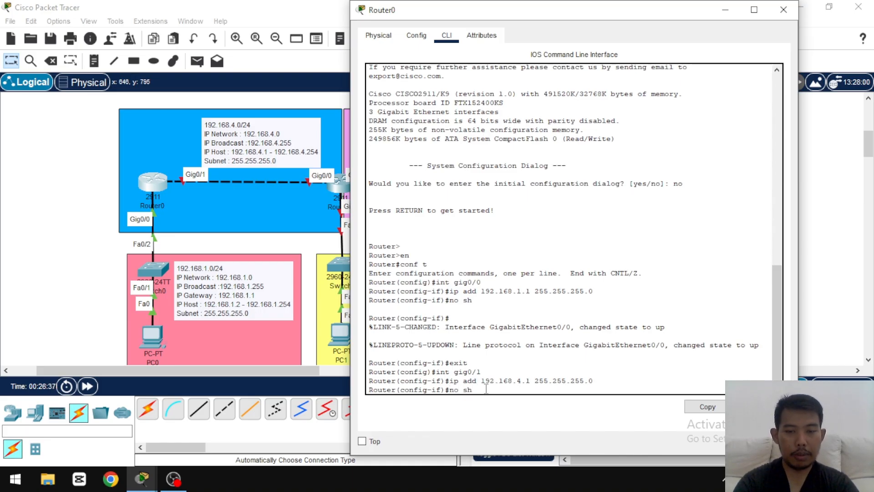
{"action": "key", "text": "Return"}
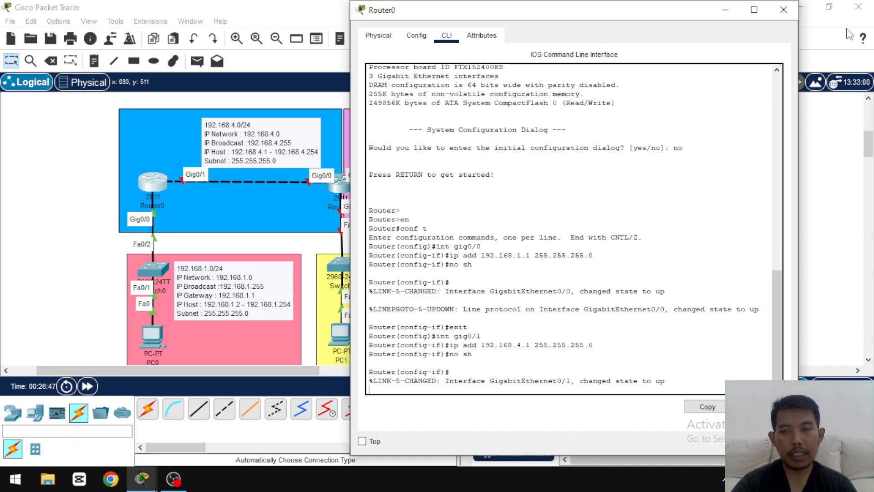
{"action": "left_click", "coordinate": [783, 9]}
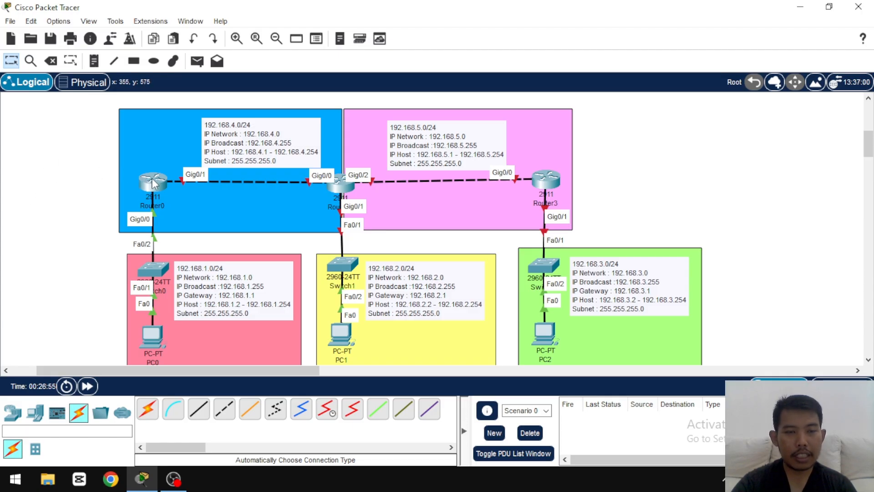
Step: Open Router1's command line beside the topology and answer no to the initial configuration dialog to reach the user prompt
{"action": "mouse_move", "coordinate": [154, 184]}
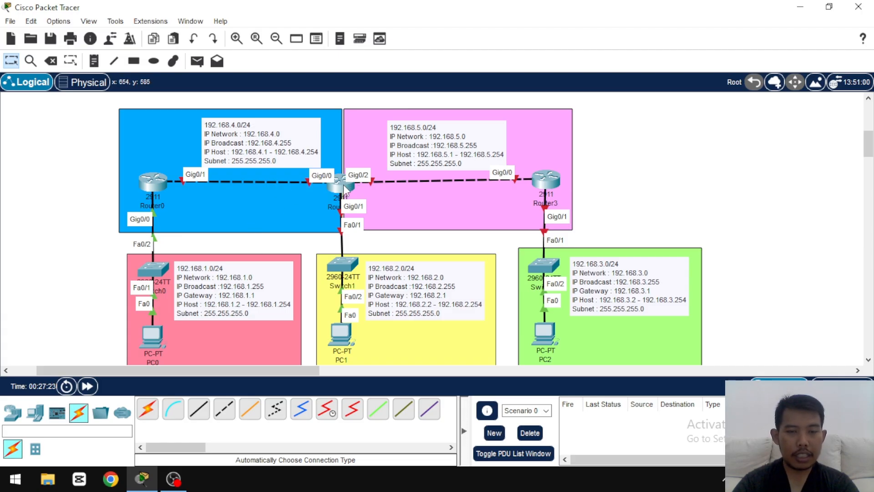
{"action": "mouse_move", "coordinate": [345, 186]}
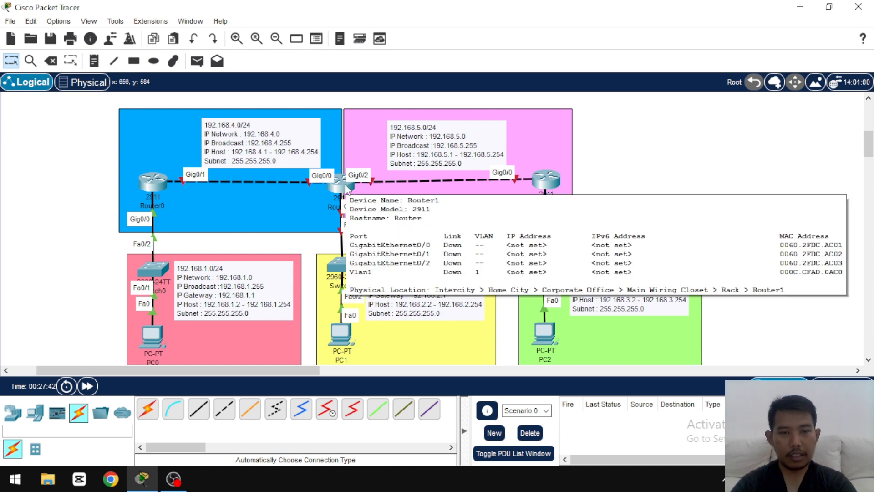
{"action": "left_click", "coordinate": [346, 188]}
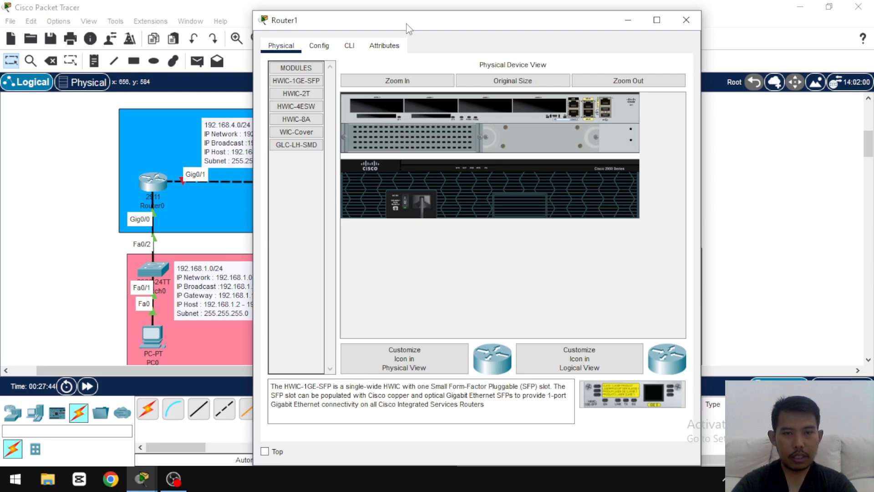
{"action": "left_click_drag", "start_coordinate": [408, 25], "coordinate": [578, 43]}
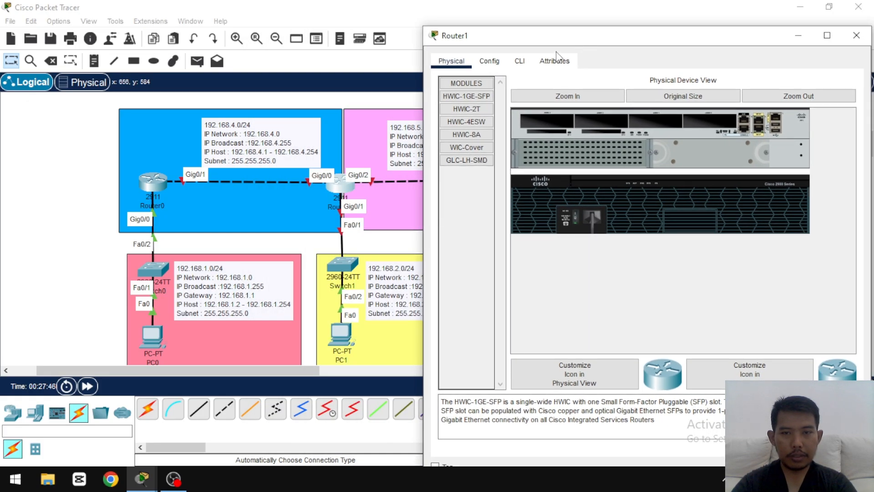
{"action": "left_click", "coordinate": [520, 61]}
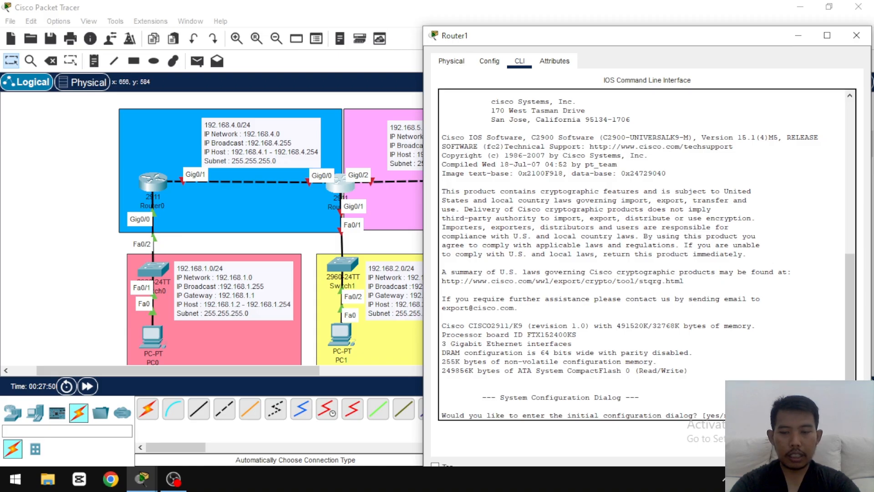
{"action": "type", "text": "no"}
{"action": "key", "text": "Return"}
{"action": "key", "text": "Return"}
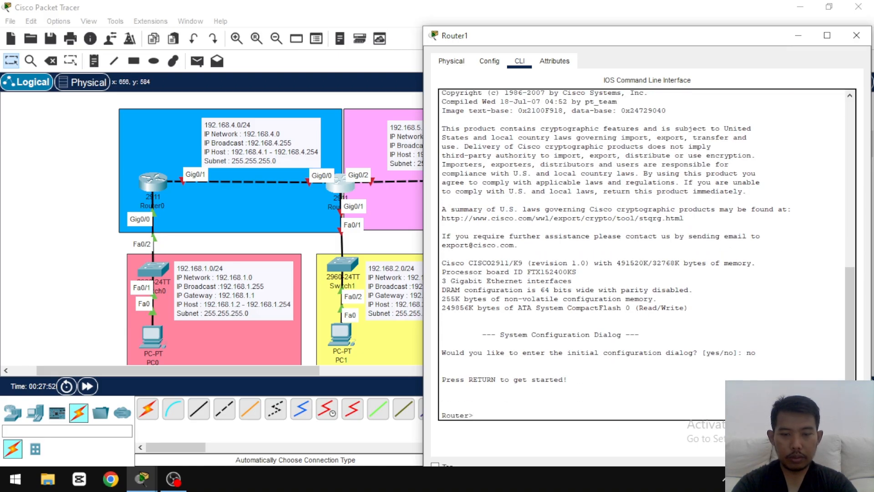
Step: Enter privileged mode and global configuration mode on Router1 with the commands en and conf t
{"action": "type", "text": "en"}
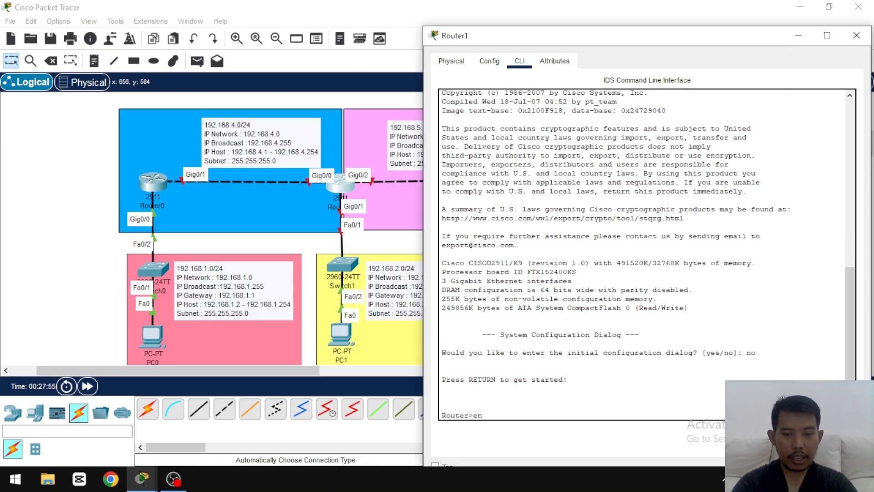
{"action": "key", "text": "Return"}
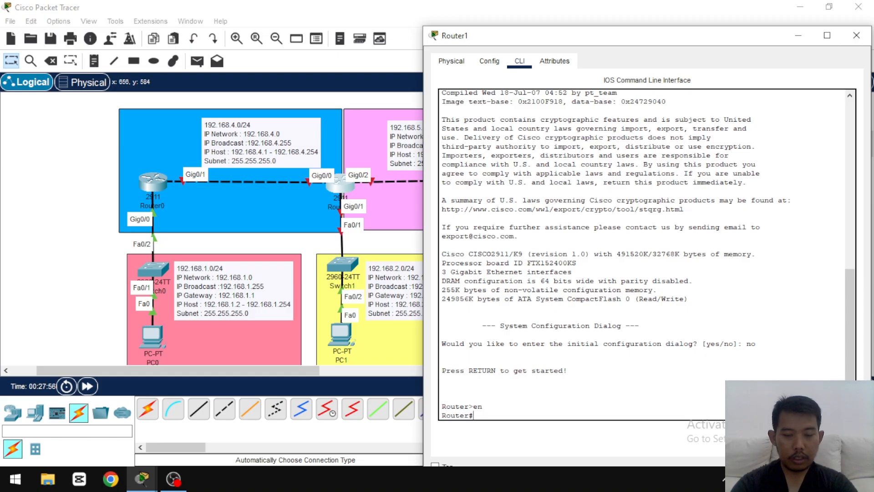
{"action": "type", "text": "conf"}
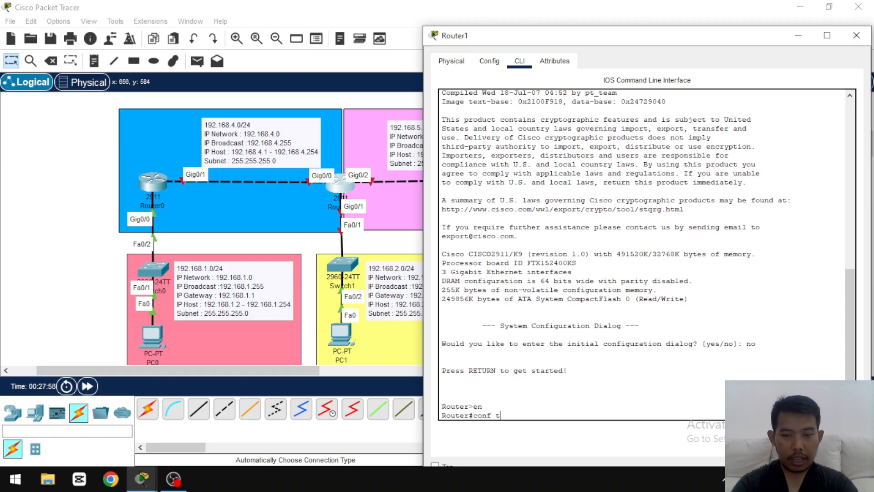
{"action": "type", "text": " t"}
{"action": "key", "text": "Return"}
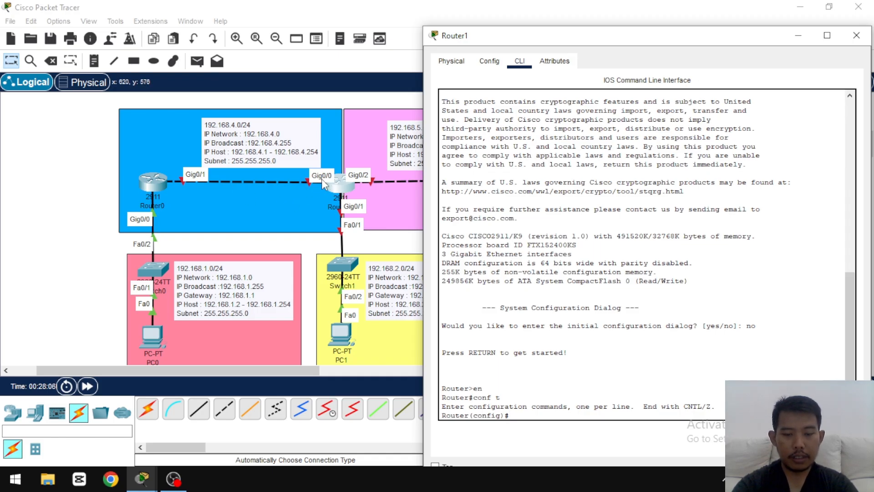
Step: Assign Router1's interface gig0/0 the IP address 192.168.4.2 with subnet mask 255.255.255.0
{"action": "type", "text": "int "}
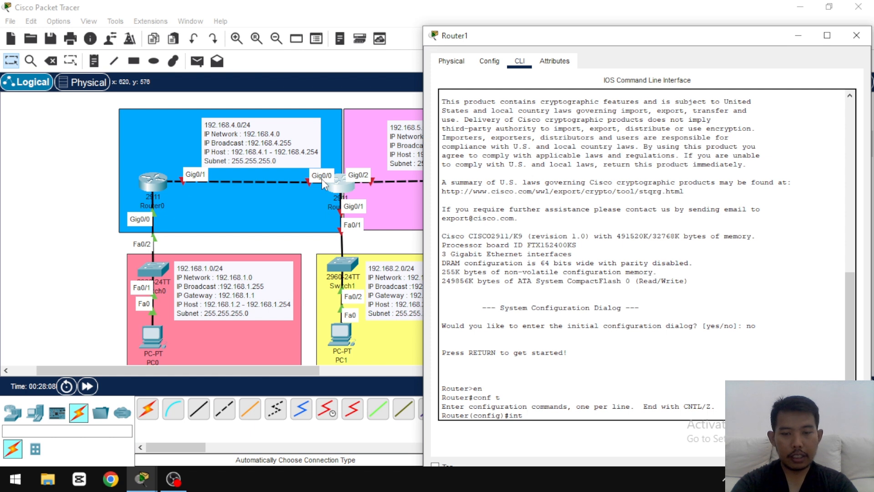
{"action": "type", "text": "gig"}
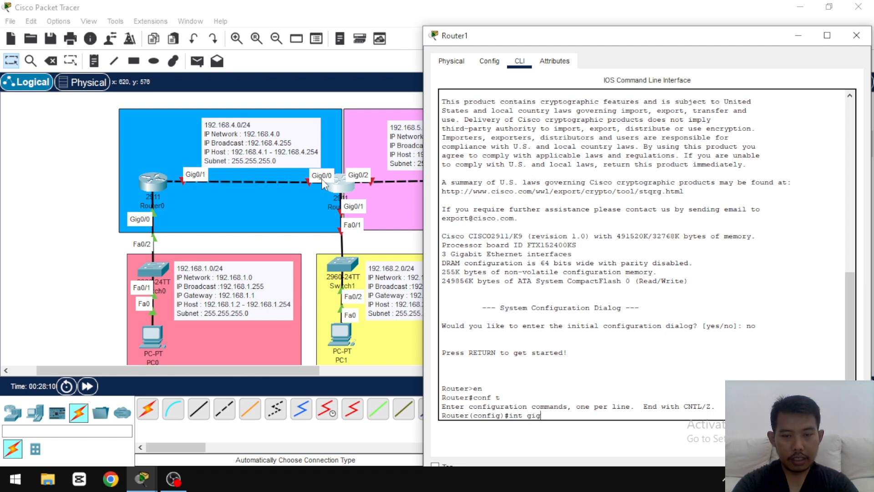
{"action": "type", "text": "0/0"}
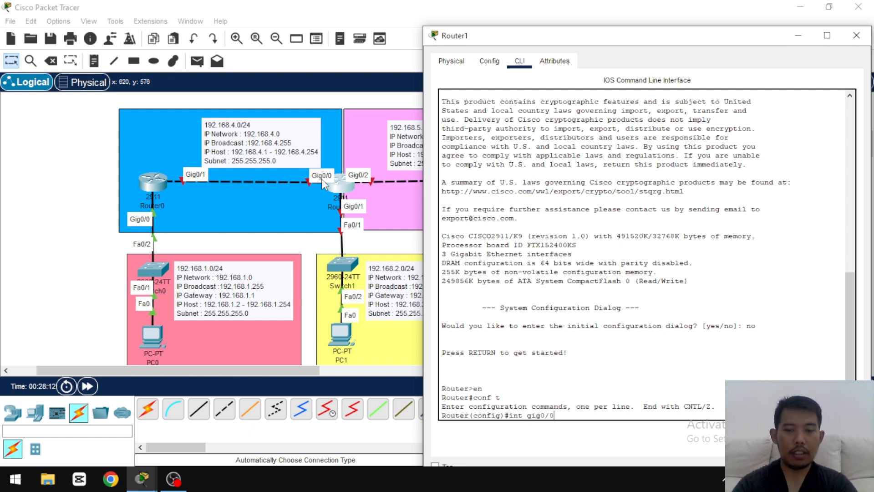
{"action": "key", "text": "Return"}
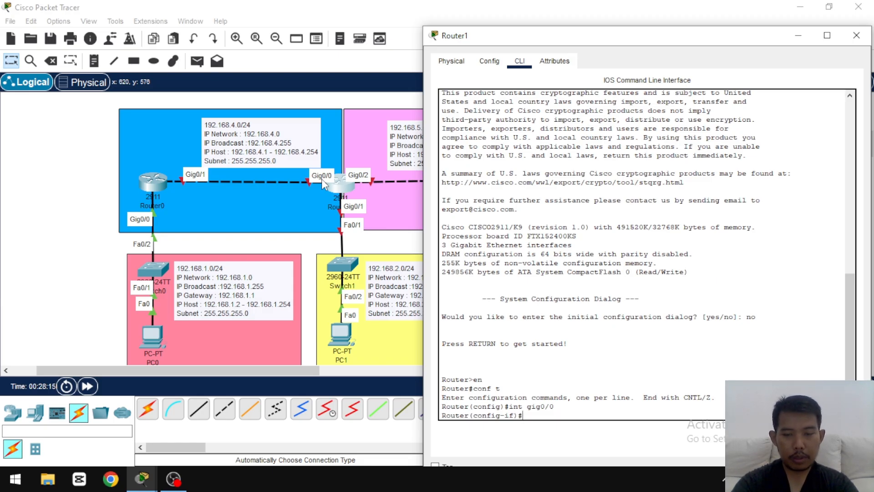
{"action": "type", "text": "ip add"}
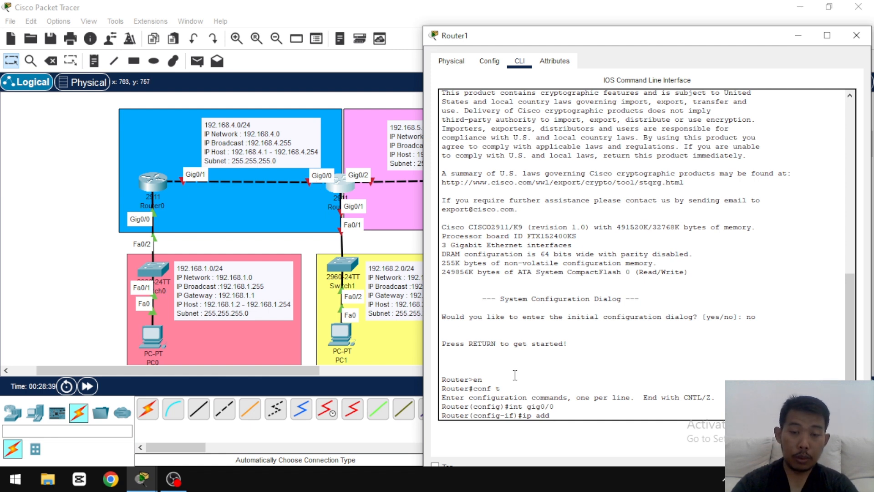
{"action": "type", "text": "192.1"}
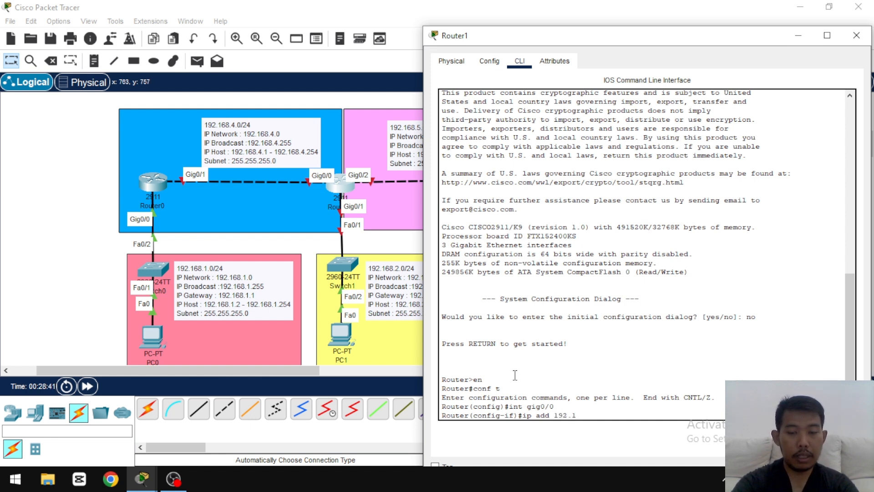
{"action": "type", "text": "68.4.2"}
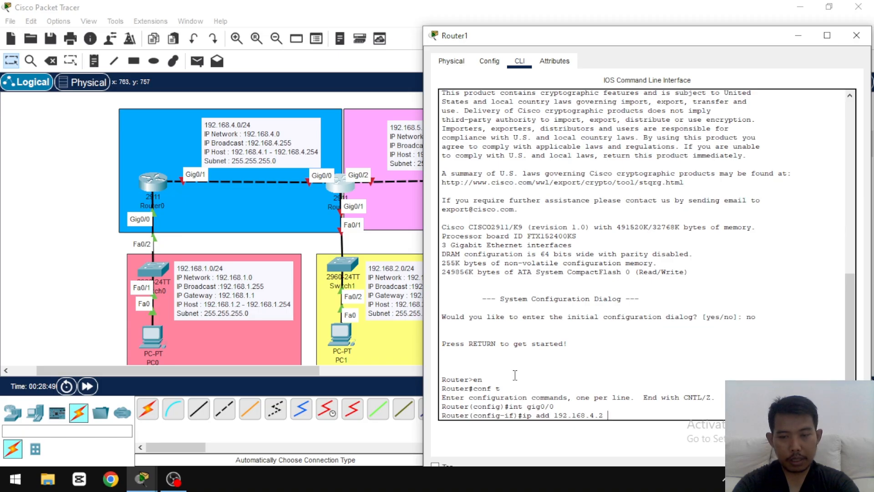
{"action": "type", "text": " 255.255.255."}
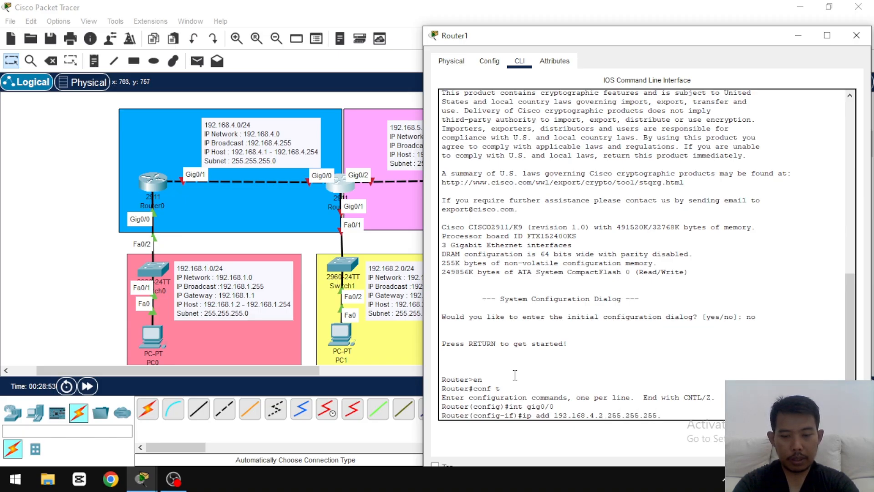
{"action": "type", "text": "0"}
{"action": "key", "text": "Return"}
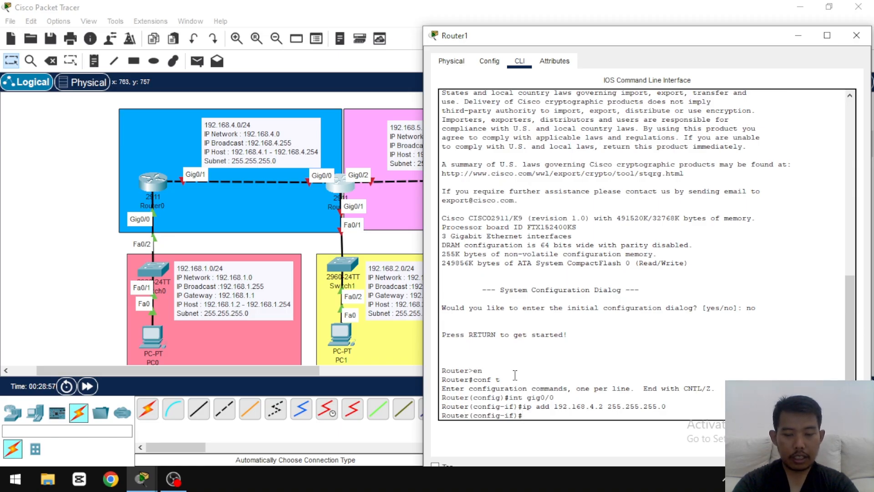
Step: Enable Router1's interface gig0/0 with no sh and exit to global configuration mode
{"action": "type", "text": "no "}
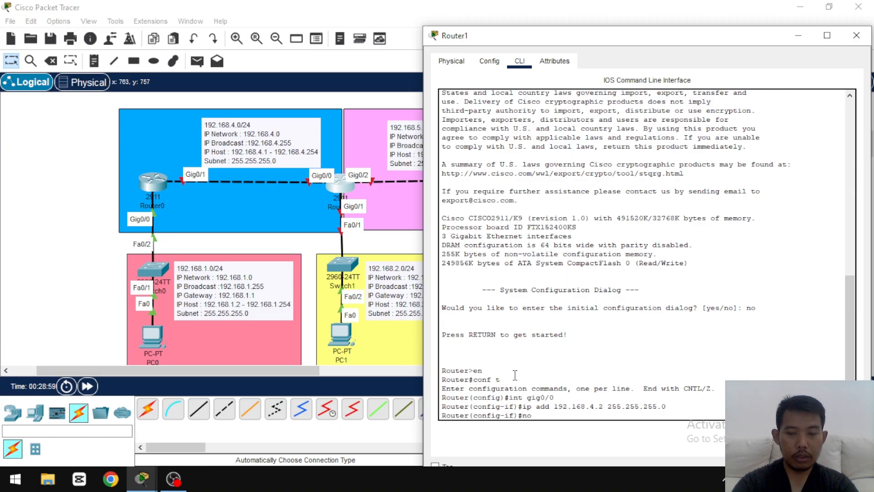
{"action": "type", "text": "sh"}
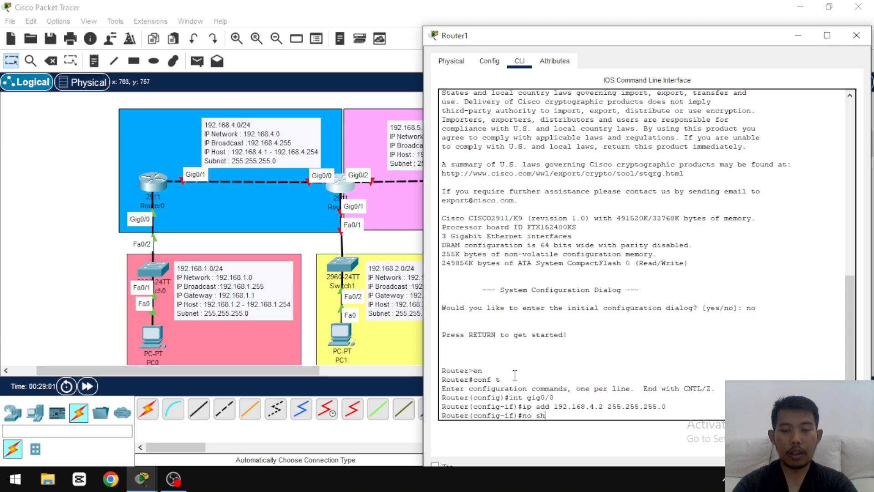
{"action": "key", "text": "Return"}
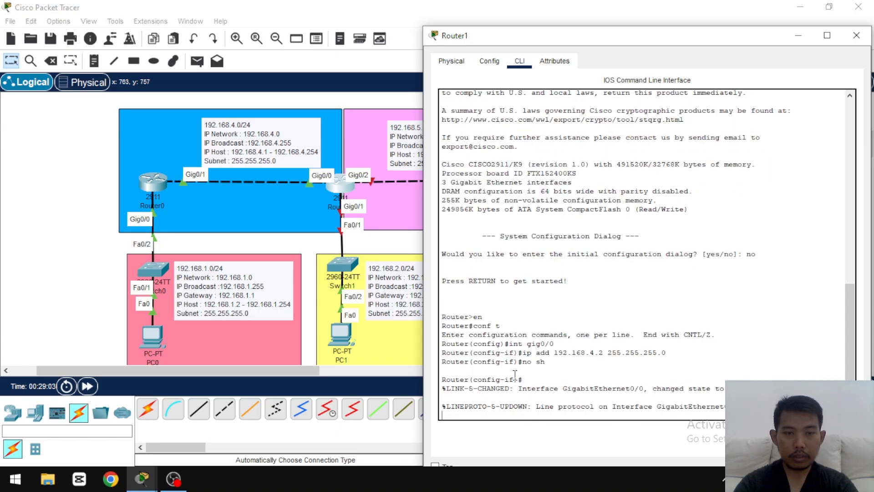
{"action": "key", "text": "Return"}
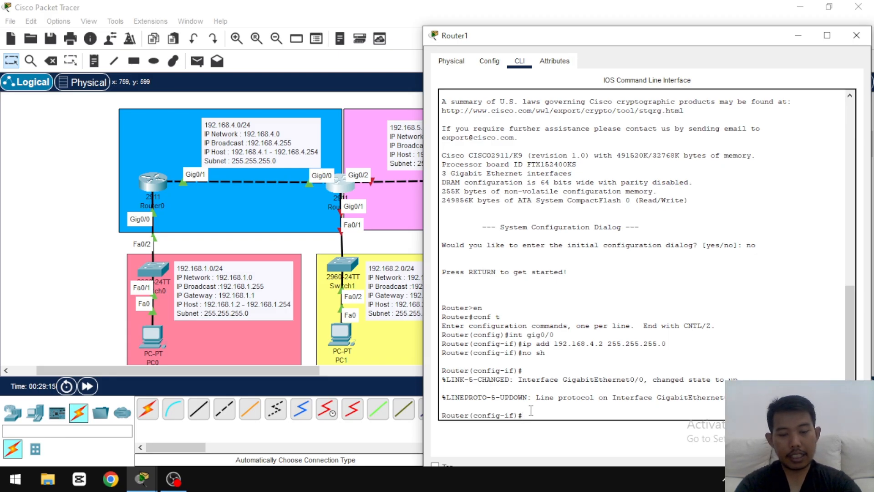
{"action": "type", "text": "exit"}
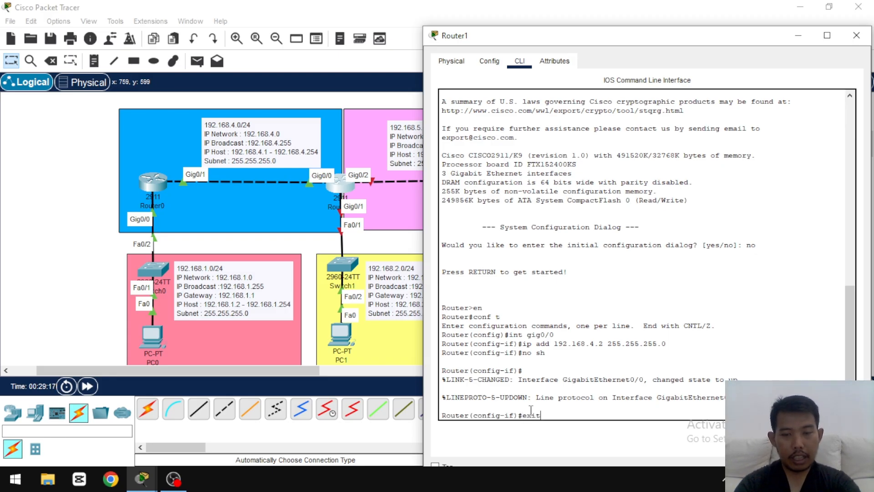
{"action": "key", "text": "Return"}
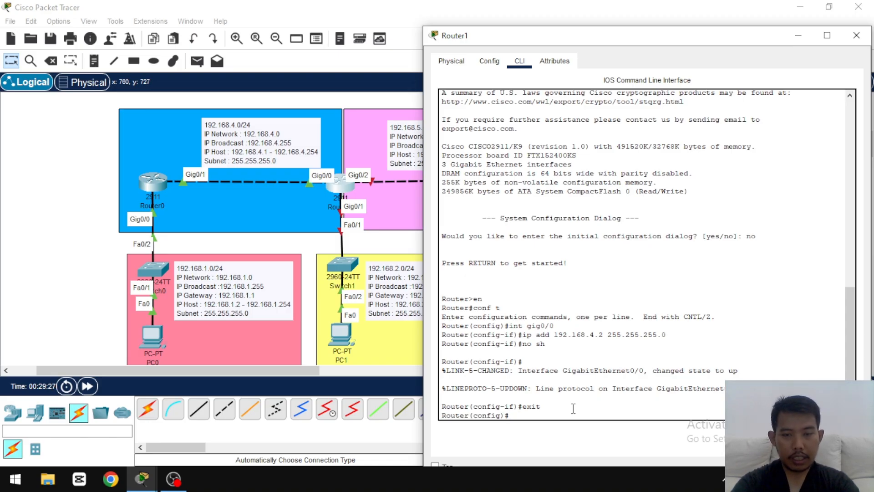
Step: Assign Router1's interface gig0/1 the IP address 192.168.2.1 with subnet mask 255.255.255.0
{"action": "type", "text": "int "}
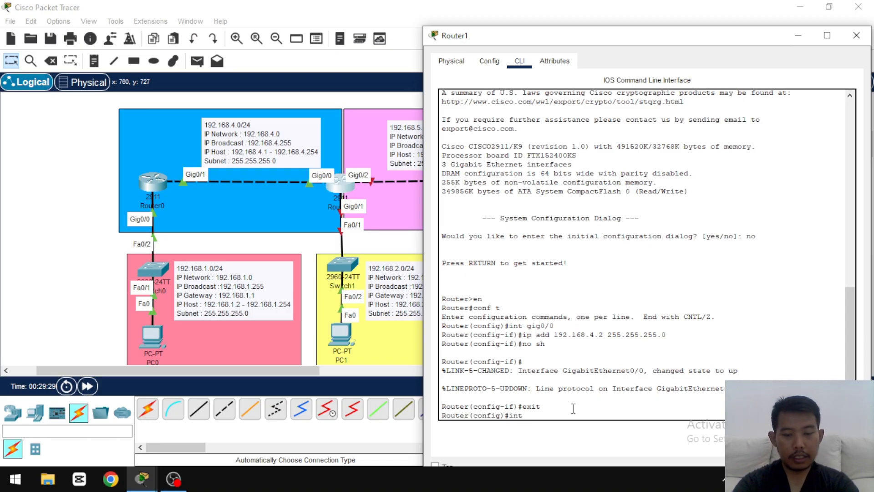
{"action": "type", "text": "gig0"}
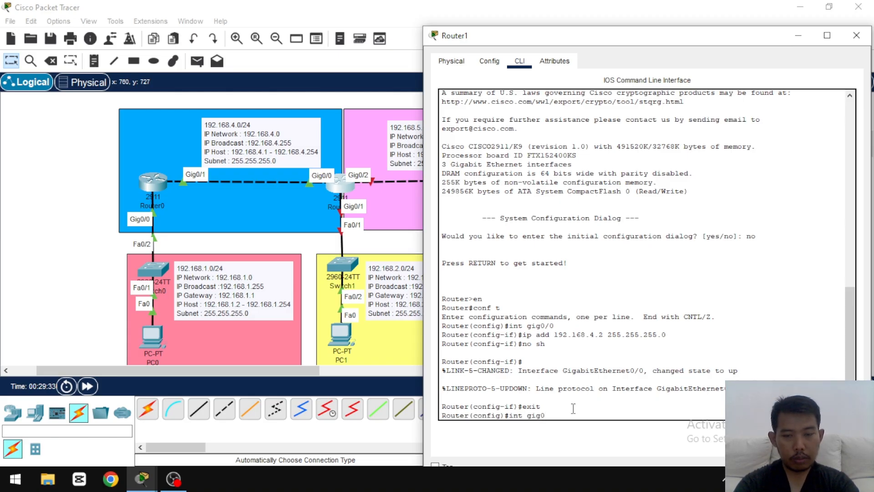
{"action": "type", "text": "/1"}
{"action": "key", "text": "Return"}
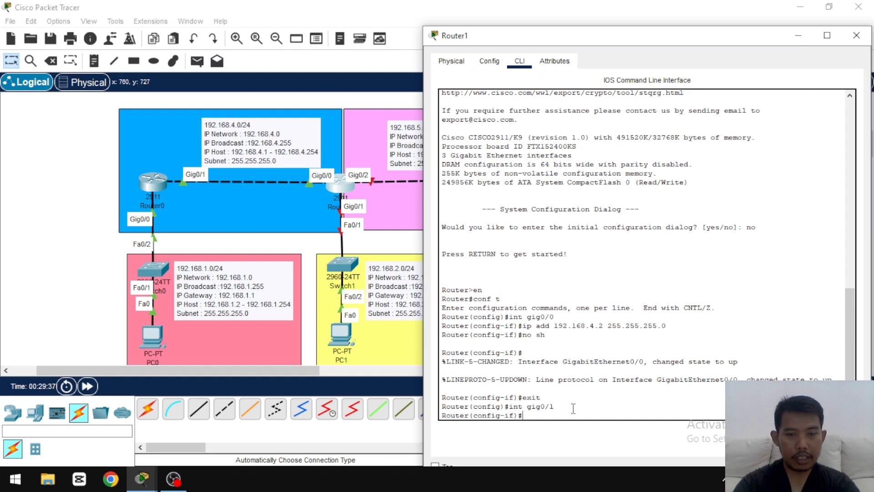
{"action": "type", "text": "ip"}
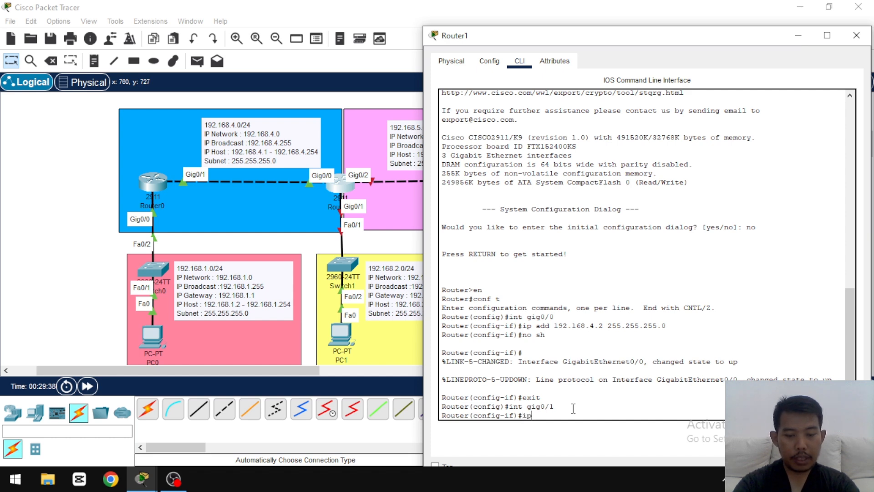
{"action": "type", "text": " add"}
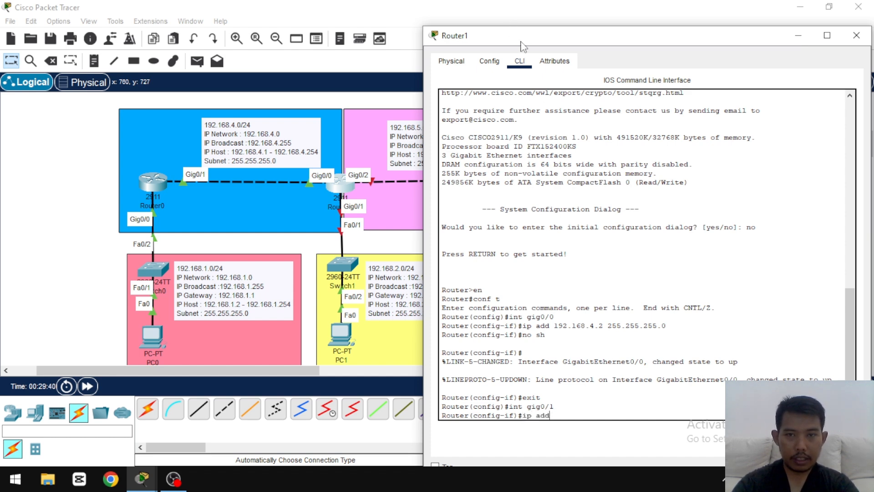
{"action": "left_click_drag", "start_coordinate": [522, 45], "coordinate": [577, 1]}
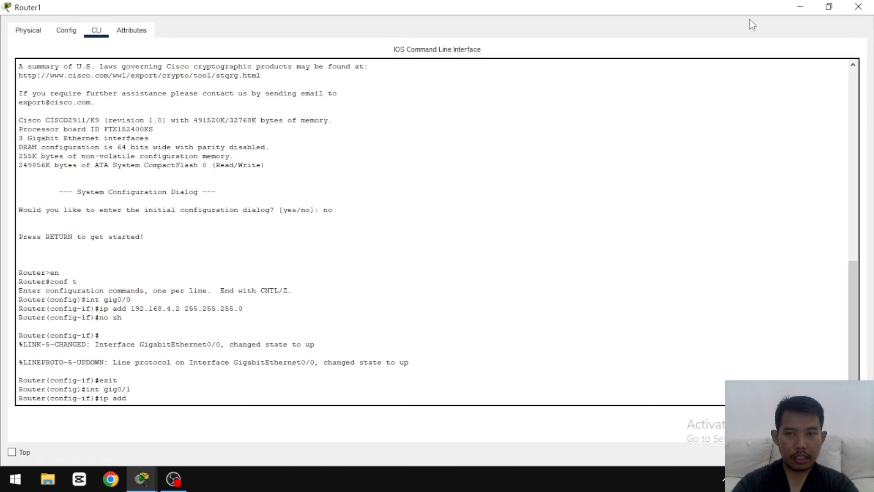
{"action": "left_click", "coordinate": [830, 6]}
{"action": "left_click_drag", "start_coordinate": [552, 45], "coordinate": [560, 31]}
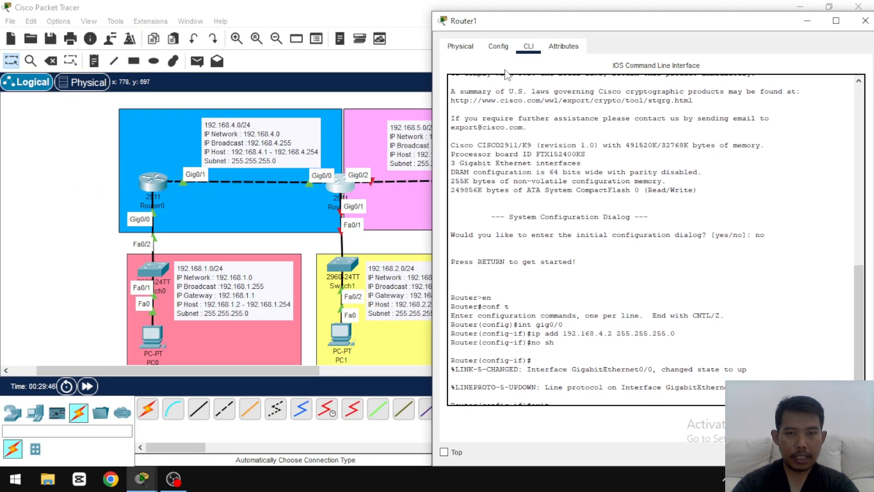
{"action": "left_click_drag", "start_coordinate": [511, 21], "coordinate": [592, 43]}
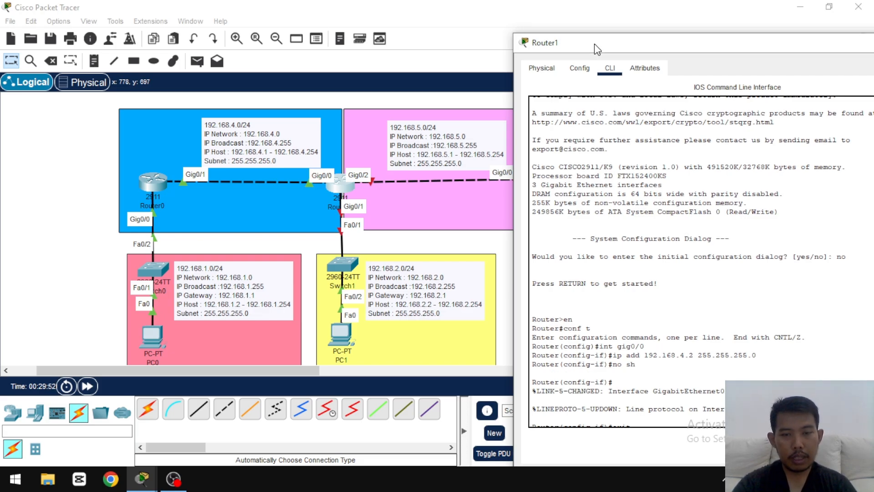
{"action": "left_click_drag", "start_coordinate": [597, 49], "coordinate": [420, 26]}
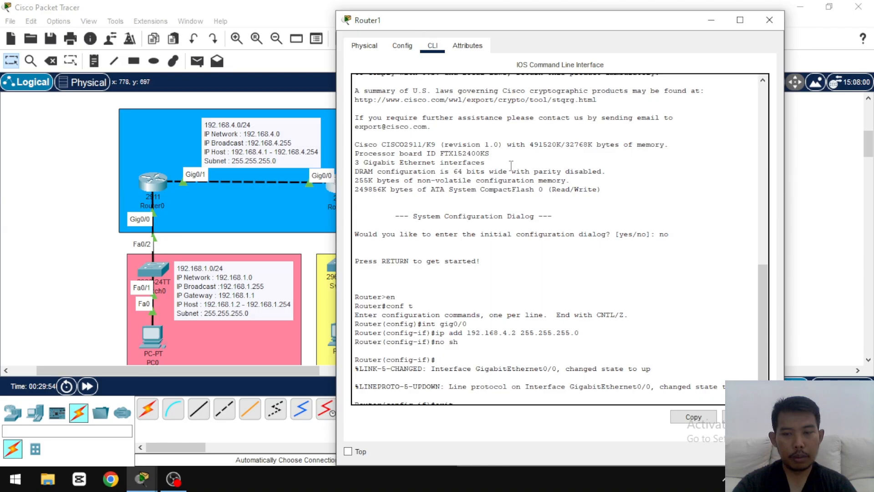
{"action": "scroll", "coordinate": [512, 165], "scroll_direction": "down", "scroll_amount": 1}
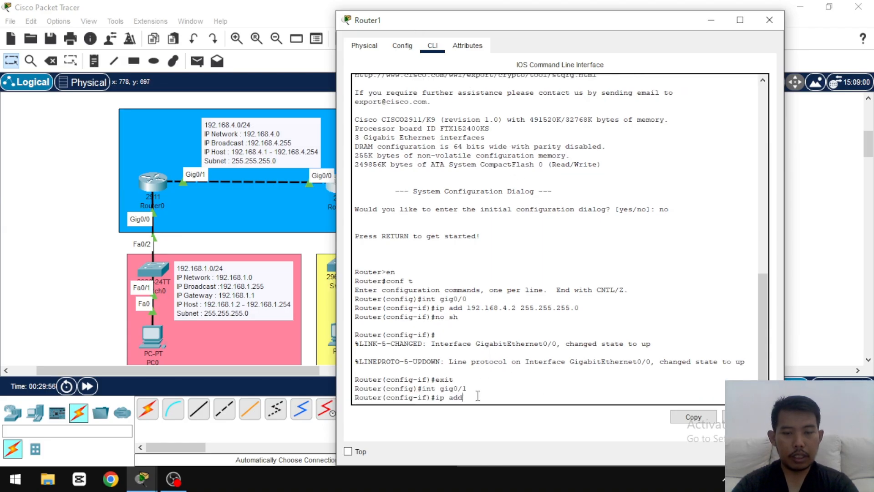
{"action": "type", "text": "192."}
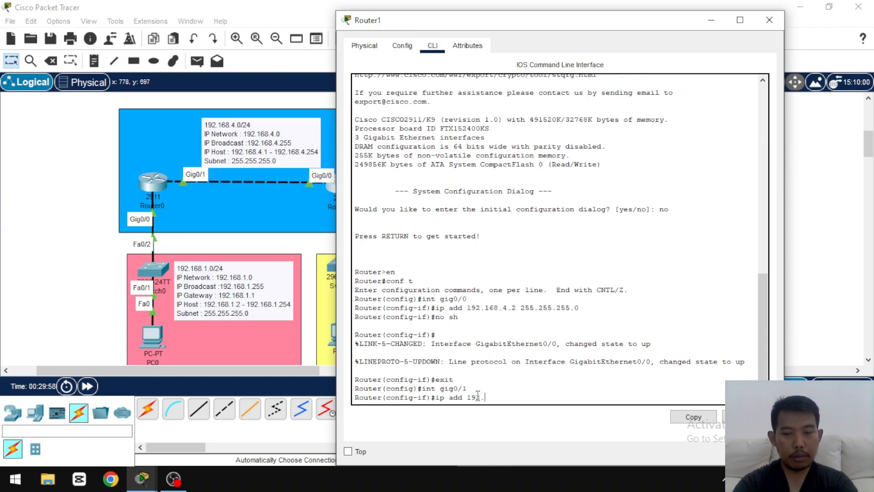
{"action": "type", "text": "168"}
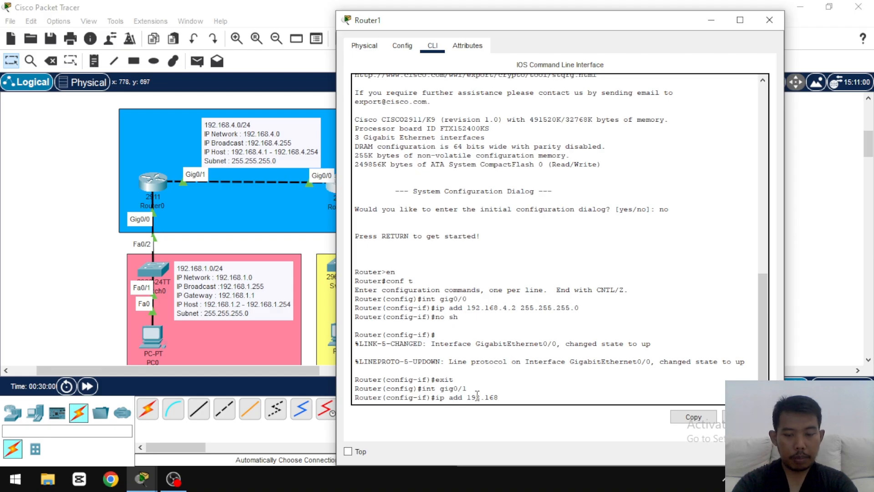
{"action": "type", "text": ".2.1"}
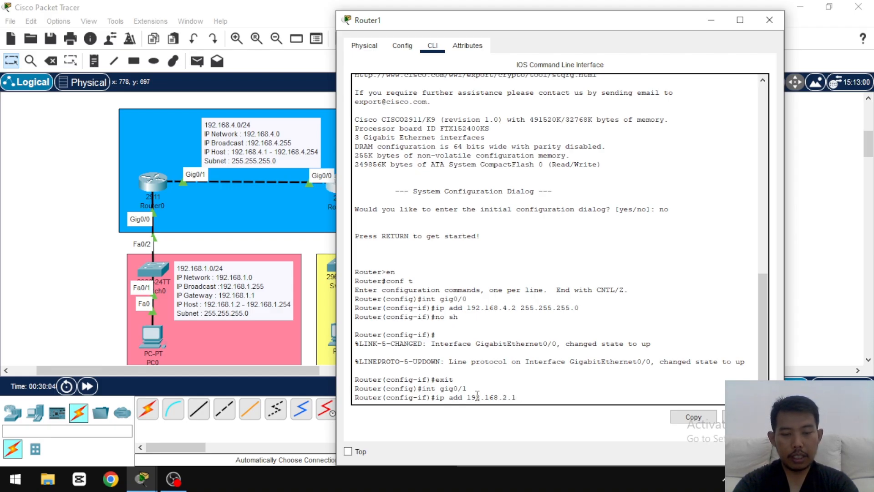
{"action": "type", "text": " 255"}
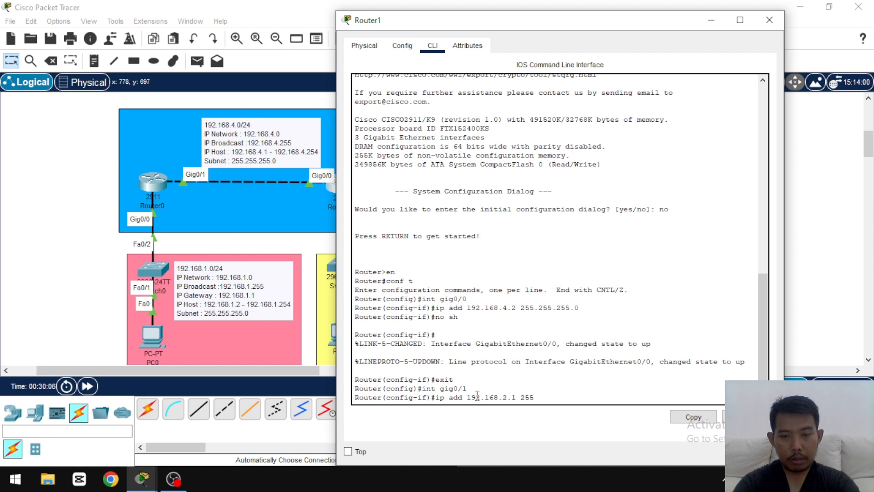
{"action": "type", "text": ".255.255.0"}
{"action": "key", "text": "Return"}
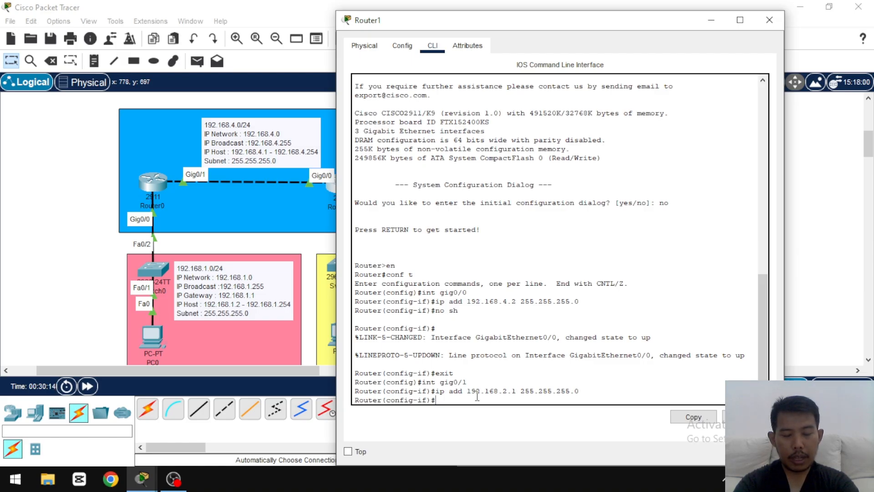
Step: Enable Router1's interface gig0/1 with no sh and exit to global configuration mode
{"action": "type", "text": "no"}
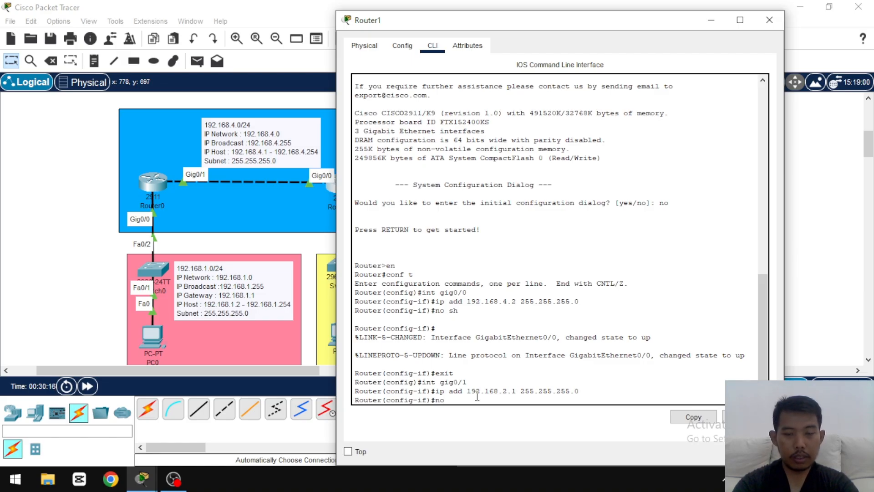
{"action": "type", "text": " sh"}
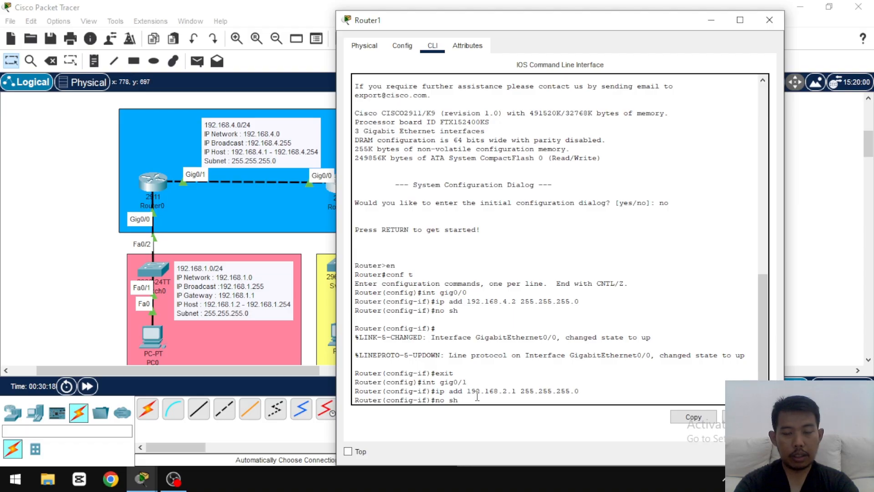
{"action": "key", "text": "Return"}
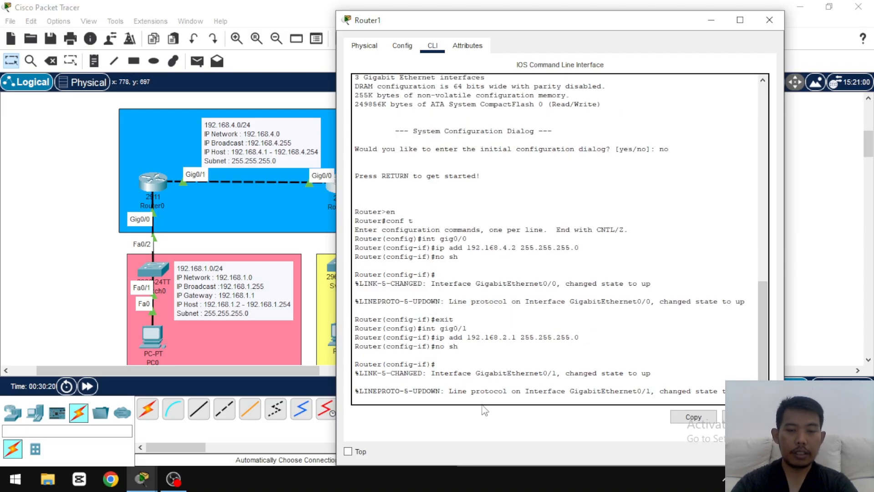
{"action": "left_click_drag", "start_coordinate": [483, 27], "coordinate": [567, 22]}
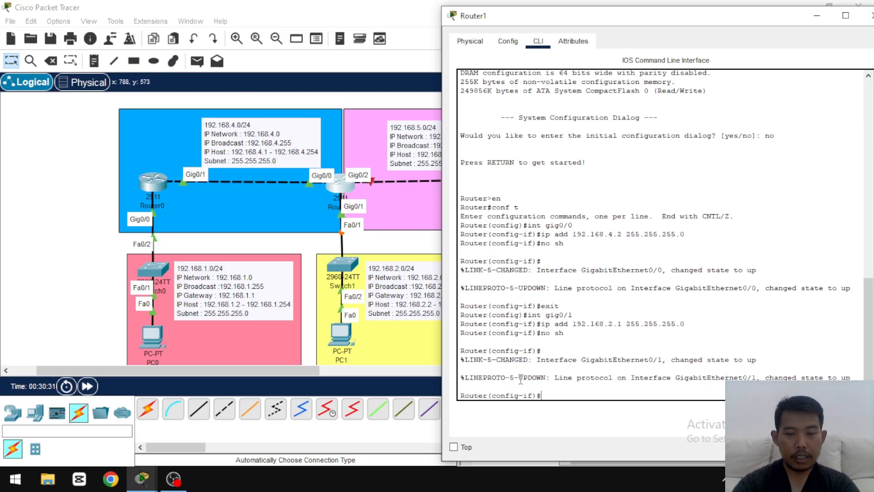
{"action": "key", "text": "Return"}
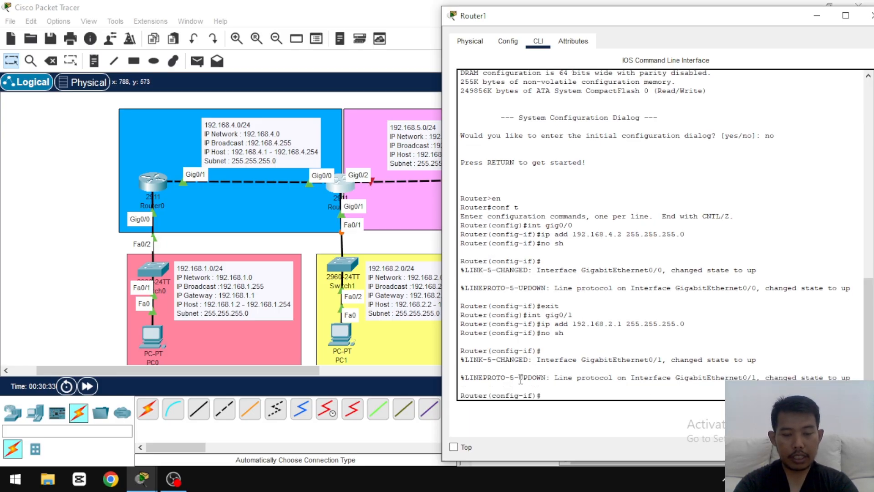
{"action": "type", "text": "exit"}
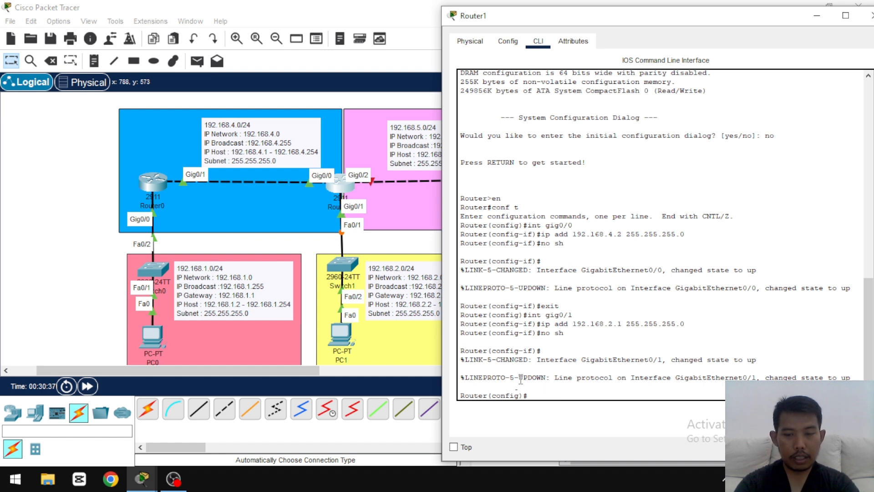
{"action": "key", "text": "Return"}
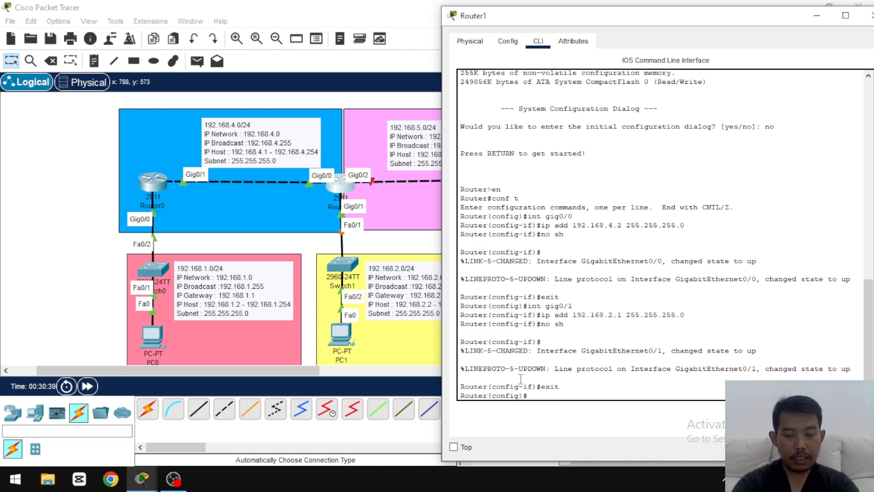
Step: Enter interface configuration mode for gig0/2 on Router1 with int gig0/2
{"action": "type", "text": "int "}
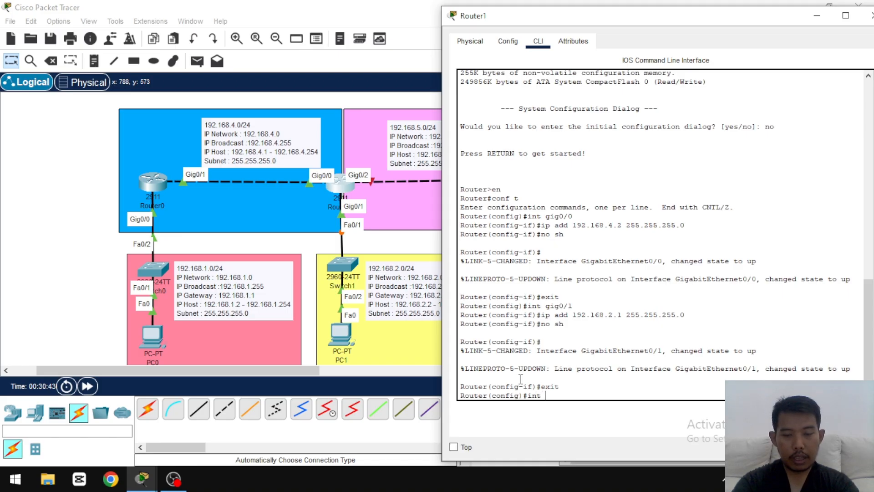
{"action": "type", "text": "gig"}
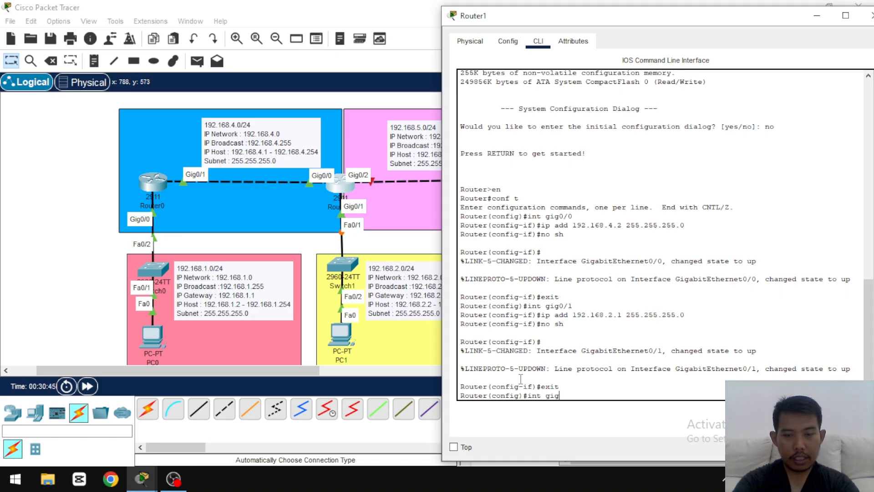
{"action": "type", "text": "0/2"}
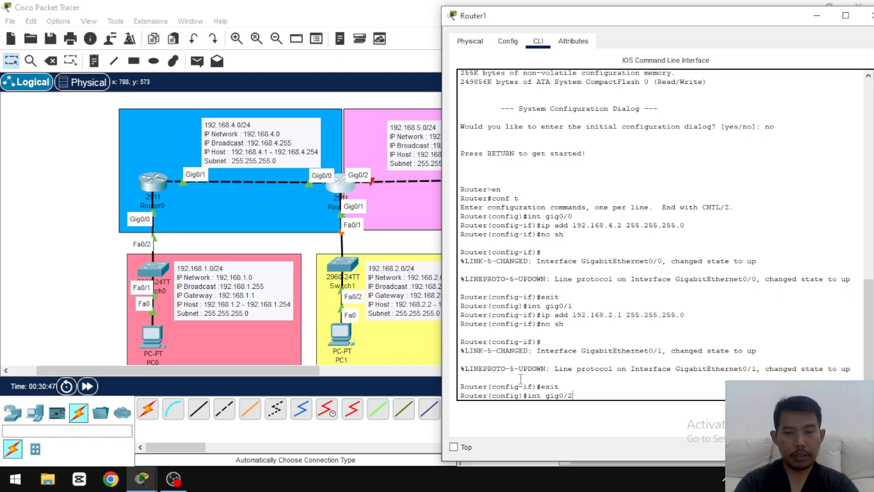
{"action": "key", "text": "Return"}
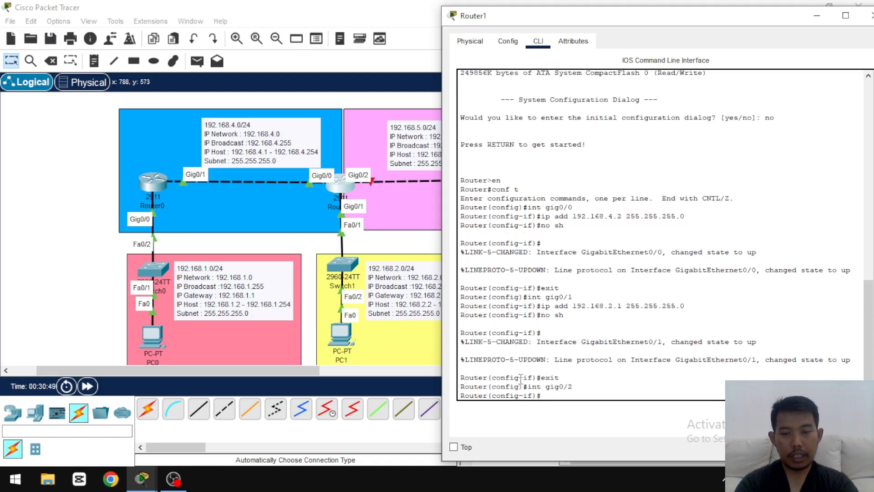
Step: Try to assign Router1's interface gig0/2 the IP address 192.168.4.1 with subnet mask 255.255.255.0
{"action": "type", "text": "ip add"}
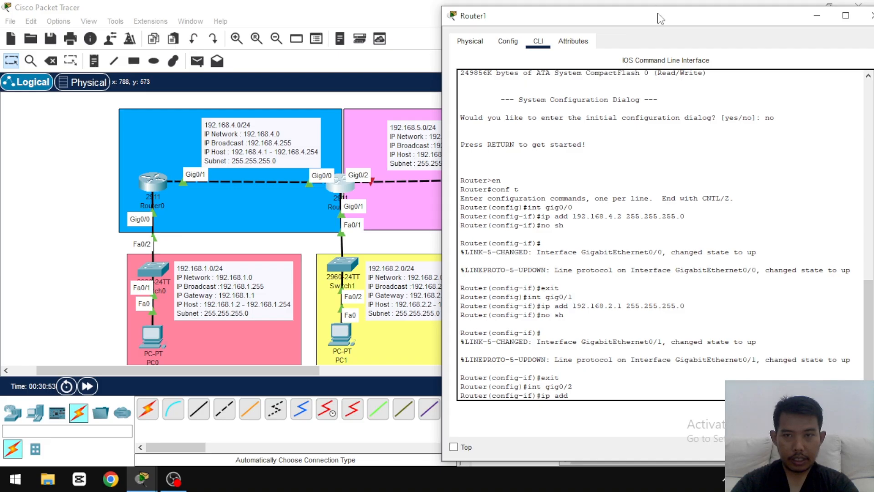
{"action": "left_click_drag", "start_coordinate": [651, 25], "coordinate": [731, 178]}
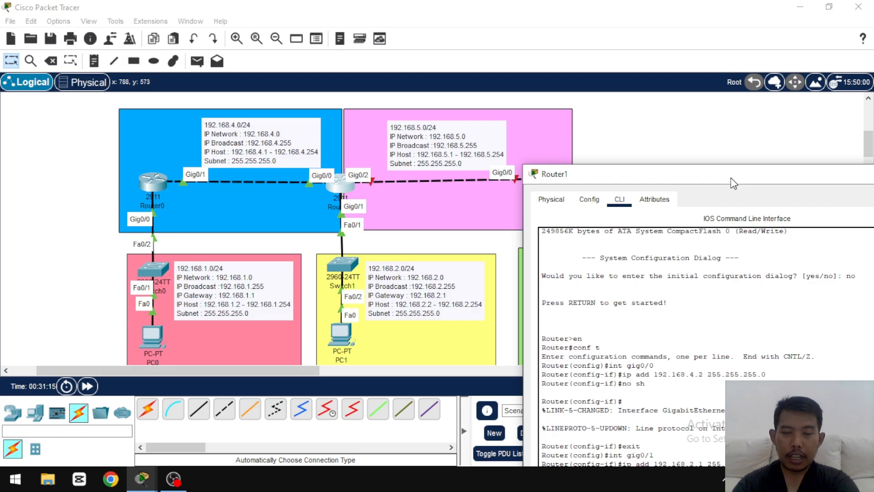
{"action": "left_click_drag", "start_coordinate": [731, 178], "coordinate": [618, 71]}
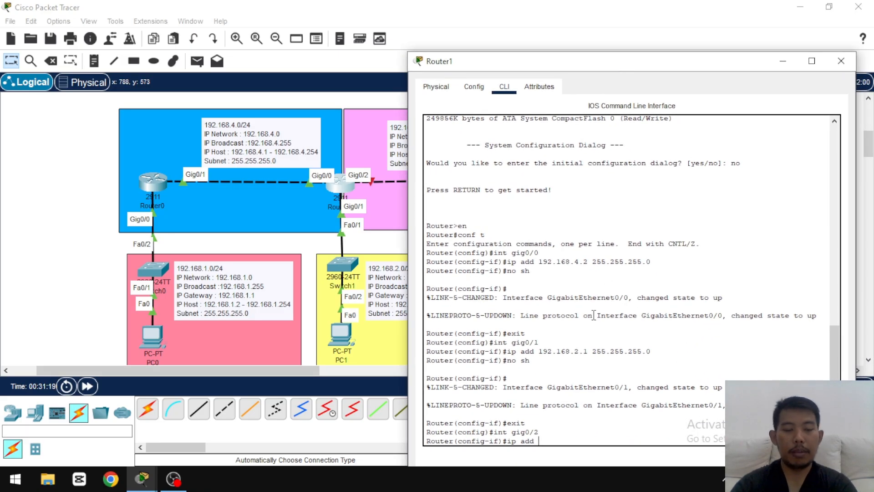
{"action": "type", "text": "192"}
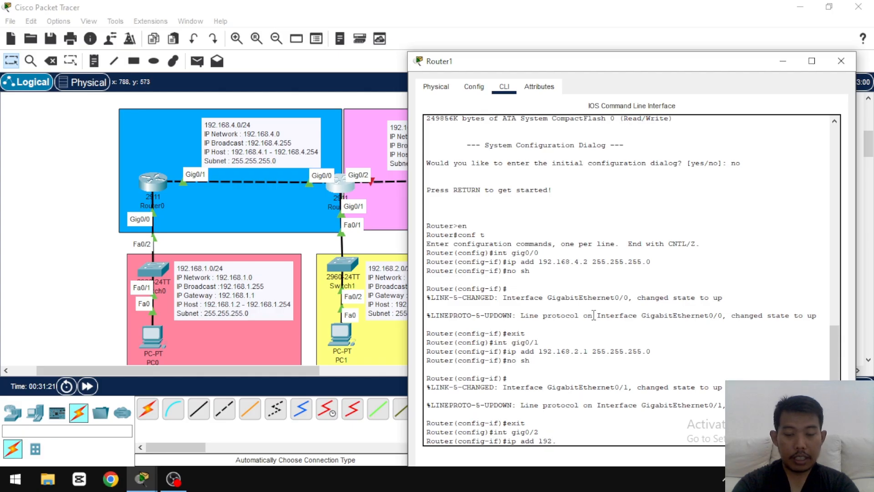
{"action": "type", "text": ".168."}
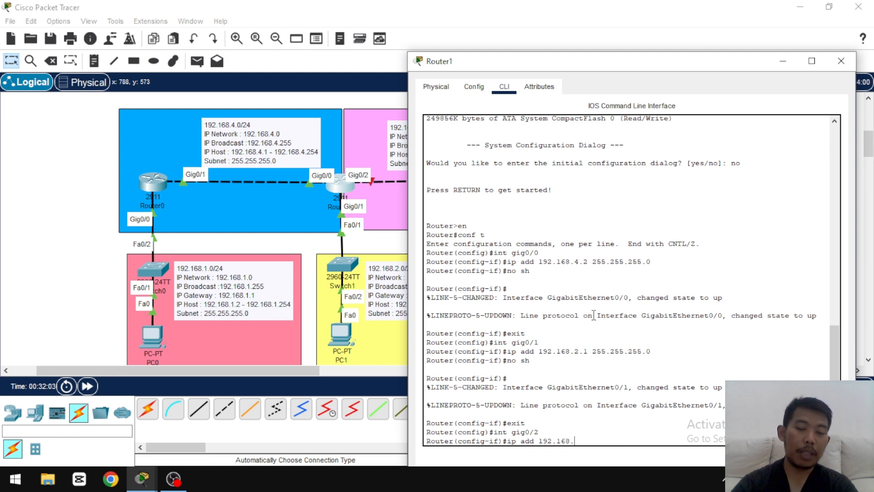
{"action": "left_click_drag", "start_coordinate": [548, 67], "coordinate": [536, 35]}
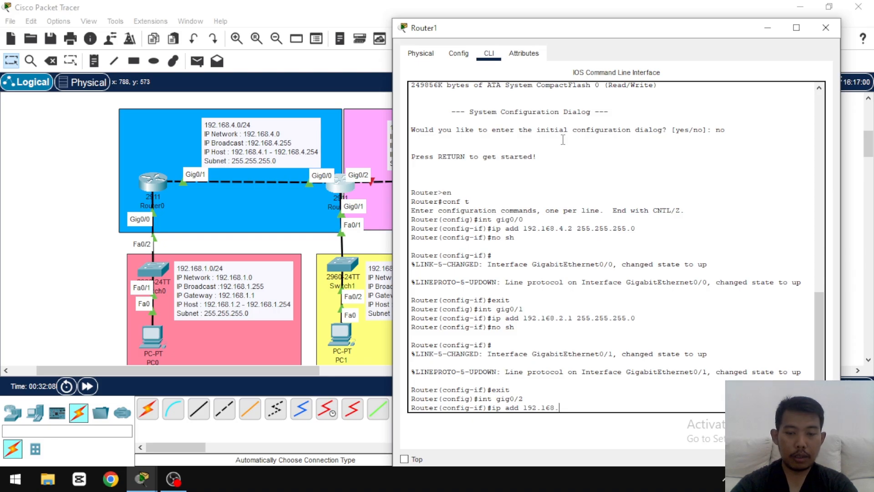
{"action": "type", "text": "4."}
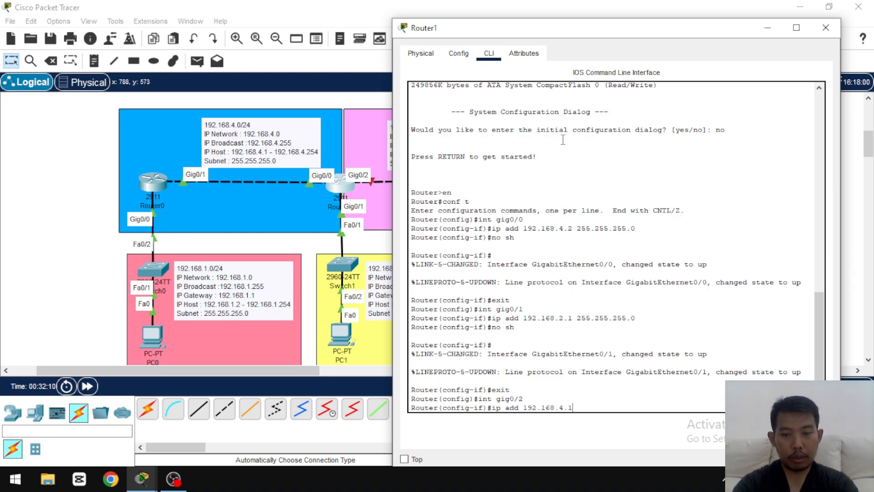
{"action": "type", "text": "1 "}
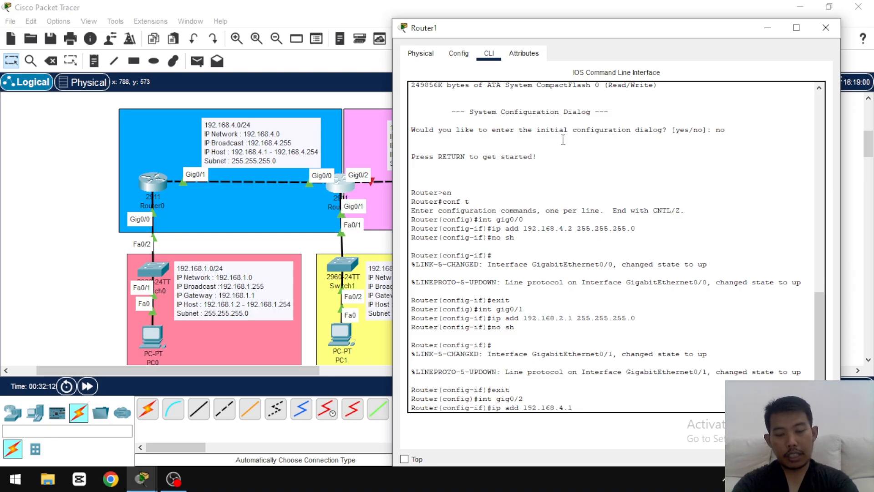
{"action": "type", "text": "255.255"}
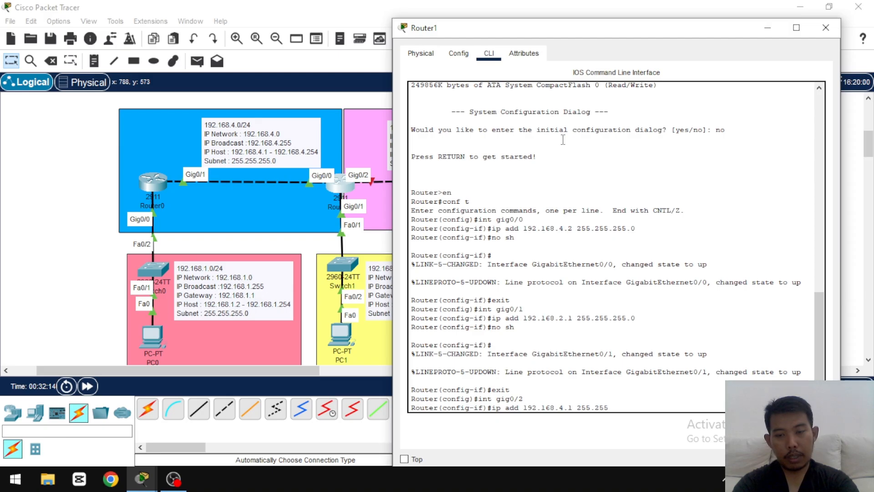
{"action": "type", "text": ".255.0"}
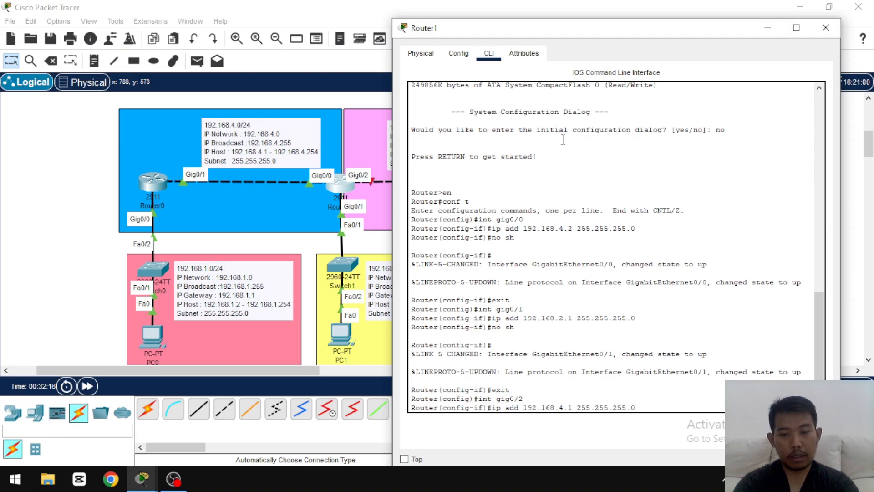
{"action": "key", "text": "Return"}
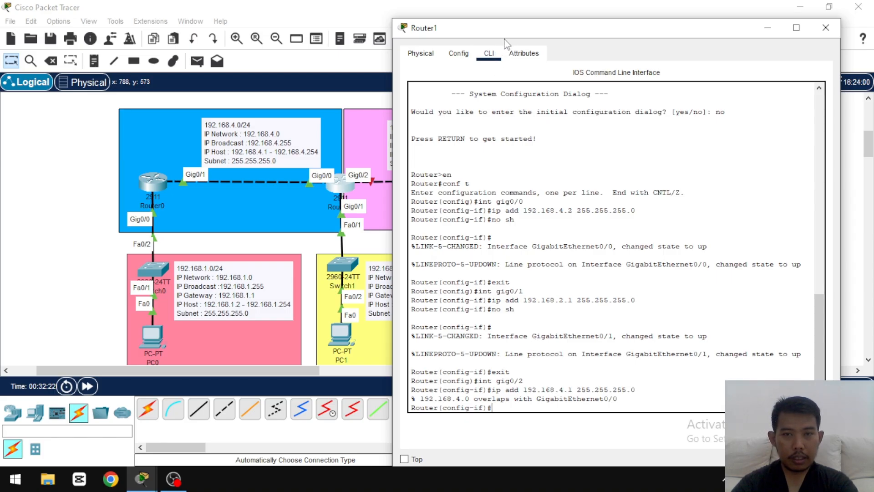
Step: Reissue the address command for Router1's interface gig0/2 with IP address 192.168.5.1 and subnet mask 255.255.255.0
{"action": "left_click_drag", "start_coordinate": [513, 34], "coordinate": [485, 24]}
{"action": "key", "text": "Up"}
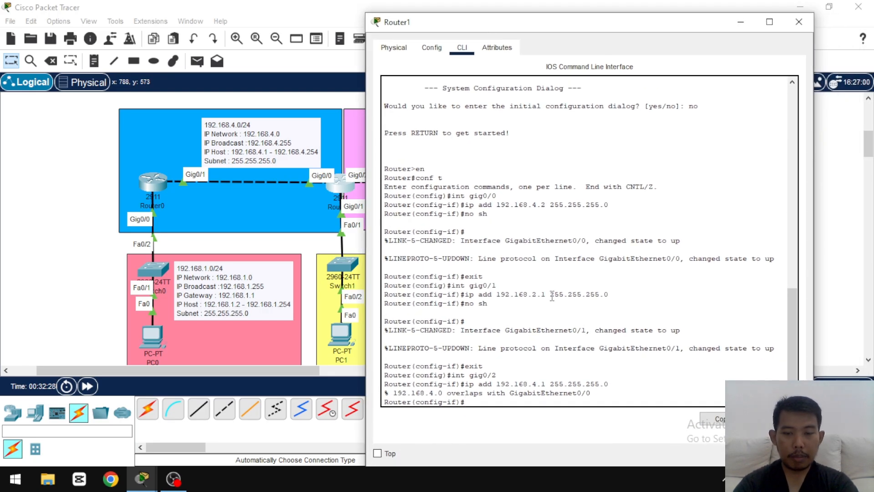
{"action": "key", "text": "Left"}
{"action": "key", "text": "Left"}
{"action": "key", "text": "Left"}
{"action": "key", "text": "Left"}
{"action": "key", "text": "Left"}
{"action": "key", "text": "Left"}
{"action": "key", "text": "Left"}
{"action": "key", "text": "Left"}
{"action": "key", "text": "Left"}
{"action": "key", "text": "Left"}
{"action": "key", "text": "Left"}
{"action": "key", "text": "Left"}
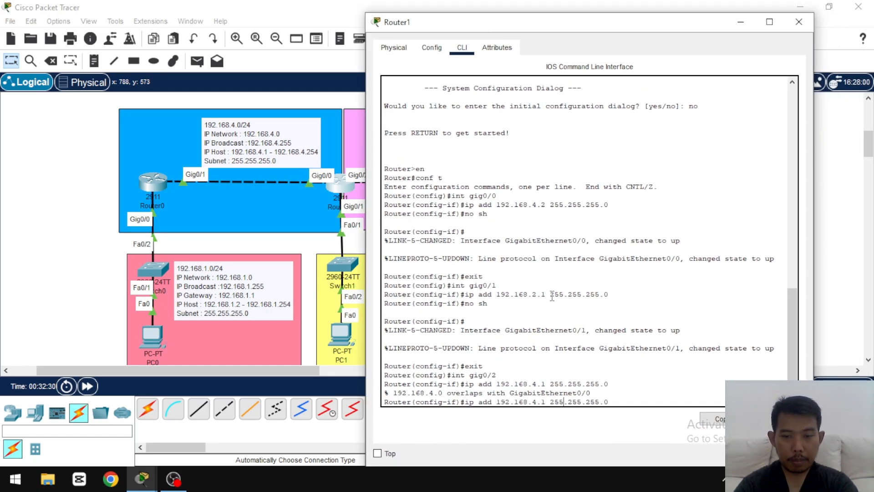
{"action": "key", "text": "Left"}
{"action": "key", "text": "Left"}
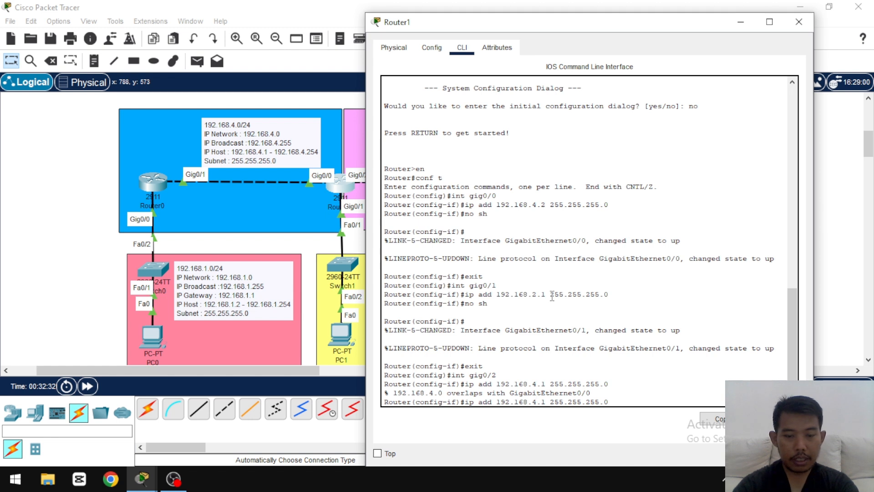
{"action": "key", "text": "BackSpace"}
{"action": "type", "text": "5"}
{"action": "key", "text": "Return"}
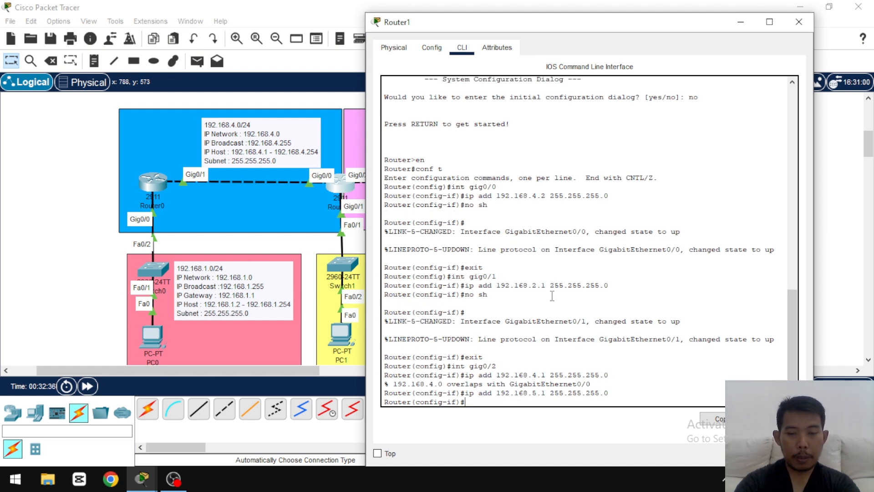
Step: Enable Router1's interface gig0/2 with no sh and close the Router1 window
{"action": "type", "text": "no sh"}
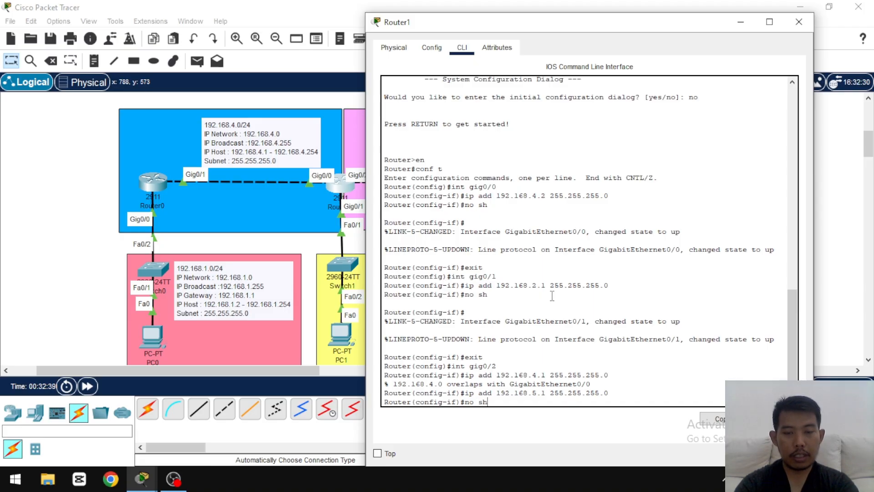
{"action": "key", "text": "Return"}
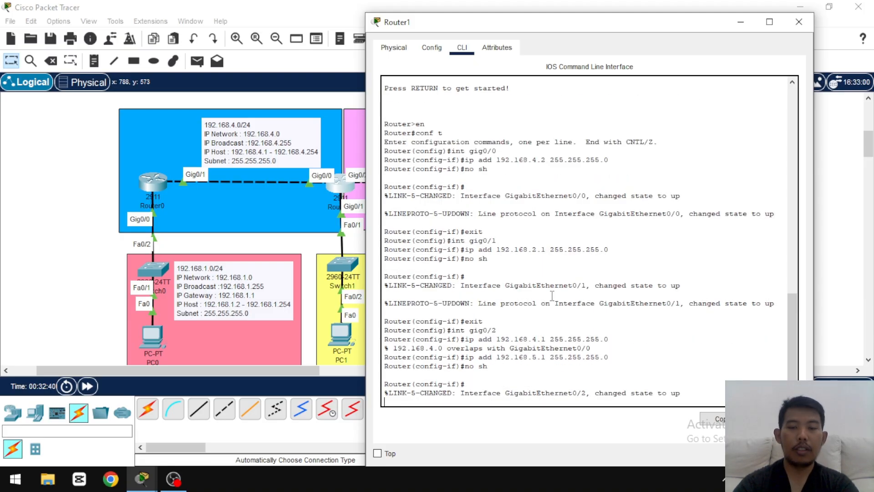
{"action": "left_click", "coordinate": [798, 21]}
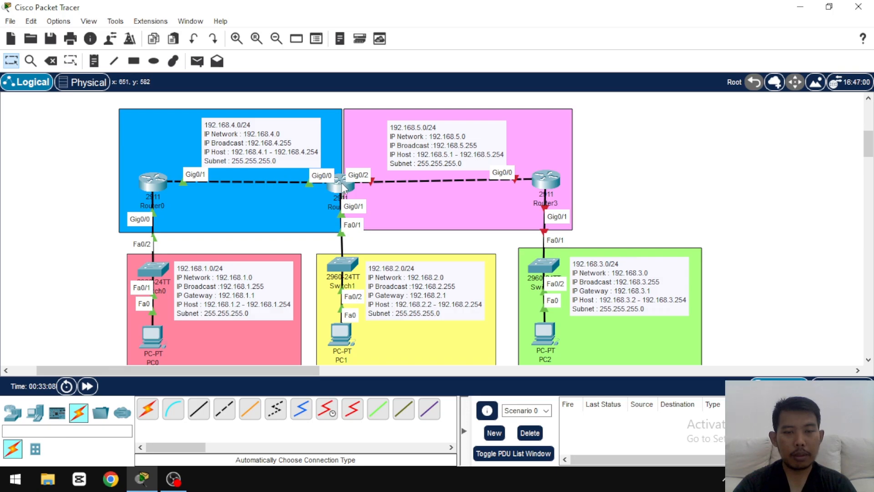
Step: Open Router3's command line and answer no to the initial configuration dialog
{"action": "mouse_move", "coordinate": [342, 187]}
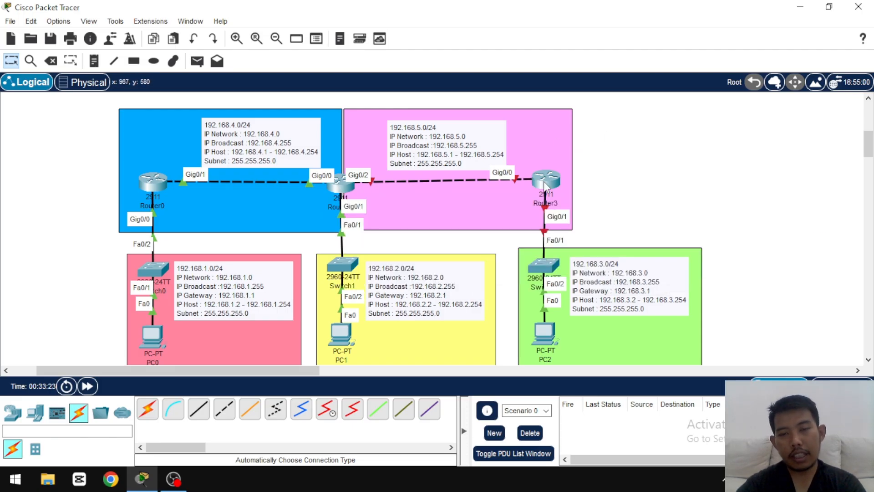
{"action": "mouse_move", "coordinate": [545, 185]}
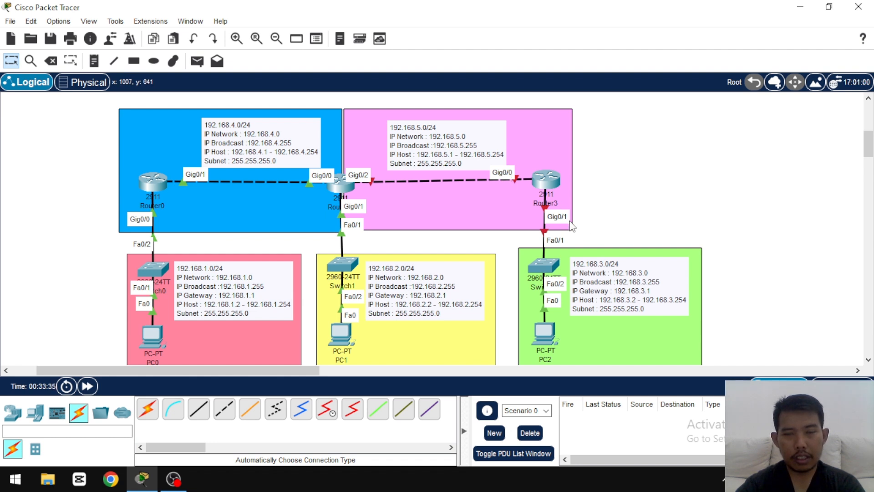
{"action": "left_click", "coordinate": [546, 185]}
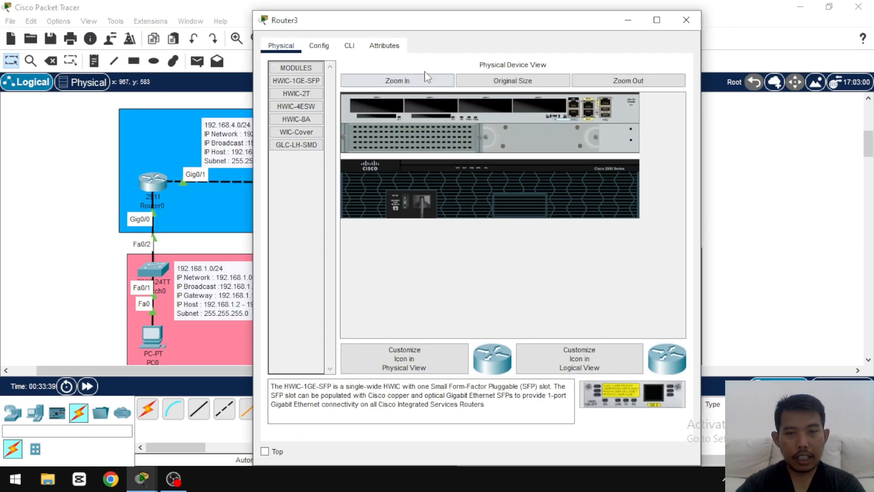
{"action": "left_click", "coordinate": [350, 47]}
{"action": "left_click_drag", "start_coordinate": [508, 26], "coordinate": [268, 23]}
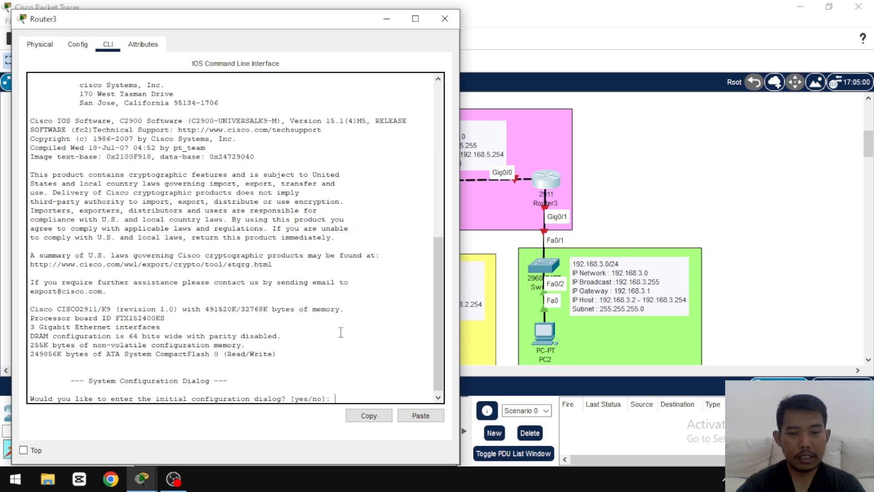
{"action": "type", "text": "n"}
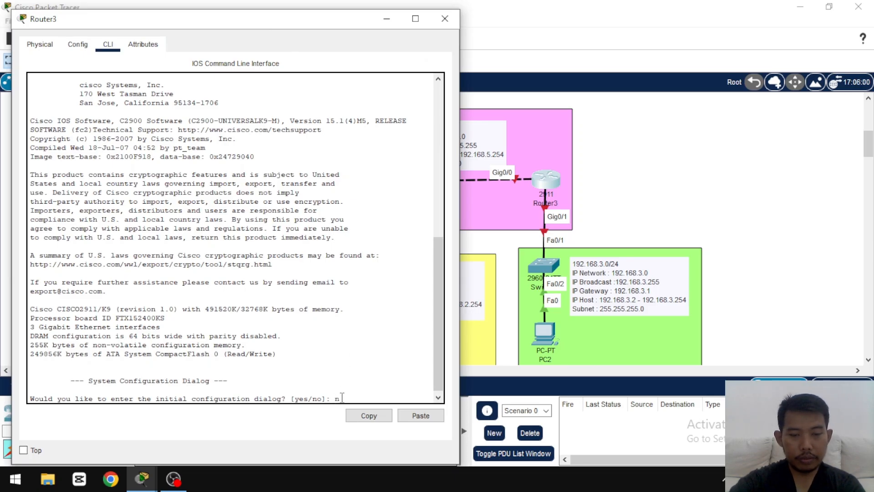
{"action": "type", "text": "o"}
{"action": "key", "text": "Return"}
{"action": "key", "text": "Return"}
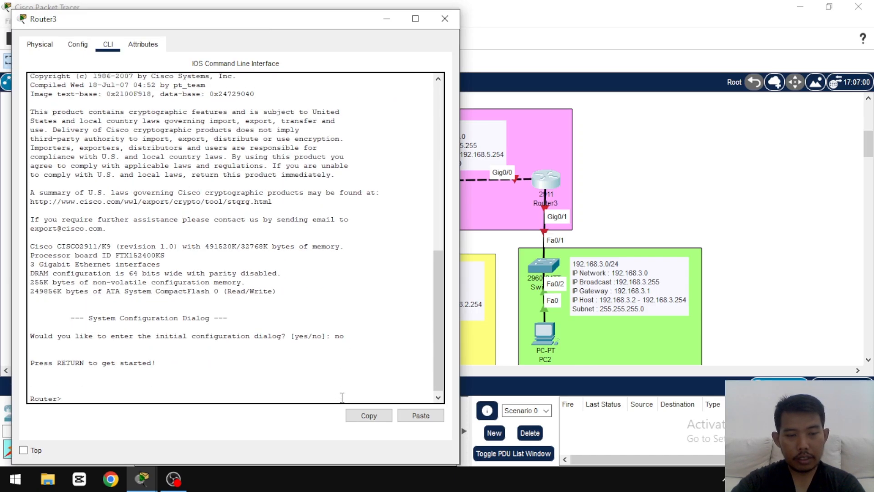
Step: Enter privileged mode and global configuration mode on Router3 with en and conf t
{"action": "type", "text": "e"}
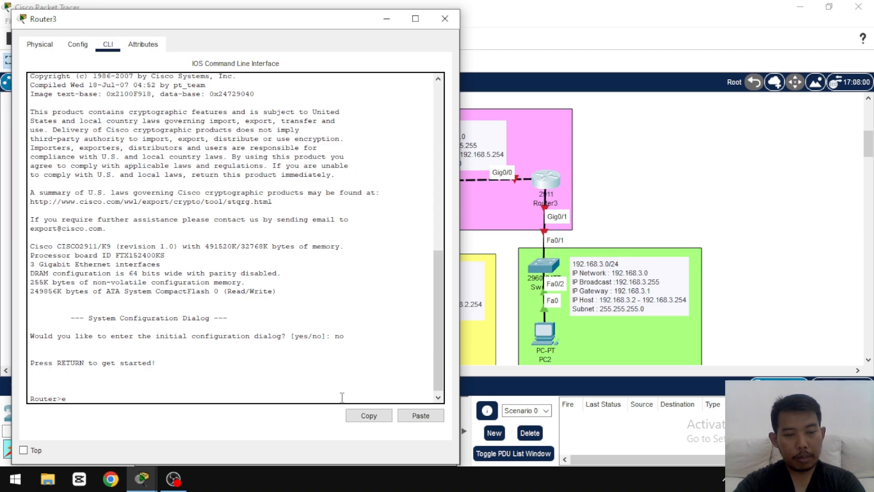
{"action": "type", "text": "n"}
{"action": "key", "text": "Return"}
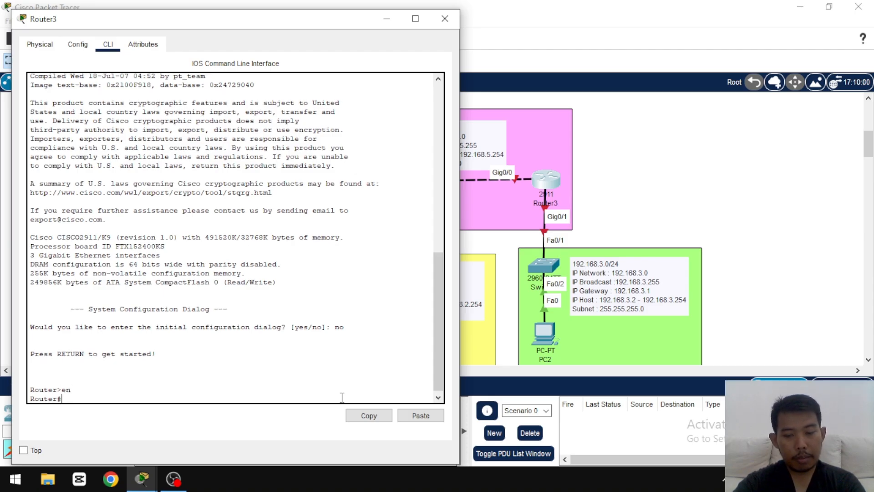
{"action": "type", "text": "conf"}
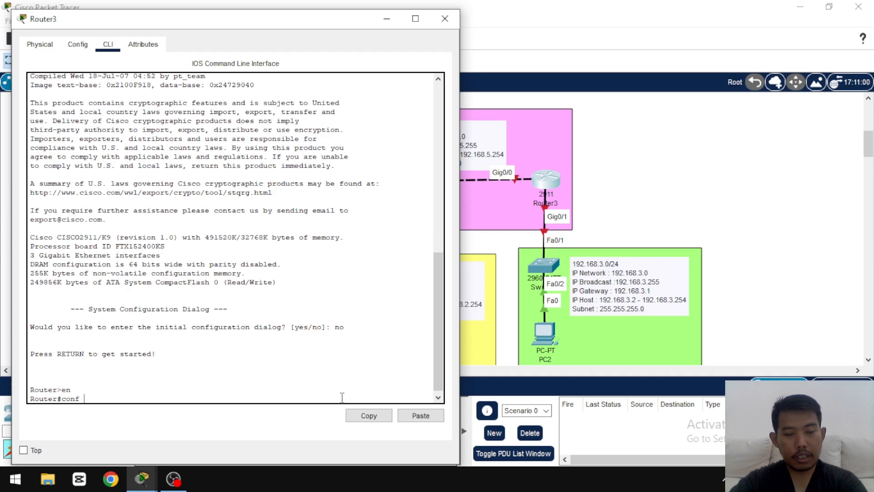
{"action": "type", "text": " t"}
{"action": "key", "text": "Return"}
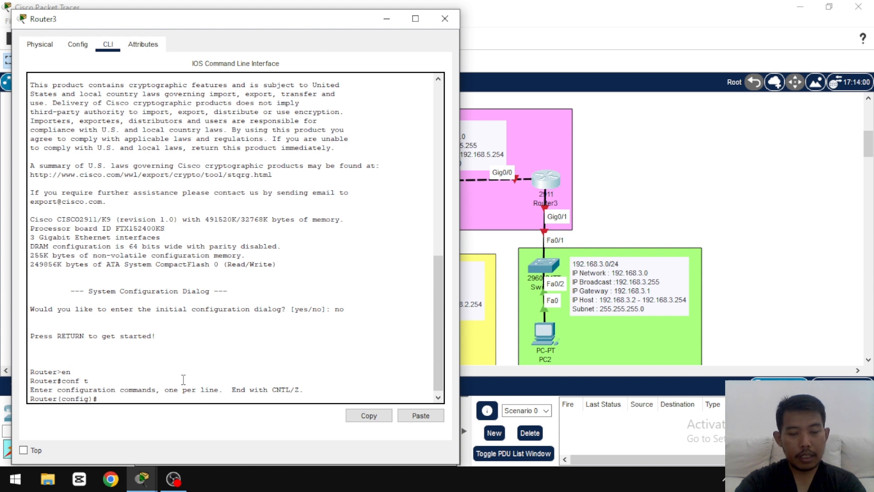
Step: Enter interface configuration mode for gig0/1 on Router3 with int gig0/1
{"action": "type", "text": "ig)#int g"}
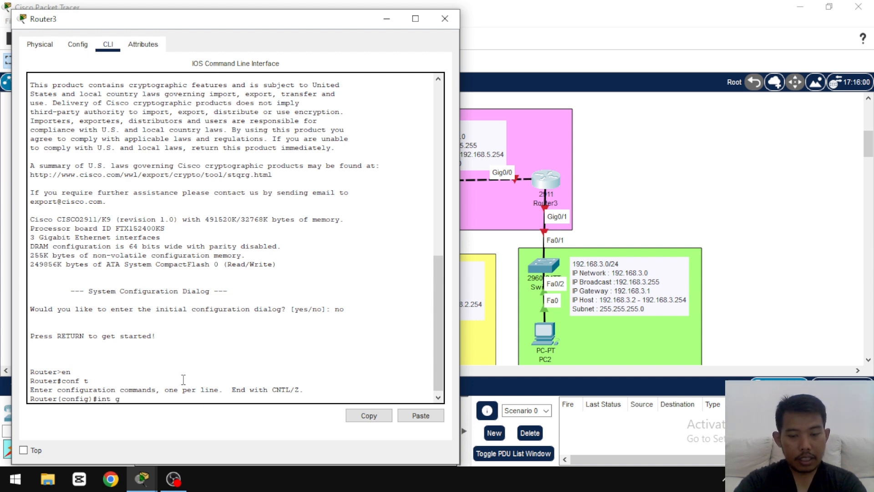
{"action": "type", "text": "ig0/1"}
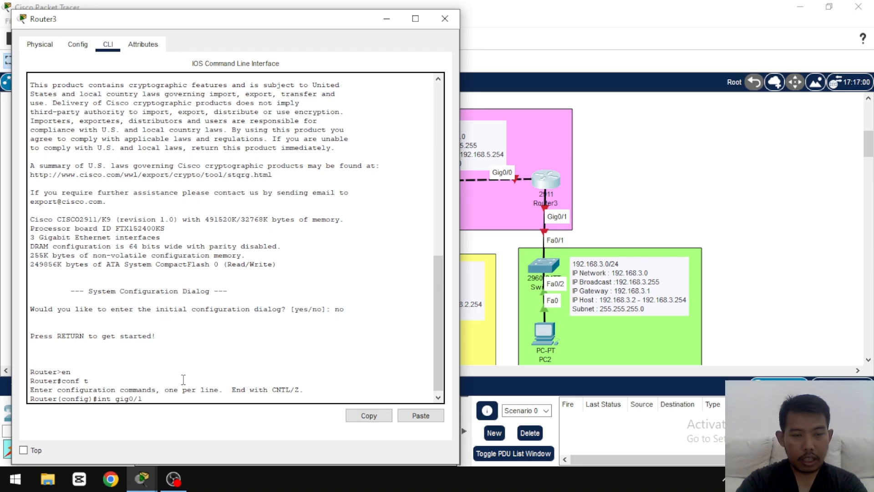
{"action": "key", "text": "Return"}
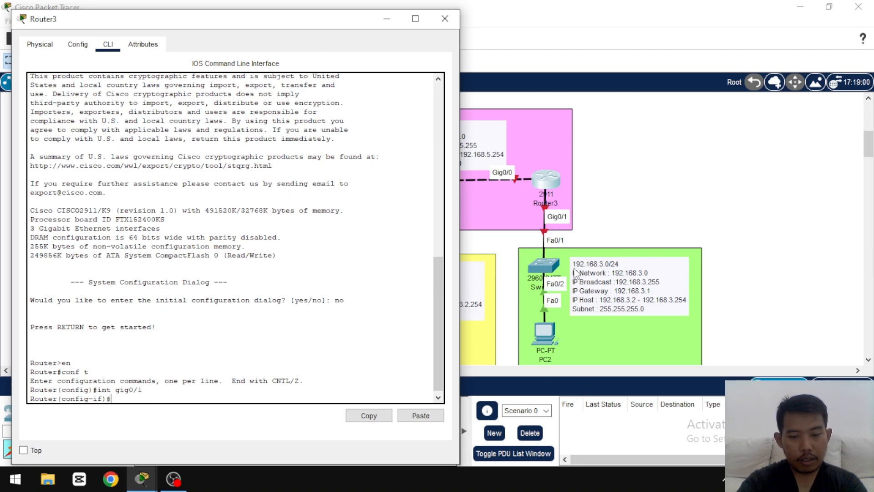
Step: Assign IP address 192.168.3.1 with subnet mask 255.255.255.0 to Router3's gig0/1 using ip add
{"action": "type", "text": "ip add"}
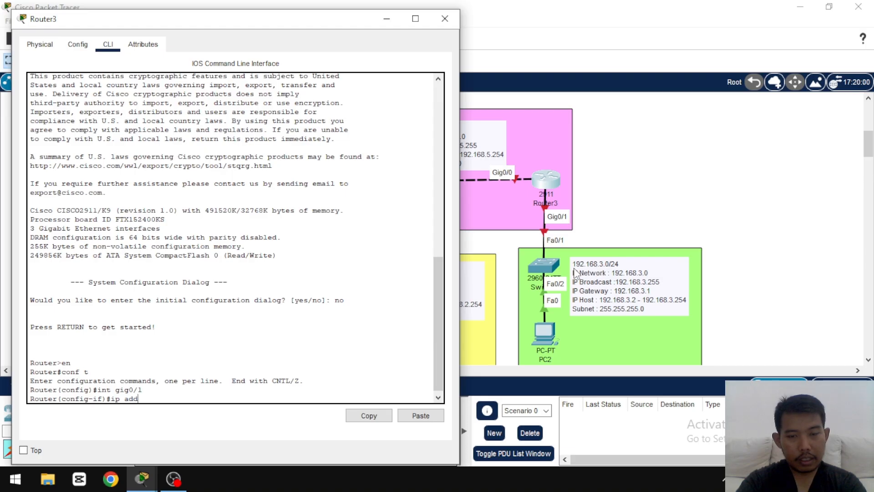
{"action": "type", "text": " 192."}
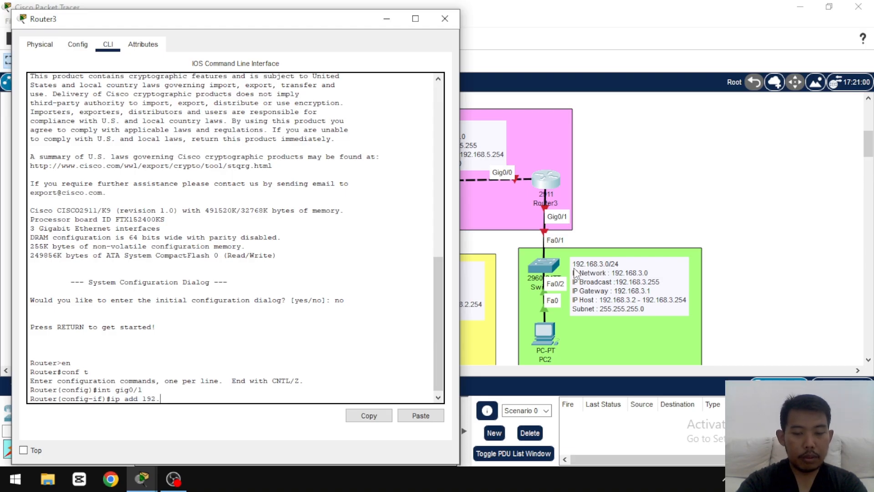
{"action": "type", "text": "168"}
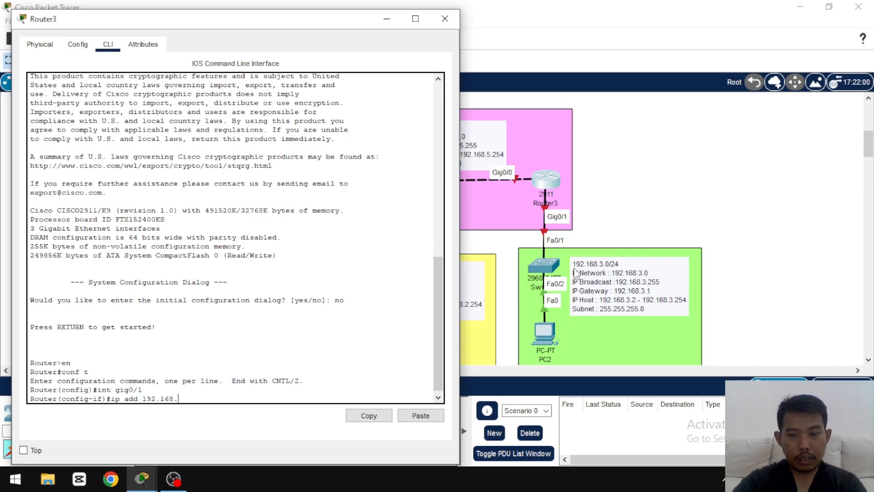
{"action": "type", "text": ".2"}
{"action": "type", "text": "3"}
{"action": "type", "text": ".1 2"}
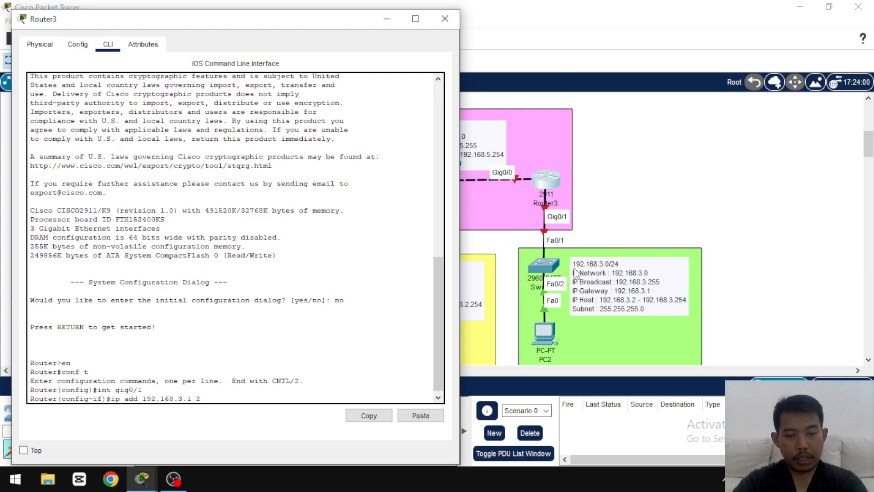
{"action": "type", "text": "55.25"}
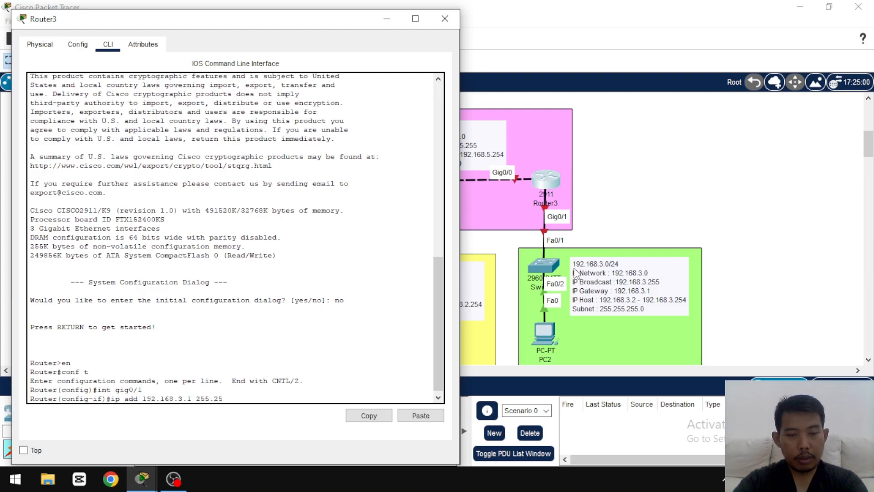
{"action": "type", "text": "5.255.0"}
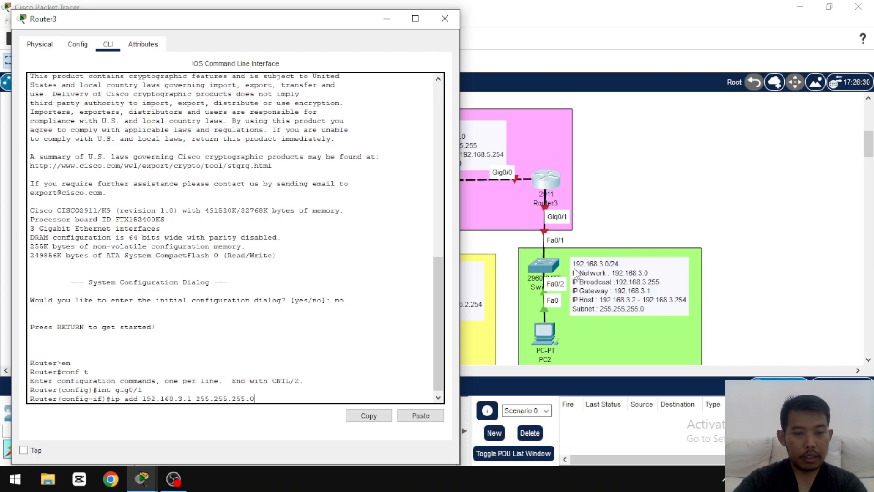
{"action": "key", "text": "Return"}
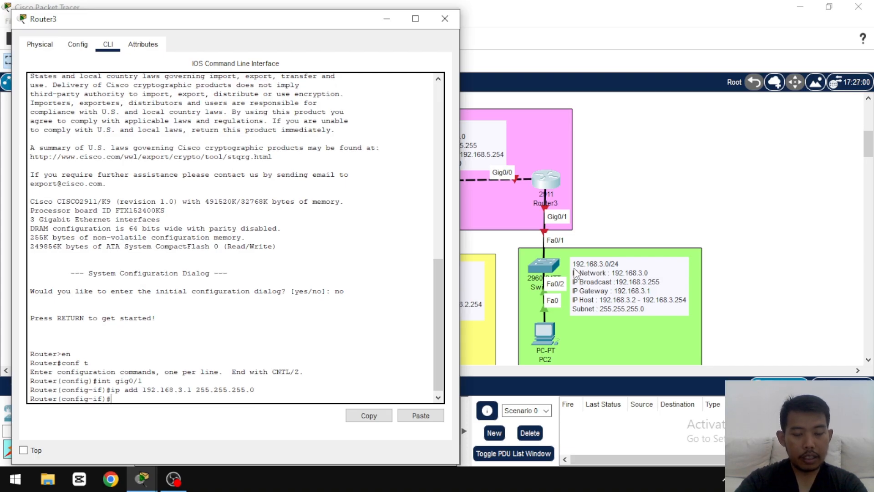
Step: Enable Router3's interface gig0/1 with no sh and leave interface configuration mode with ex
{"action": "type", "text": "no"}
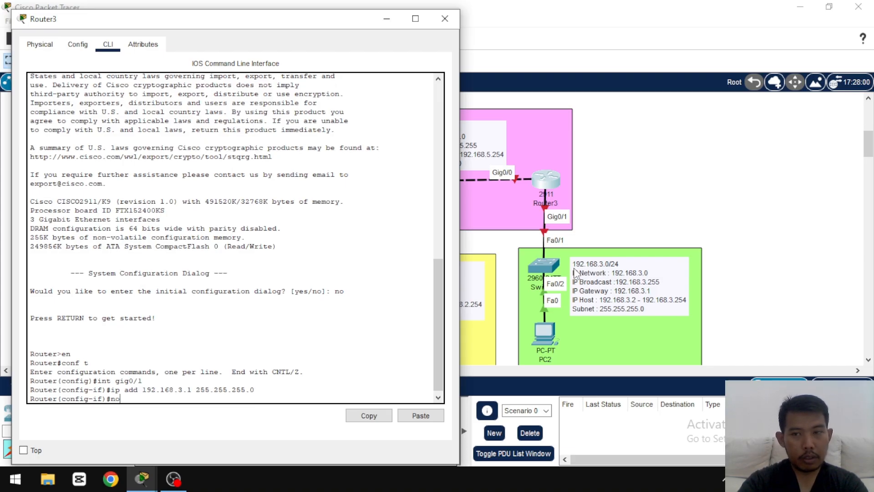
{"action": "type", "text": " sh"}
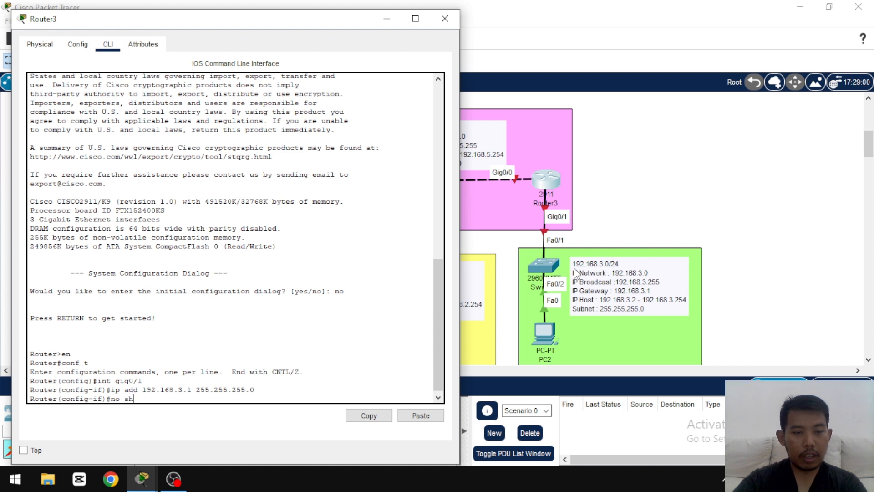
{"action": "key", "text": "Return"}
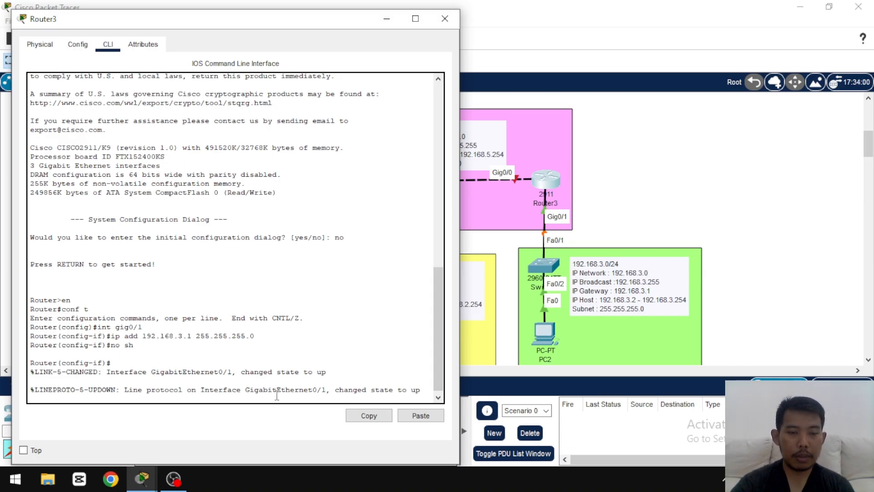
{"action": "key", "text": "Return"}
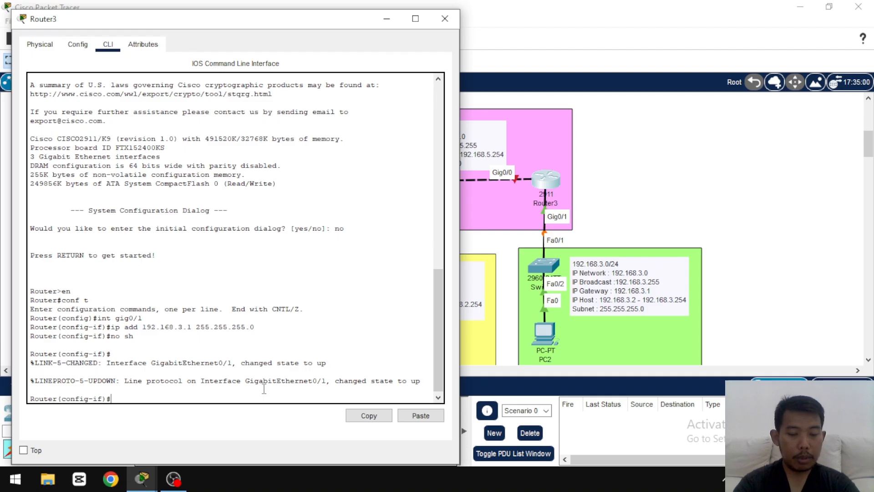
{"action": "type", "text": "ex"}
{"action": "key", "text": "Return"}
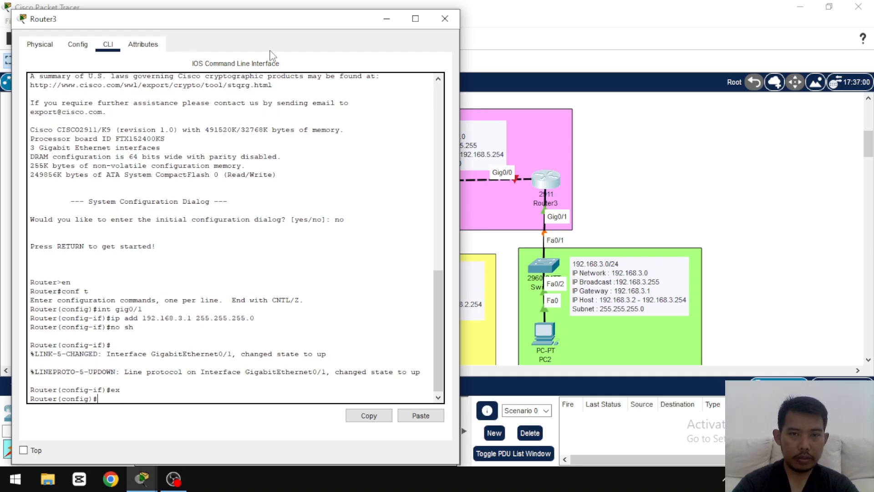
Step: Enter interface configuration mode for gig0/0 on Router3 with int gig0/0 and narrow the router window to uncover the 192.168.5.0/24 notes
{"action": "left_click_drag", "start_coordinate": [291, 27], "coordinate": [214, 56]}
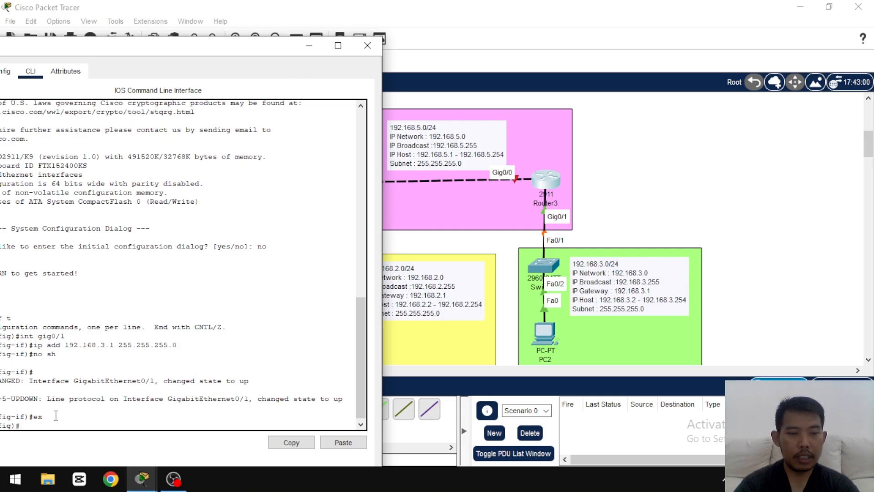
{"action": "type", "text": "int gig0/0"}
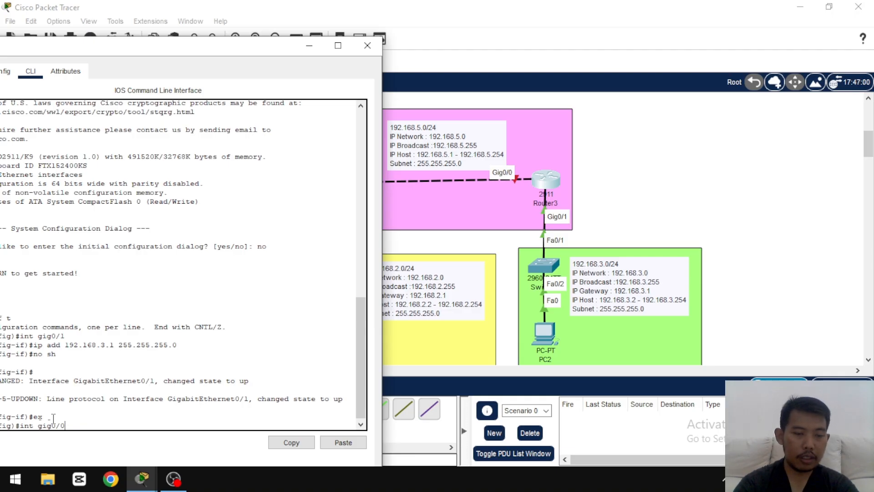
{"action": "key", "text": "Return"}
{"action": "left_click_drag", "start_coordinate": [214, 50], "coordinate": [296, 37]}
{"action": "left_click_drag", "start_coordinate": [463, 128], "coordinate": [336, 123]}
{"action": "left_click", "coordinate": [174, 204]}
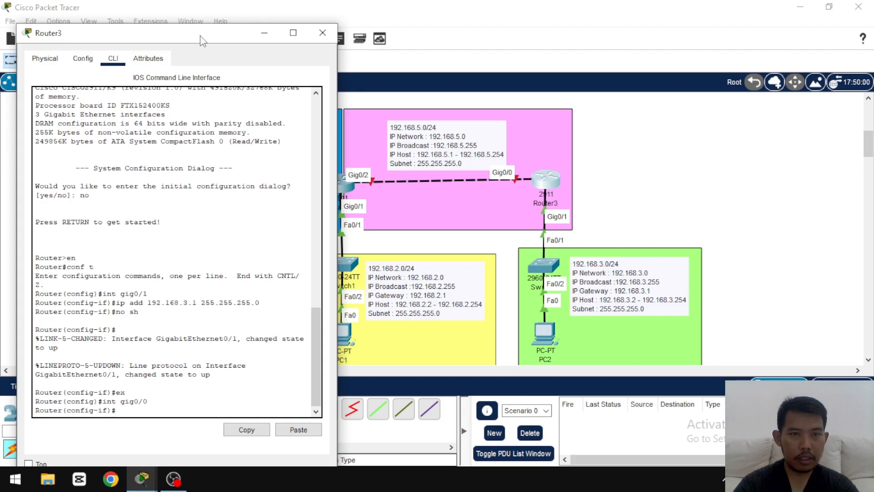
{"action": "left_click_drag", "start_coordinate": [202, 40], "coordinate": [206, 24]}
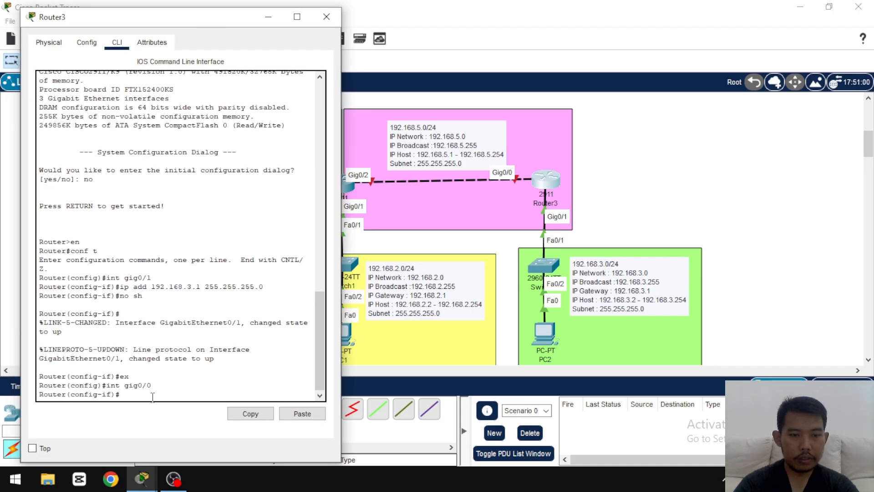
Step: Assign IP address 192.168.5.2 with subnet mask 255.255.255.0 to Router3's gig0/0 using ip add
{"action": "type", "text": "ip"}
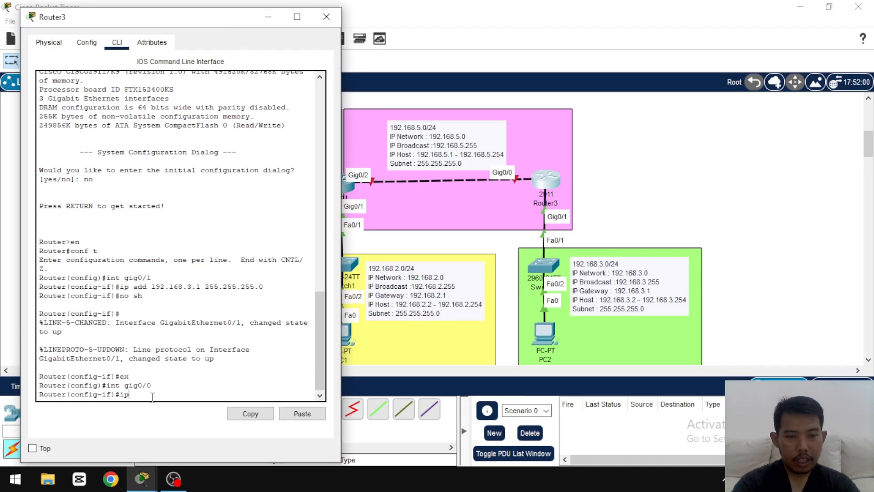
{"action": "type", "text": " add 192.168.5.2 255.255.255.0"}
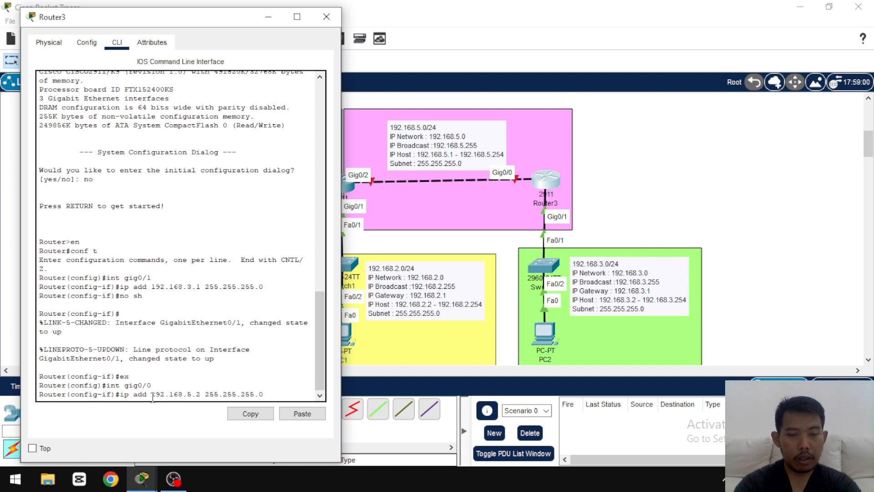
{"action": "key", "text": "Return"}
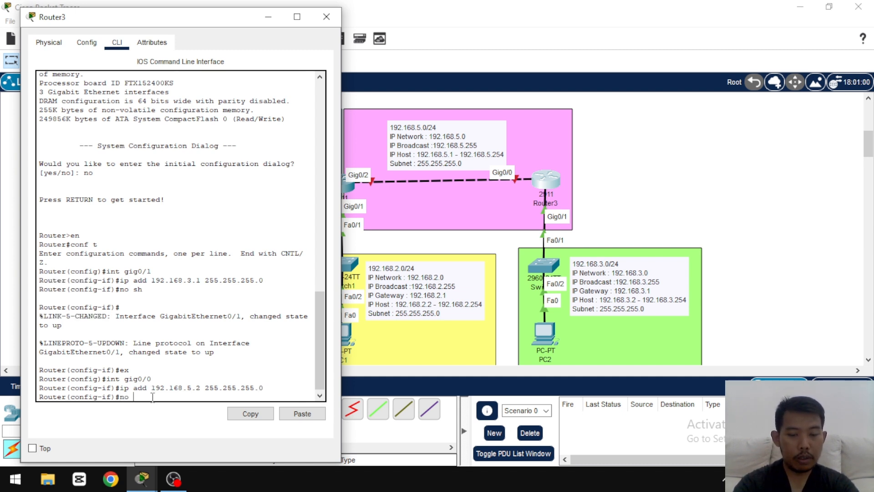
Step: Enable Router3's interface gig0/0 with no sh and close the Router3 window
{"action": "type", "text": "no sh"}
{"action": "key", "text": "Return"}
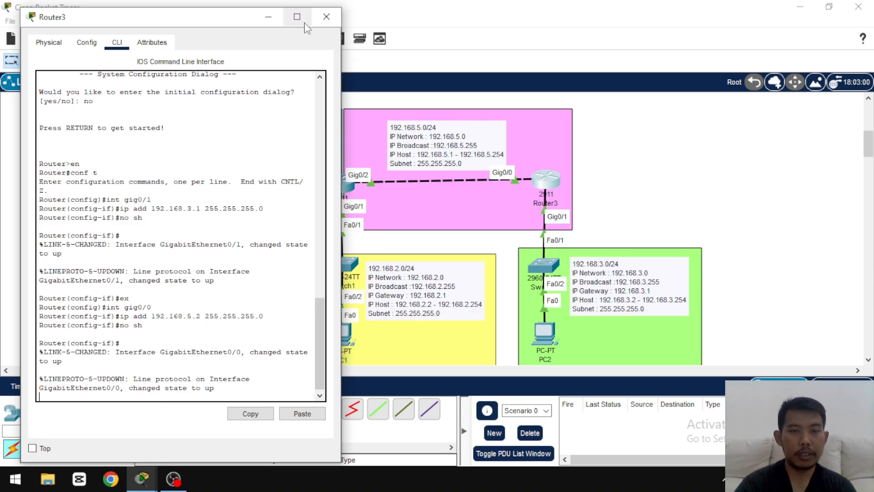
{"action": "left_click", "coordinate": [326, 16]}
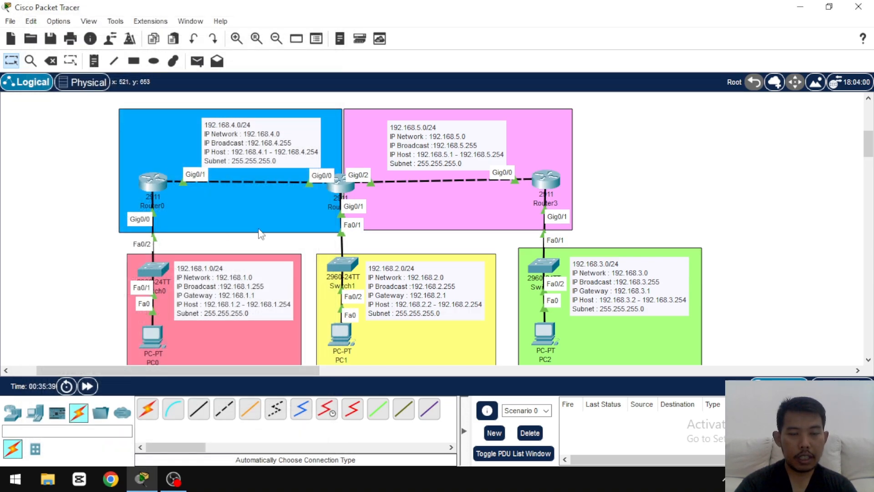
Step: Send a simple PDU from PC0 to Router0 to test connectivity to its gateway
{"action": "left_click", "coordinate": [236, 39]}
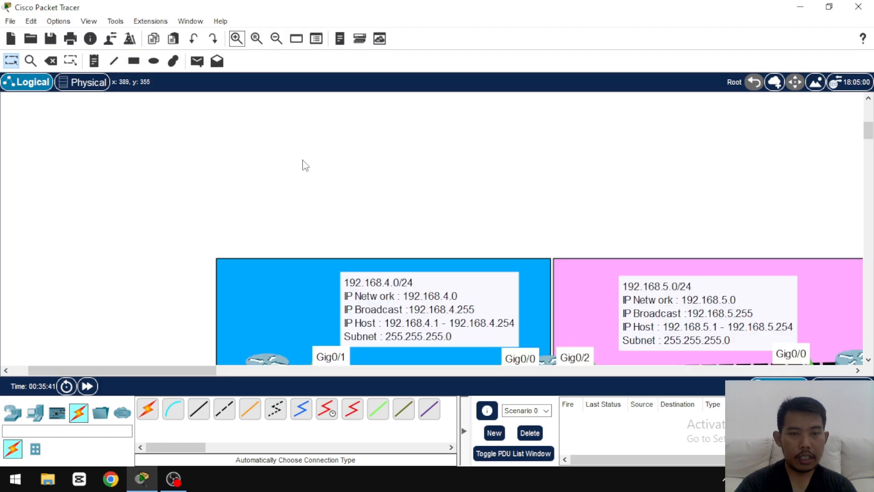
{"action": "scroll", "coordinate": [361, 228], "scroll_direction": "down", "scroll_amount": 6}
{"action": "scroll", "coordinate": [363, 232], "scroll_direction": "up", "scroll_amount": 1}
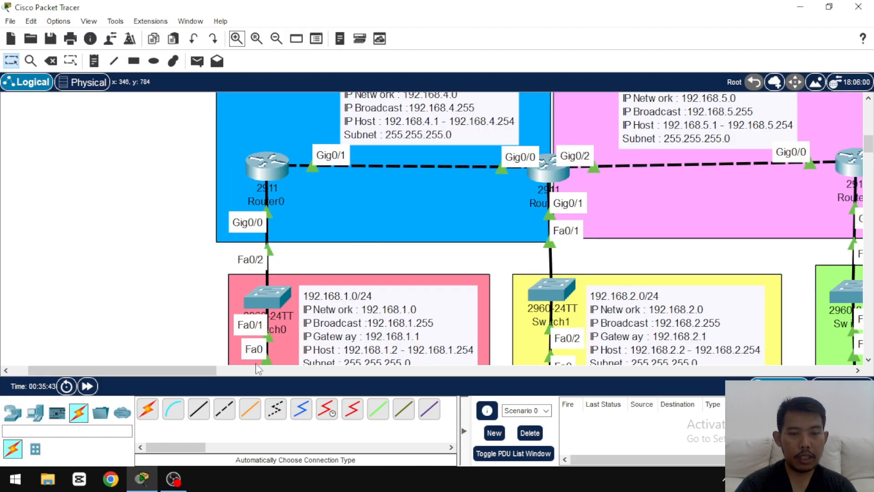
{"action": "left_click_drag", "start_coordinate": [205, 373], "coordinate": [213, 350]}
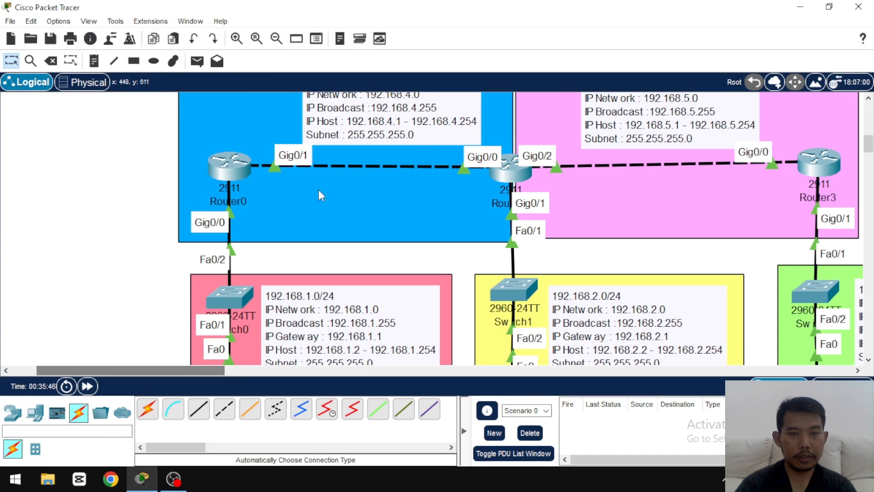
{"action": "left_click", "coordinate": [276, 42]}
{"action": "scroll", "coordinate": [279, 155], "scroll_direction": "up", "scroll_amount": 3}
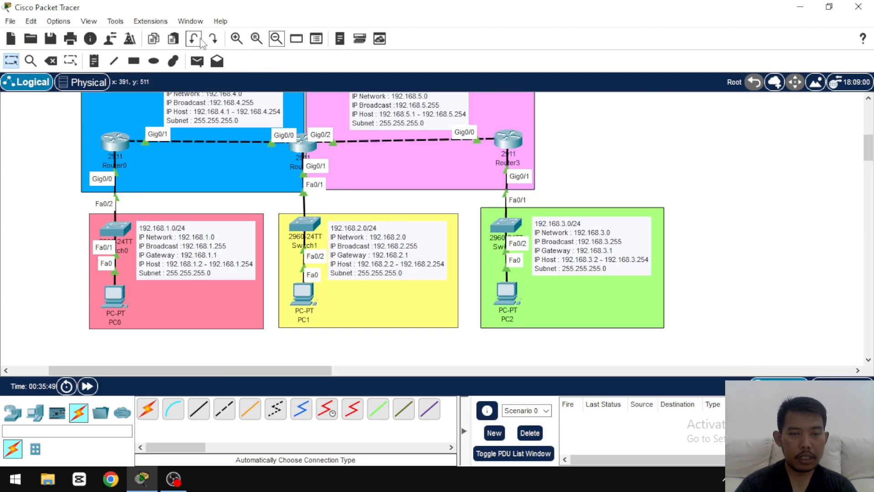
{"action": "left_click", "coordinate": [196, 60]}
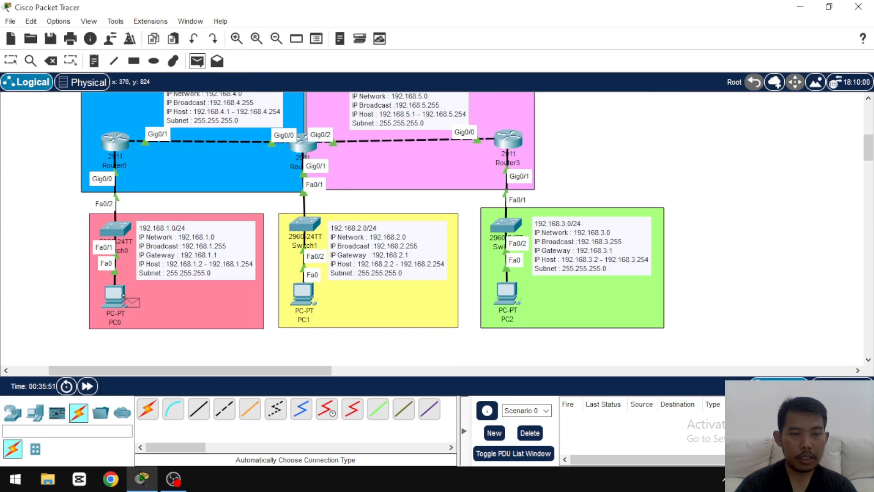
{"action": "left_click", "coordinate": [116, 295]}
{"action": "left_click", "coordinate": [122, 148]}
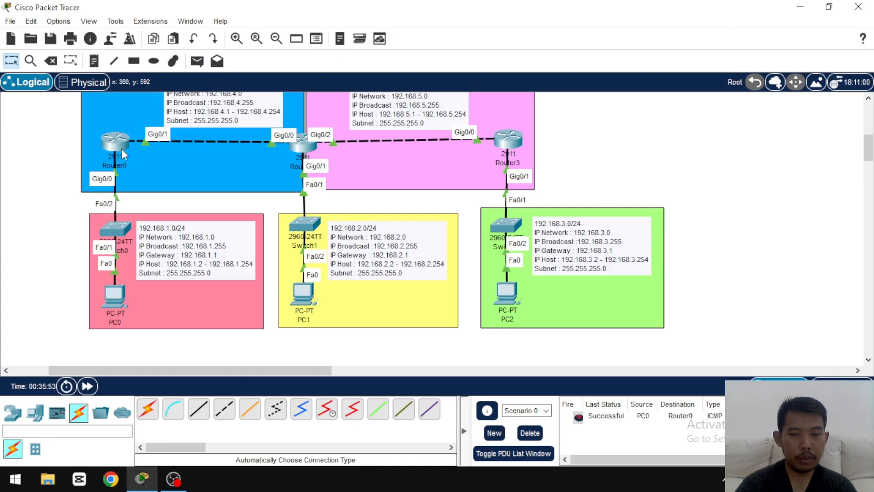
Step: Test the other two LAN gateways by sending simple PDUs from PC1 to Router1 and from PC2 to Router3
{"action": "left_click", "coordinate": [197, 61]}
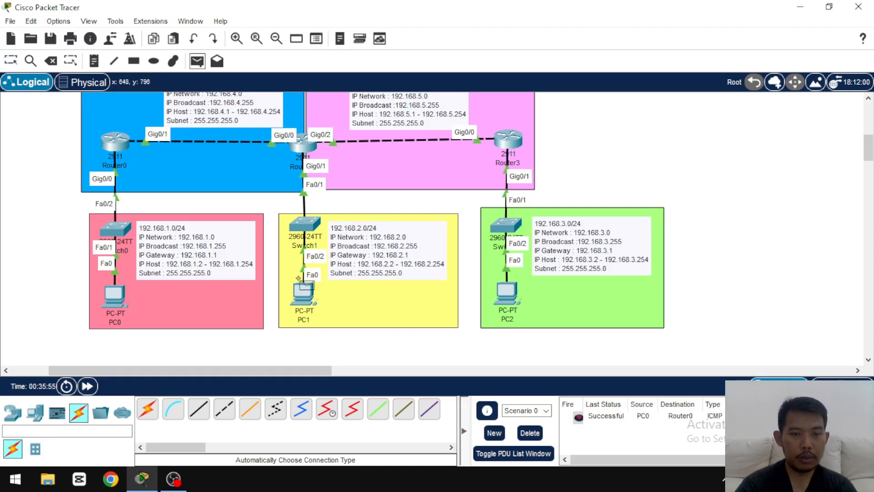
{"action": "left_click", "coordinate": [300, 291]}
{"action": "left_click", "coordinate": [316, 145]}
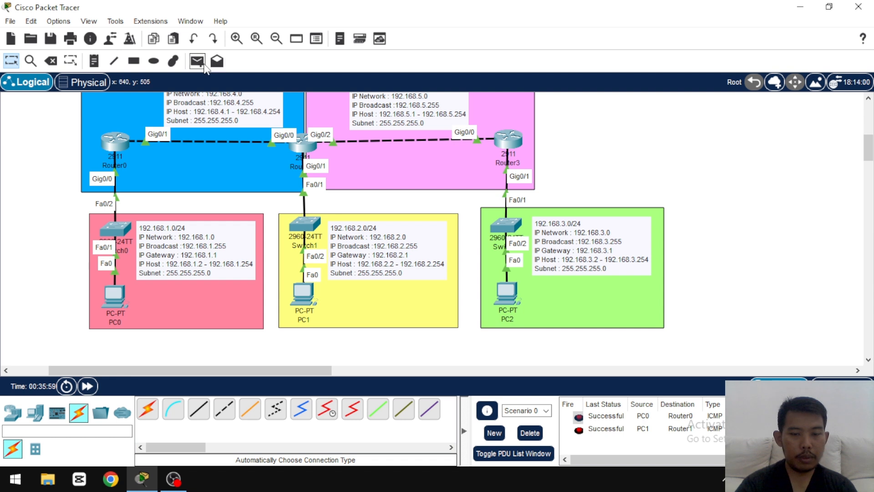
{"action": "left_click", "coordinate": [197, 61]}
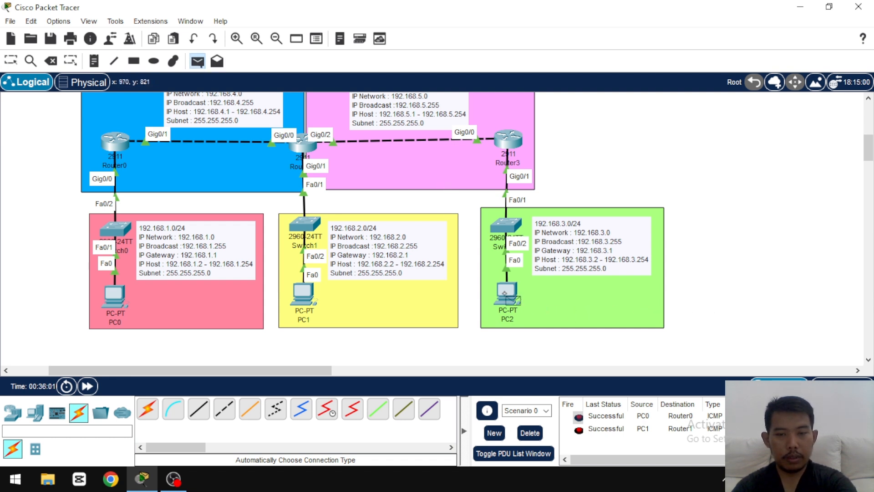
{"action": "left_click", "coordinate": [504, 294]}
{"action": "left_click", "coordinate": [509, 139]}
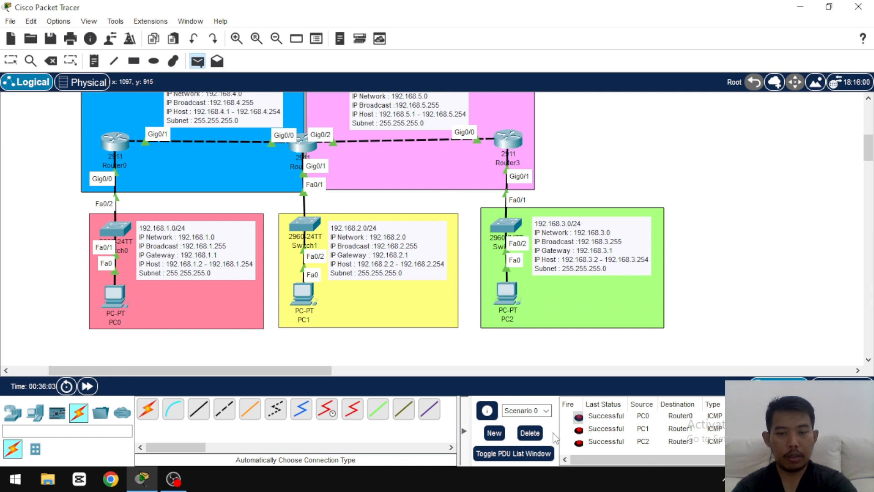
Step: Clear the PDU list of Scenario 0 and test PC0's connectivity with simple PDUs to PC1 and PC2
{"action": "left_click", "coordinate": [530, 433]}
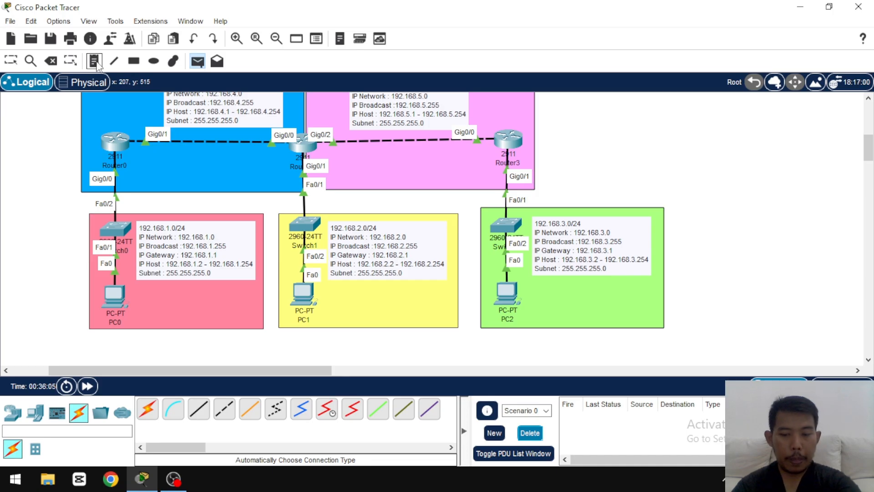
{"action": "left_click", "coordinate": [119, 297]}
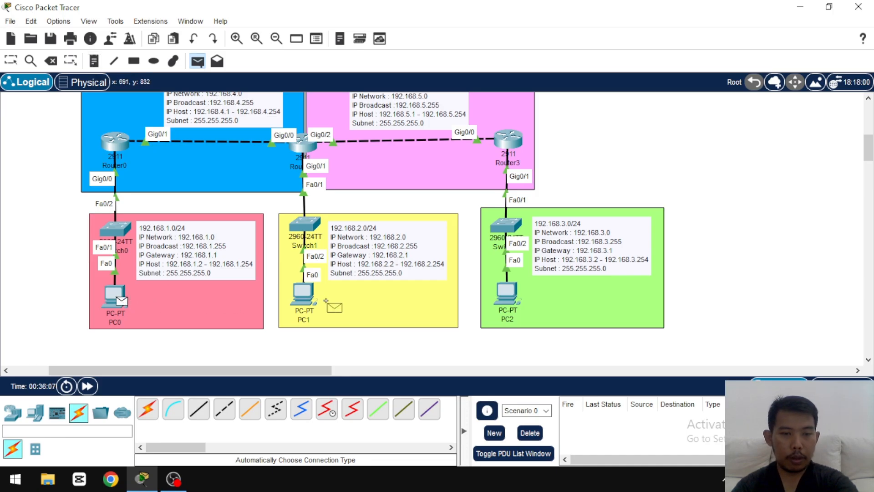
{"action": "left_click", "coordinate": [304, 294]}
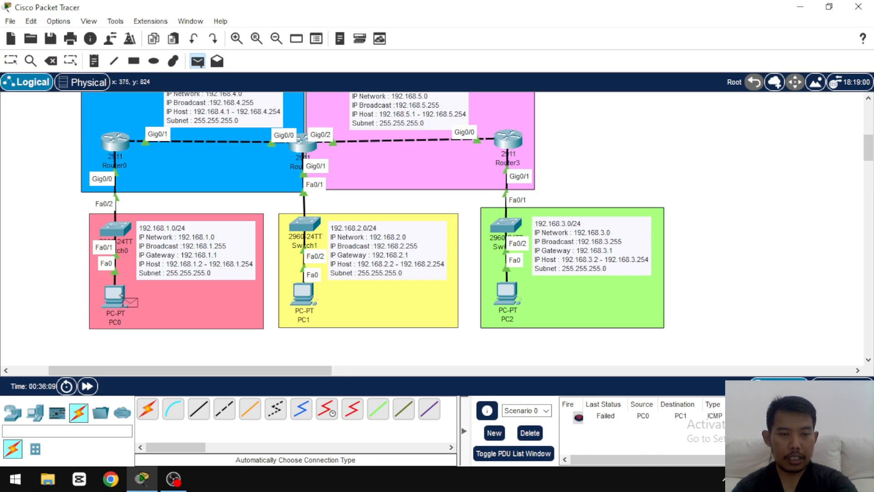
{"action": "left_click", "coordinate": [119, 296]}
{"action": "left_click", "coordinate": [505, 295]}
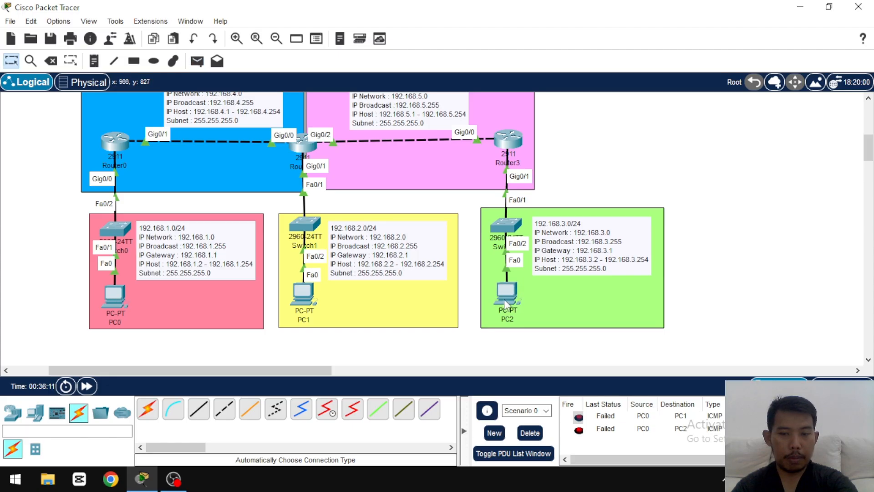
Step: Delete the PC0-to-PC1 and PC0-to-PC2 tests from the PDU list of Scenario 0
{"action": "left_click", "coordinate": [533, 434]}
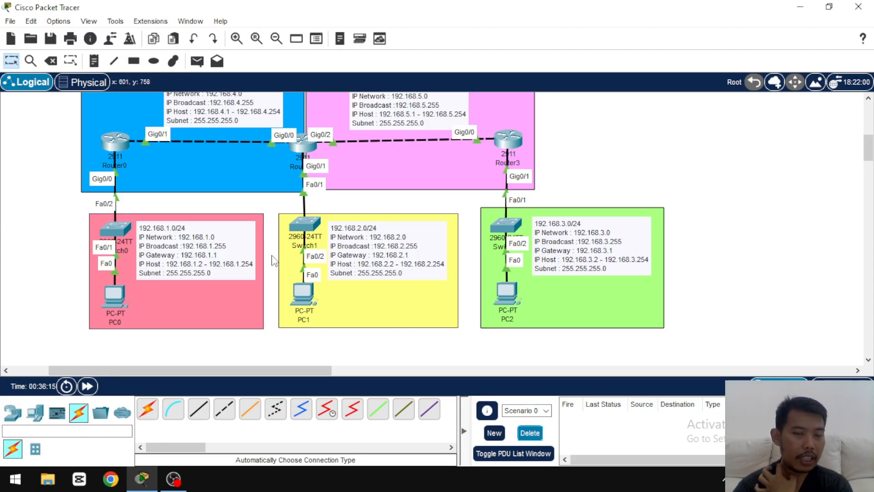
{"action": "scroll", "coordinate": [232, 198], "scroll_direction": "up", "scroll_amount": 3}
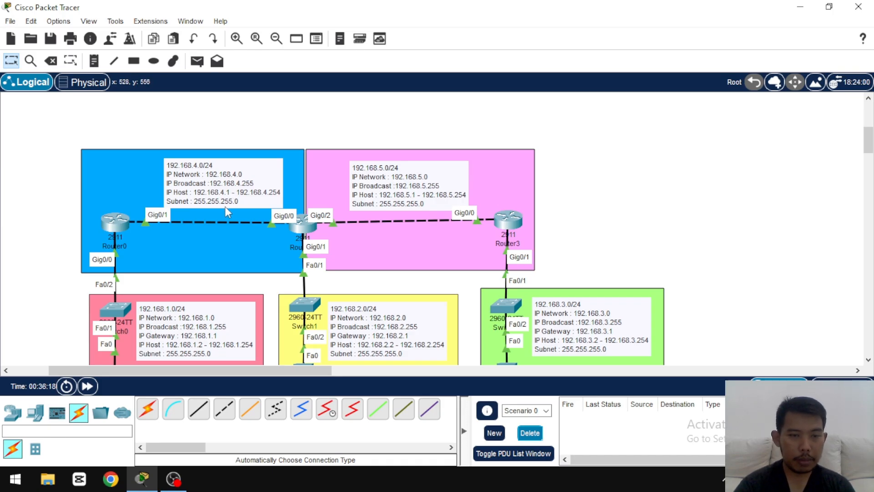
{"action": "scroll", "coordinate": [226, 207], "scroll_direction": "down", "scroll_amount": 1}
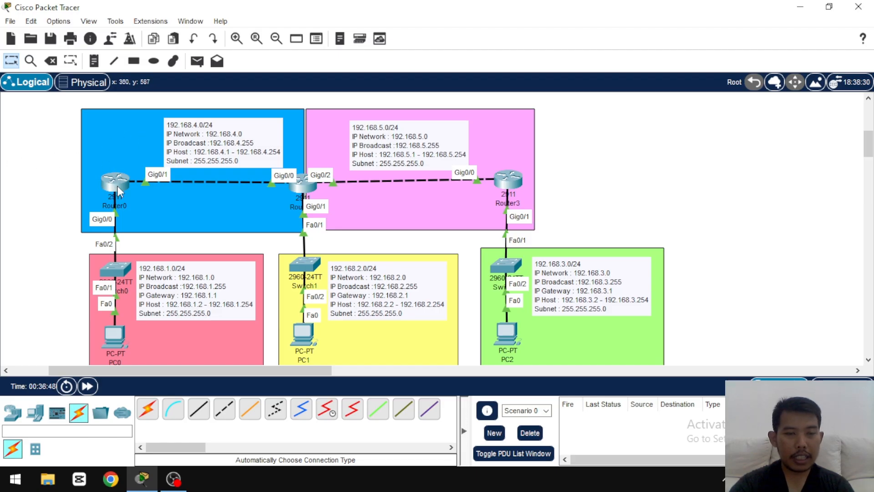
{"action": "mouse_move", "coordinate": [119, 191]}
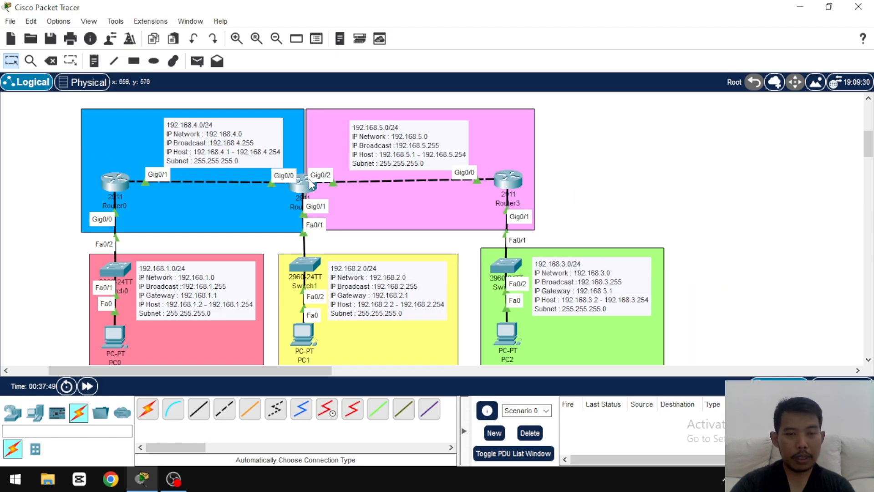
{"action": "mouse_move", "coordinate": [302, 191]}
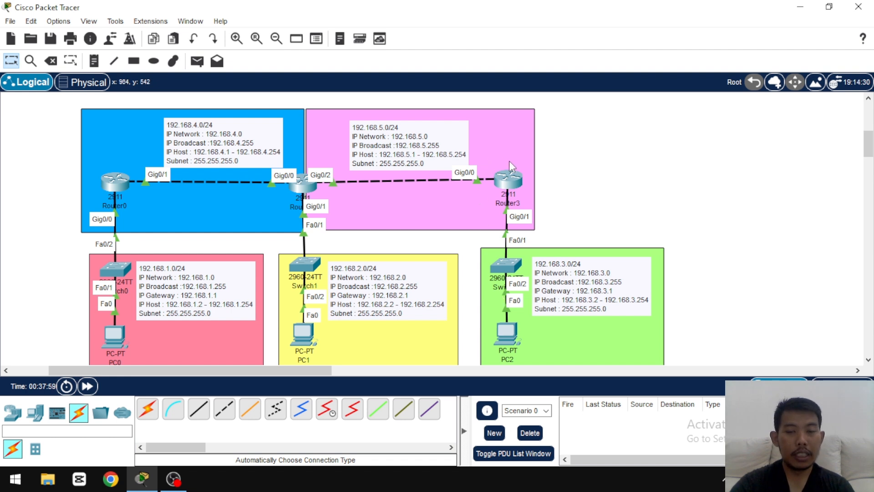
{"action": "mouse_move", "coordinate": [522, 188]}
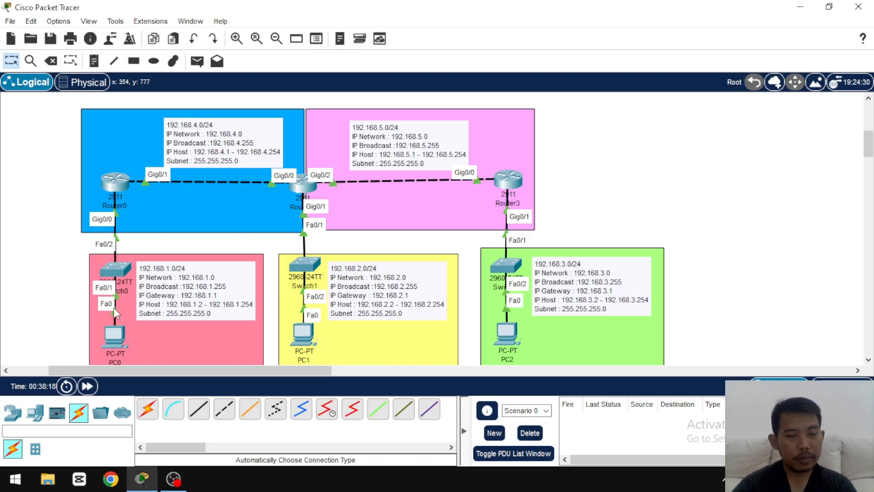
Step: Open Router0's command line and enter global configuration mode with en and conf t
{"action": "left_click", "coordinate": [118, 183]}
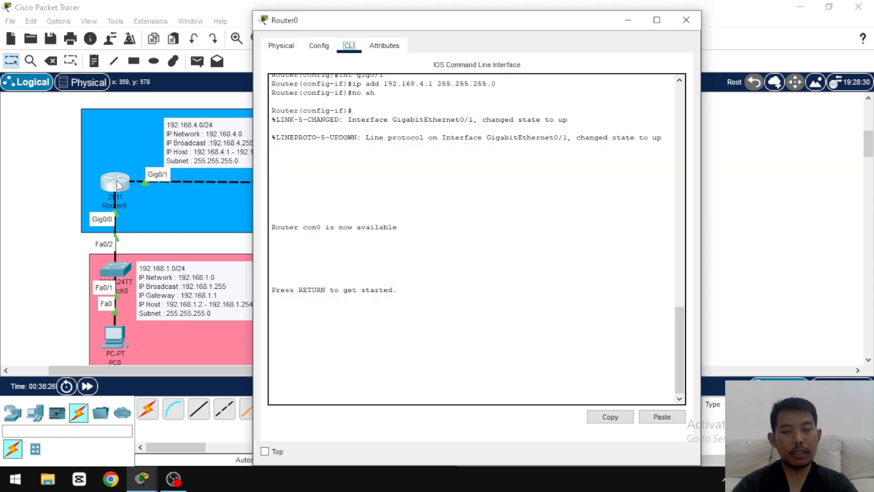
{"action": "left_click_drag", "start_coordinate": [428, 26], "coordinate": [558, 33]}
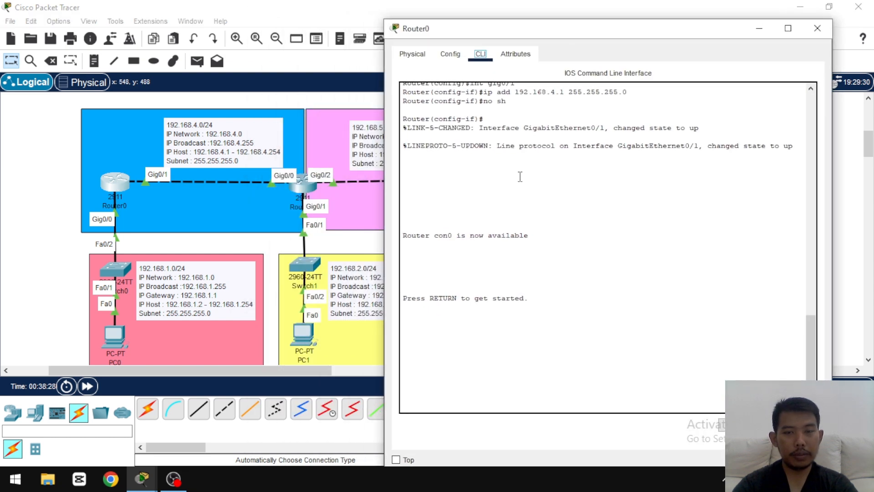
{"action": "key", "text": "Return"}
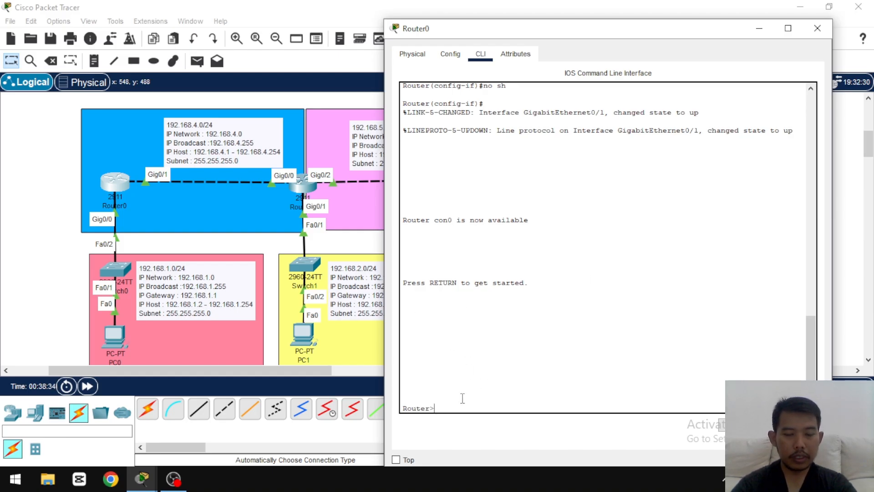
{"action": "type", "text": "en"}
{"action": "key", "text": "Return"}
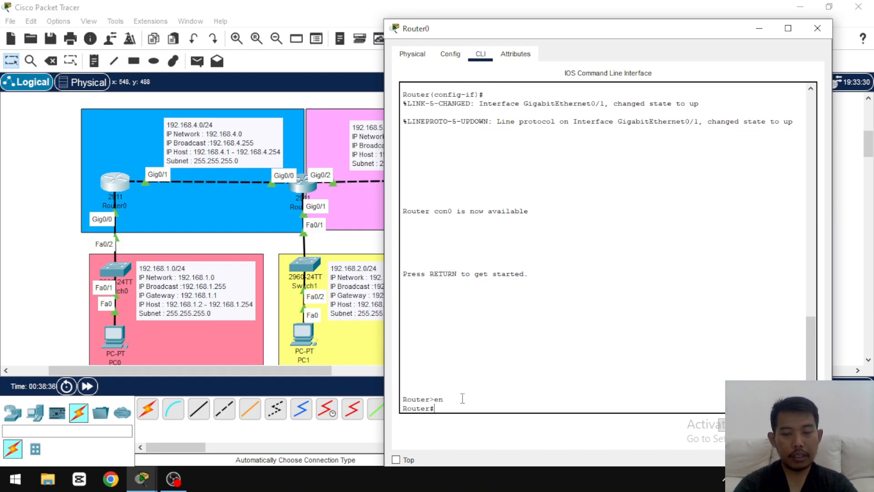
{"action": "type", "text": "conf"}
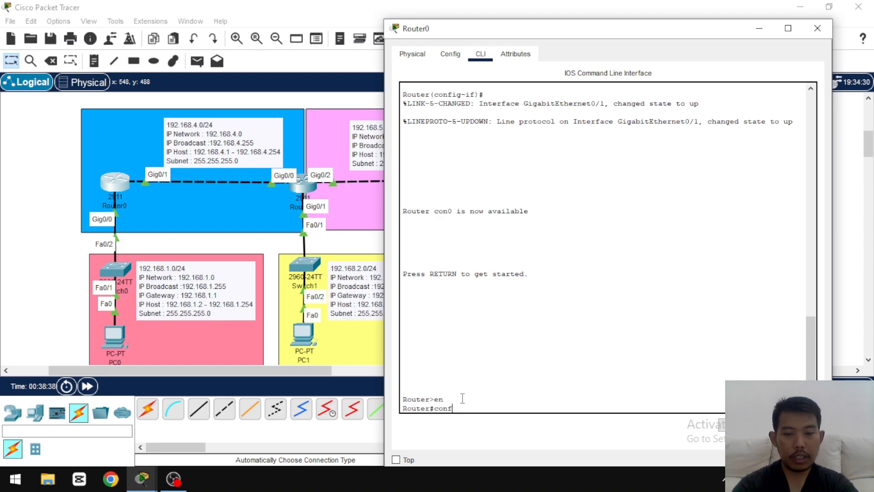
{"action": "type", "text": " t"}
{"action": "key", "text": "Return"}
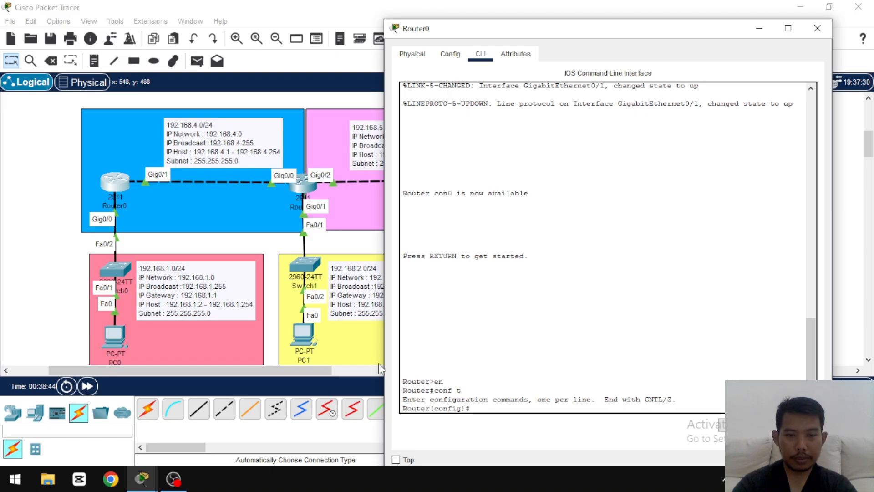
Step: Add a static route on Router0 to PC1's LAN with ip route 192.168.2.0 255.255.255.0 192.168.4.2
{"action": "left_click_drag", "start_coordinate": [385, 280], "coordinate": [462, 279]}
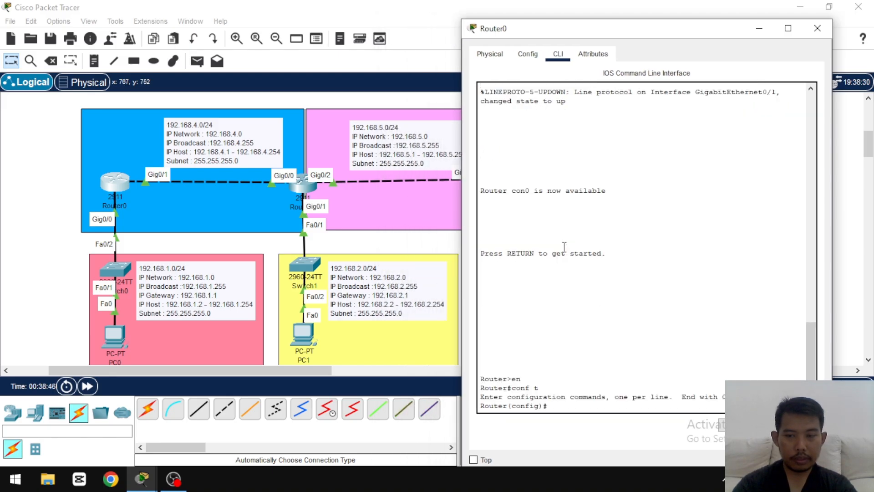
{"action": "left_click_drag", "start_coordinate": [605, 37], "coordinate": [605, 21]}
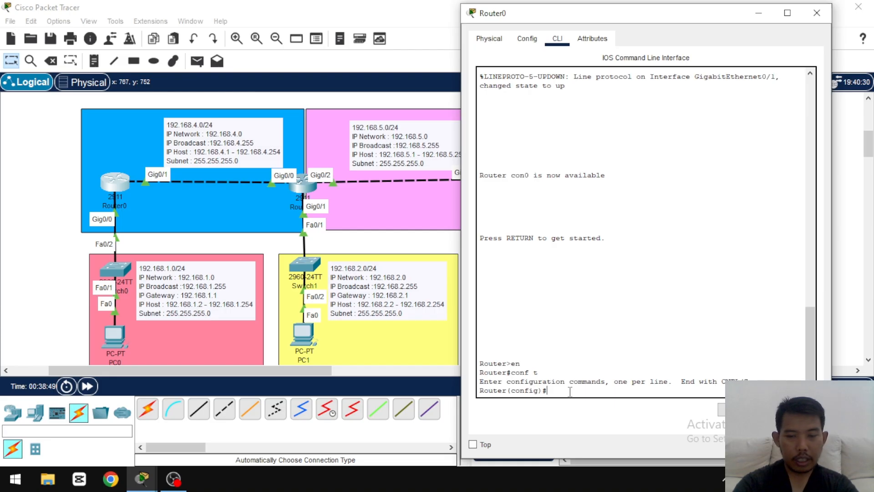
{"action": "type", "text": "ip "}
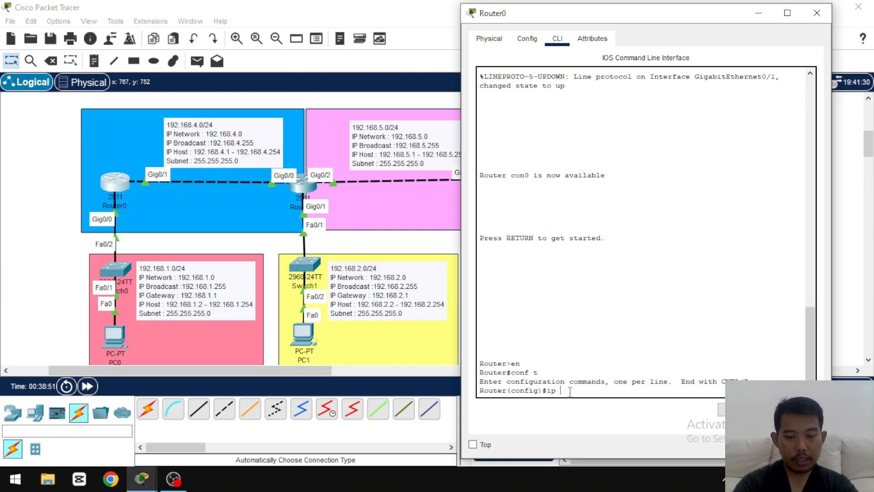
{"action": "type", "text": "route"}
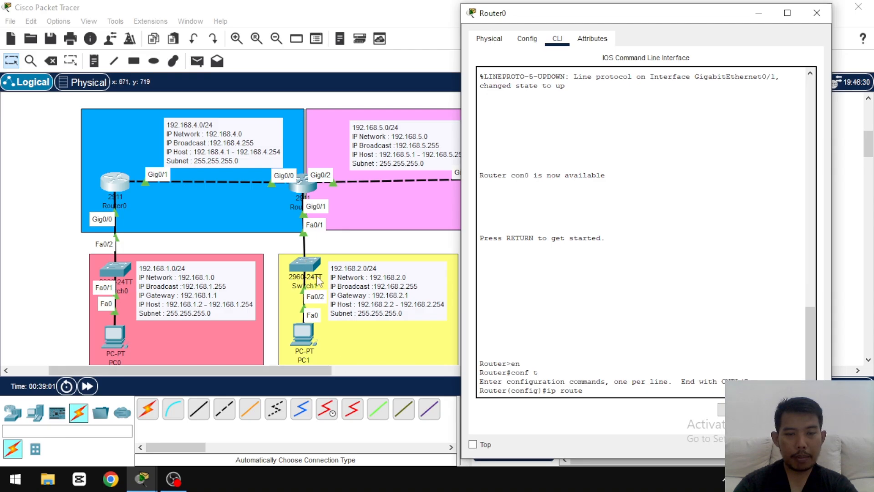
{"action": "type", "text": "192"}
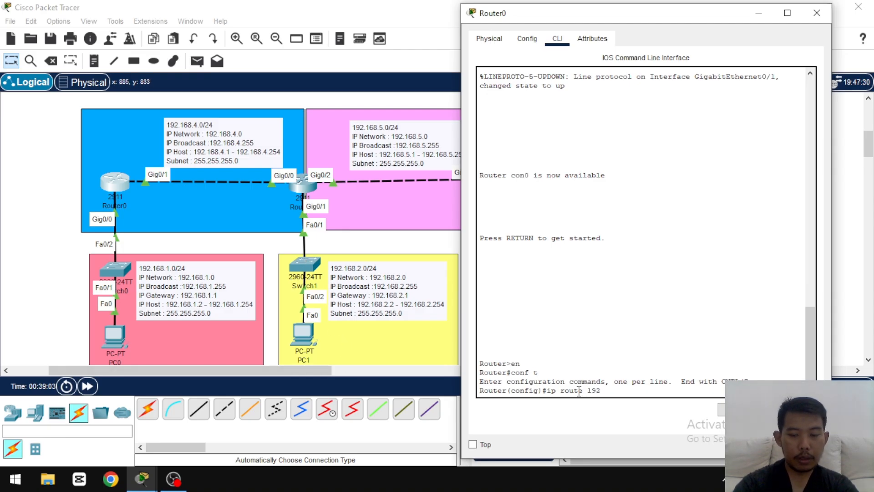
{"action": "type", "text": ".168.2.0"}
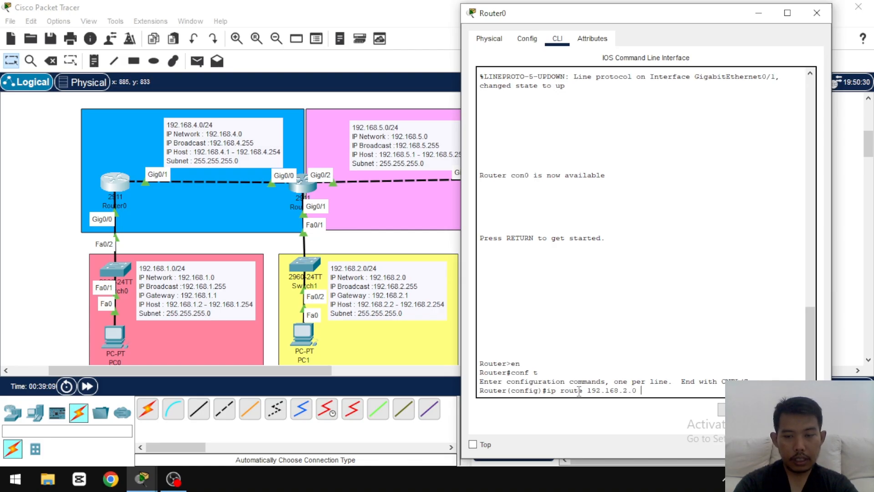
{"action": "type", "text": "255"}
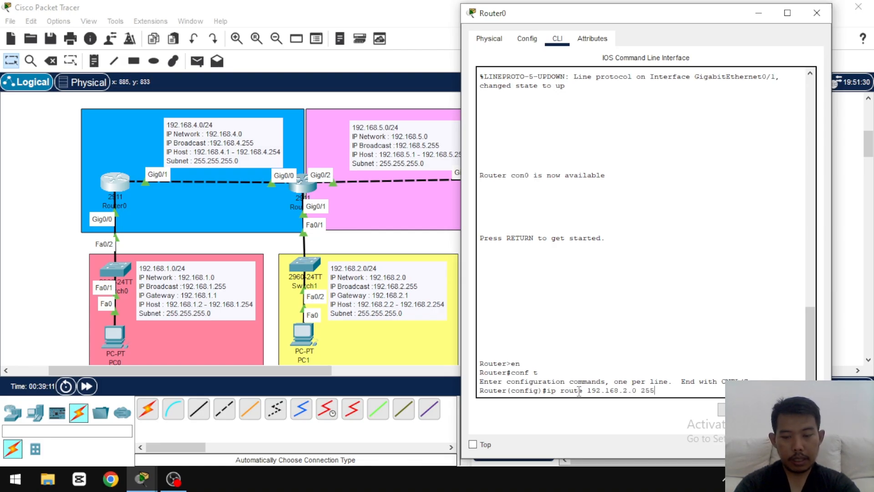
{"action": "type", "text": ".255.255.0 10"}
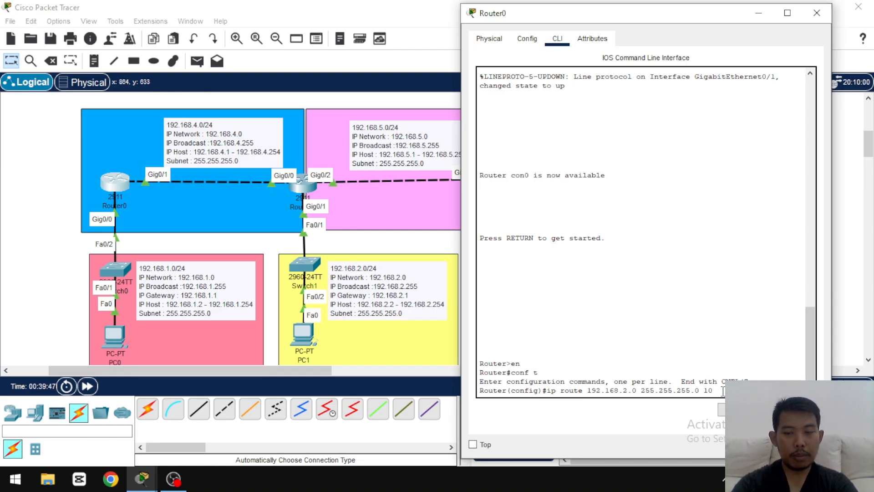
{"action": "key", "text": "BackSpace"}
{"action": "type", "text": "9"}
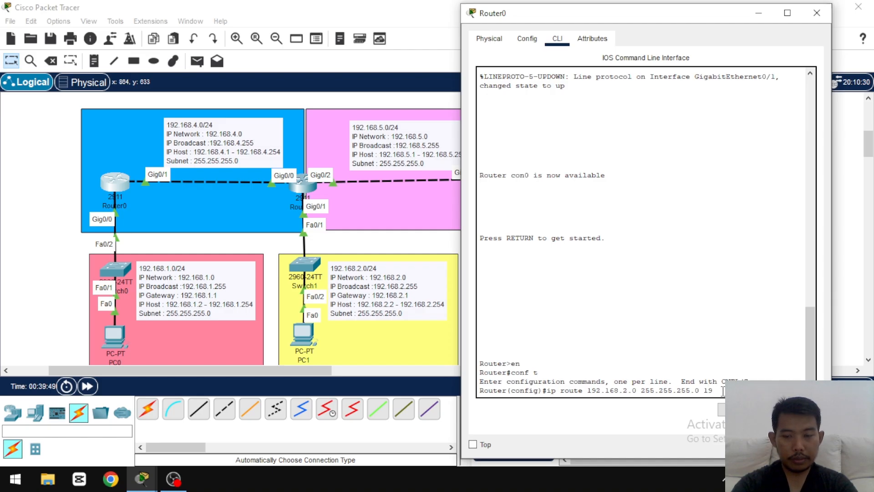
{"action": "type", "text": "2."}
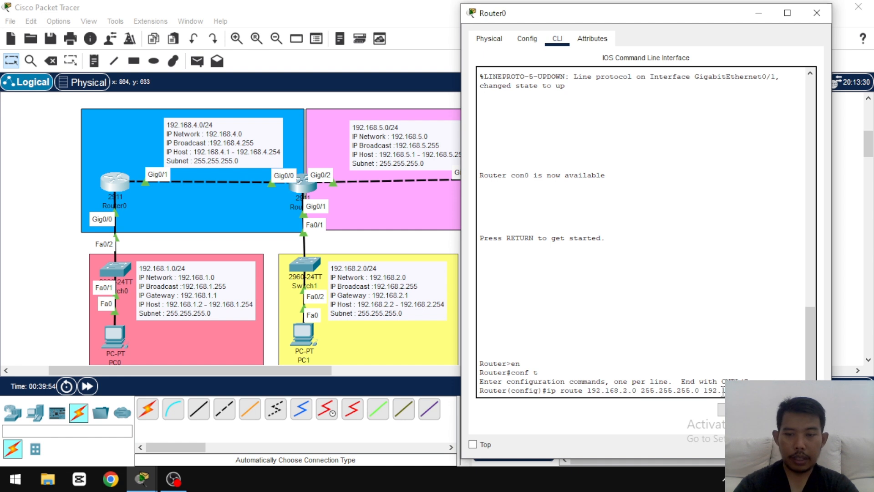
{"action": "type", "text": "1"}
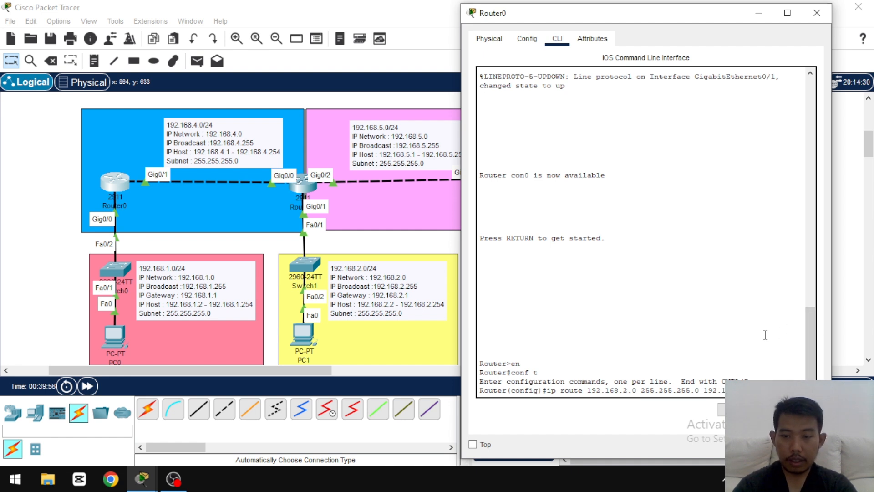
{"action": "key", "text": "Return"}
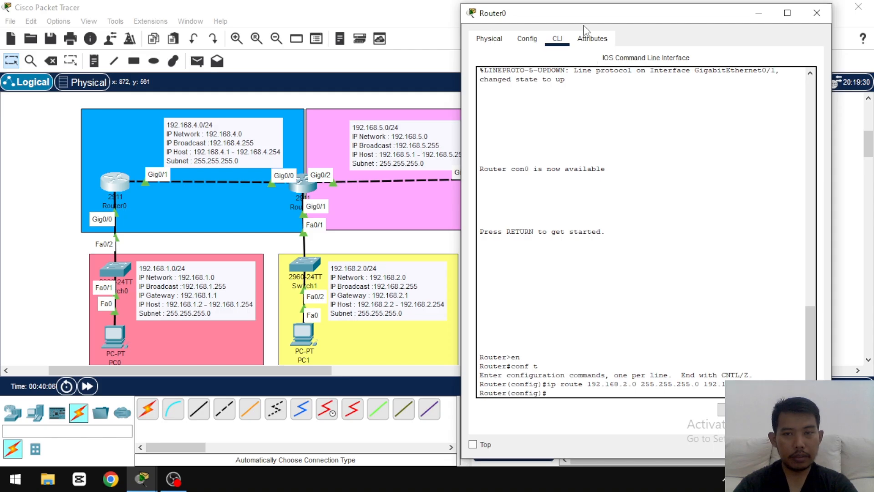
Step: Add a static route on Router0 to the Router1–Router3 link network with ip route 192.168.5.0 255.255.255.0 192.168.4.2
{"action": "left_click_drag", "start_coordinate": [586, 22], "coordinate": [624, 20]}
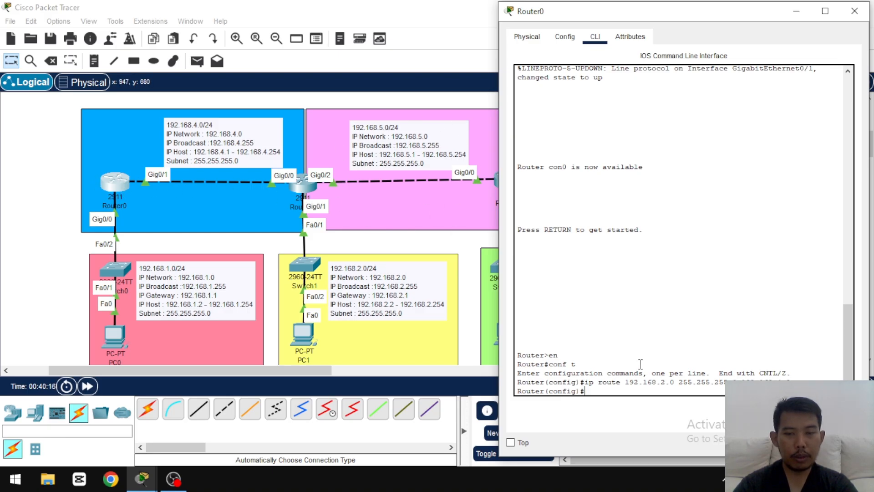
{"action": "type", "text": "ip"}
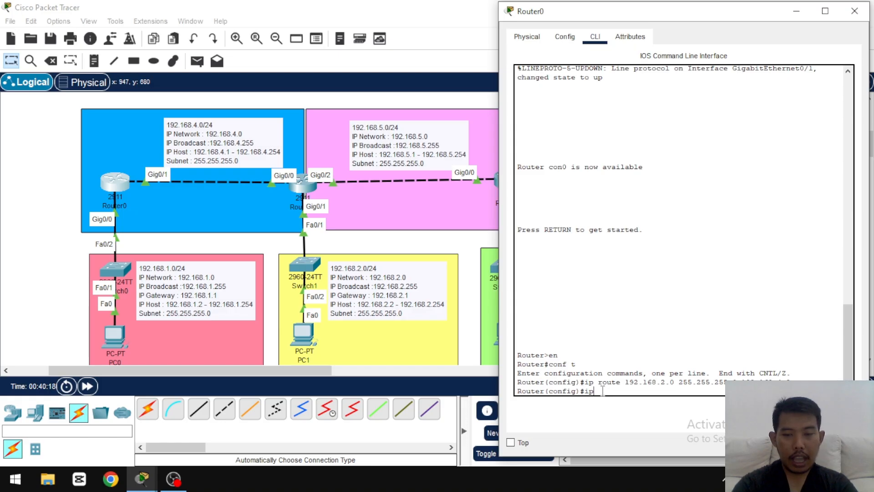
{"action": "type", "text": " route"}
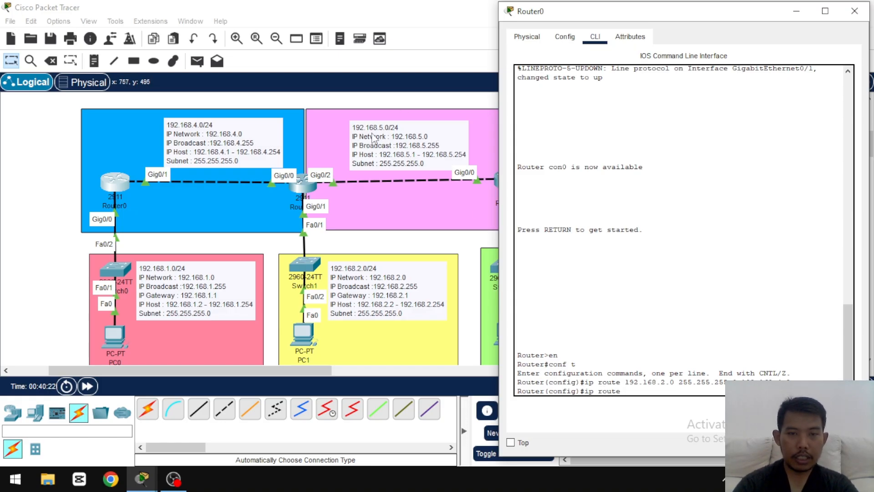
{"action": "type", "text": " 19"}
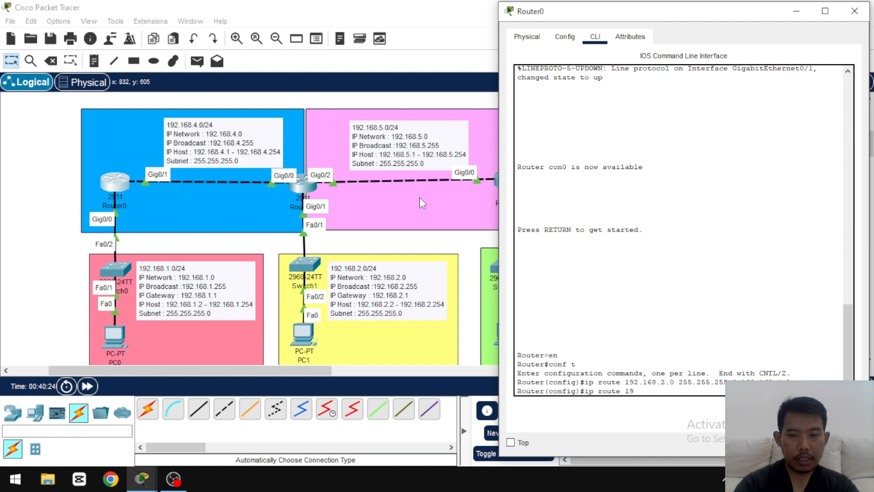
{"action": "type", "text": "2.168"}
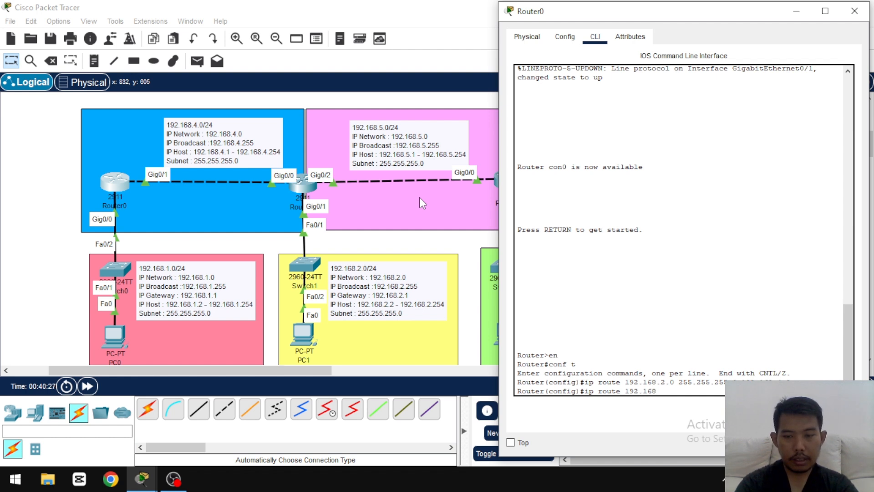
{"action": "type", "text": ".5.0"}
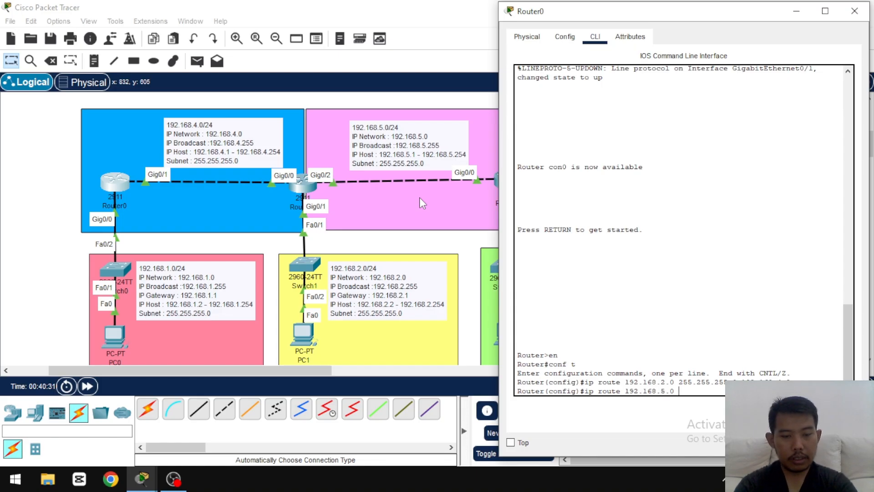
{"action": "type", "text": " 255"}
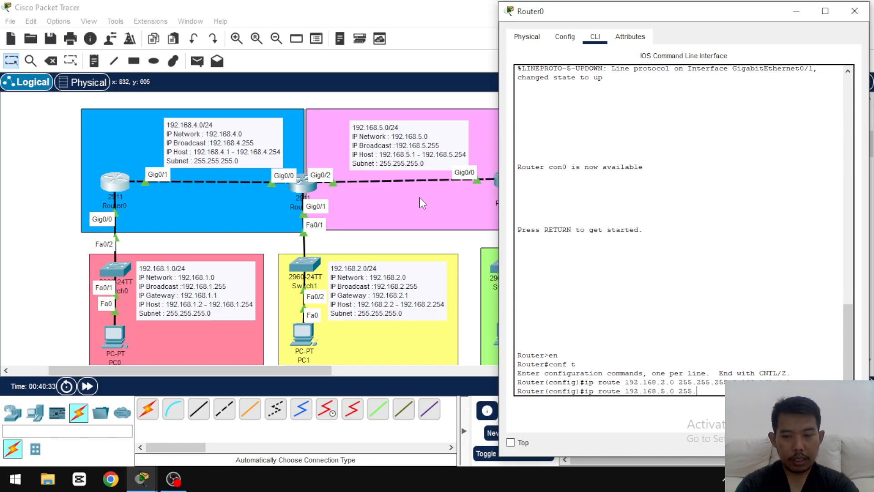
{"action": "type", "text": ".255.255"}
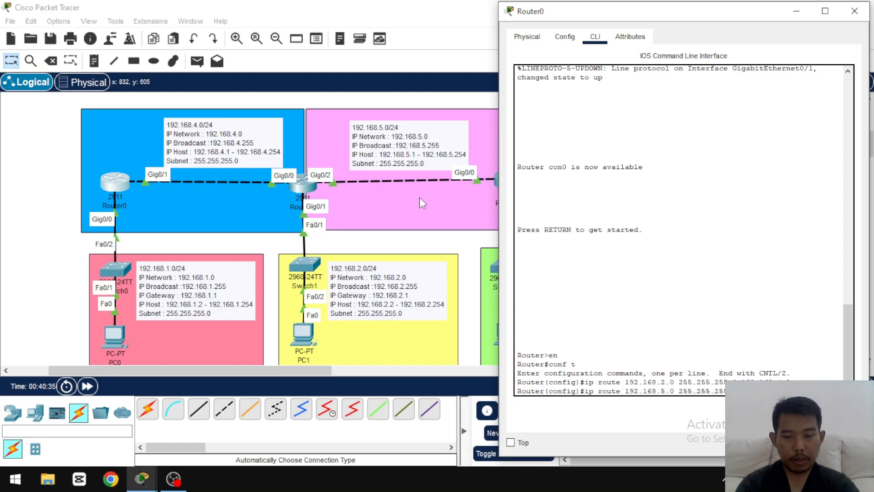
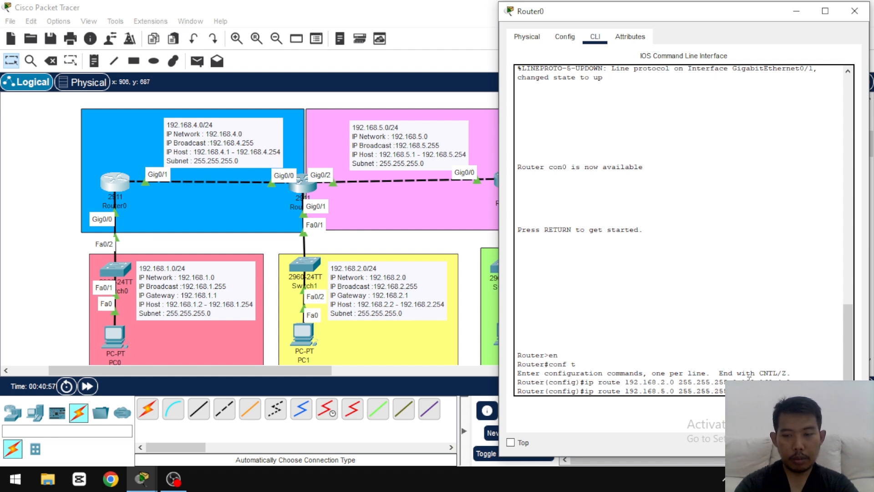
{"action": "key", "text": "Return"}
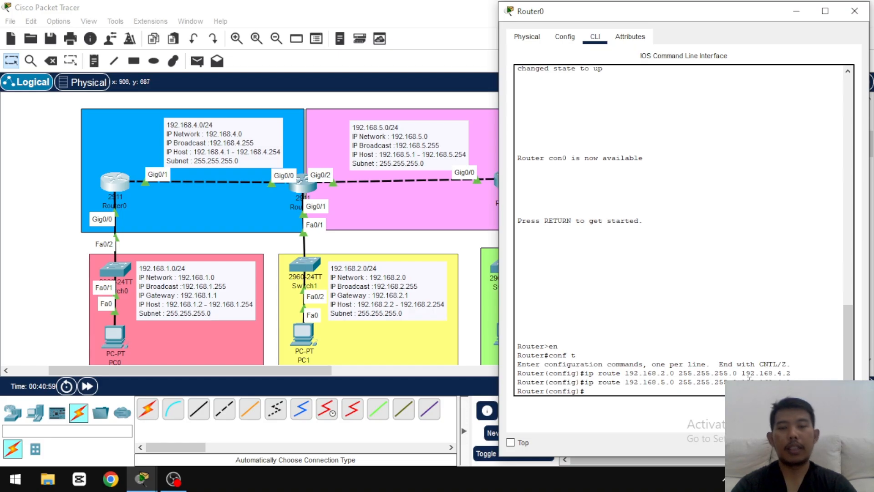
{"action": "left_click_drag", "start_coordinate": [706, 20], "coordinate": [211, 28]}
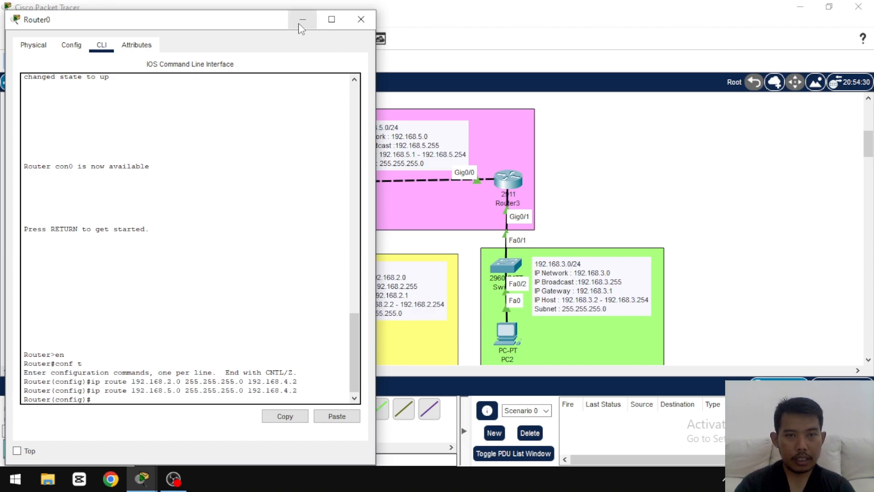
Step: Add a static route on Router0 to PC2's LAN with ip route 192.168.3.0 255.255.255.0 192.168.5.2, and close Router0's window
{"action": "left_click_drag", "start_coordinate": [270, 30], "coordinate": [806, 20]}
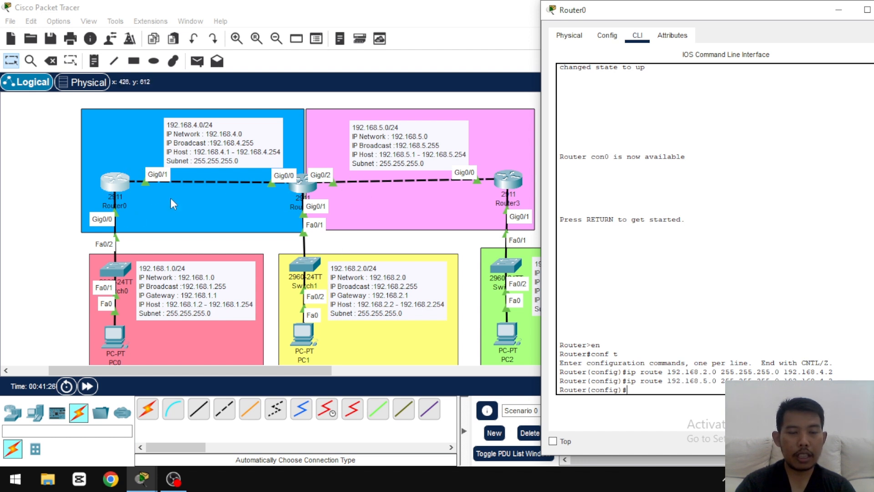
{"action": "left_click_drag", "start_coordinate": [731, 22], "coordinate": [242, 22]}
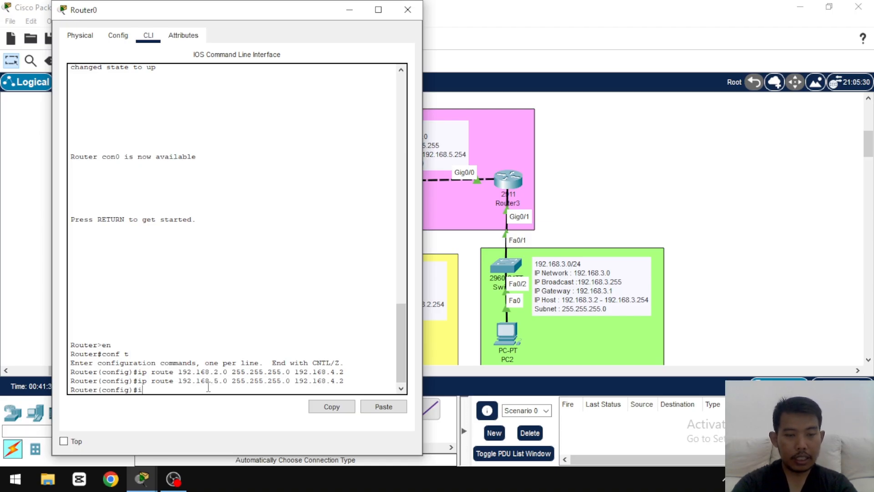
{"action": "type", "text": "ute"}
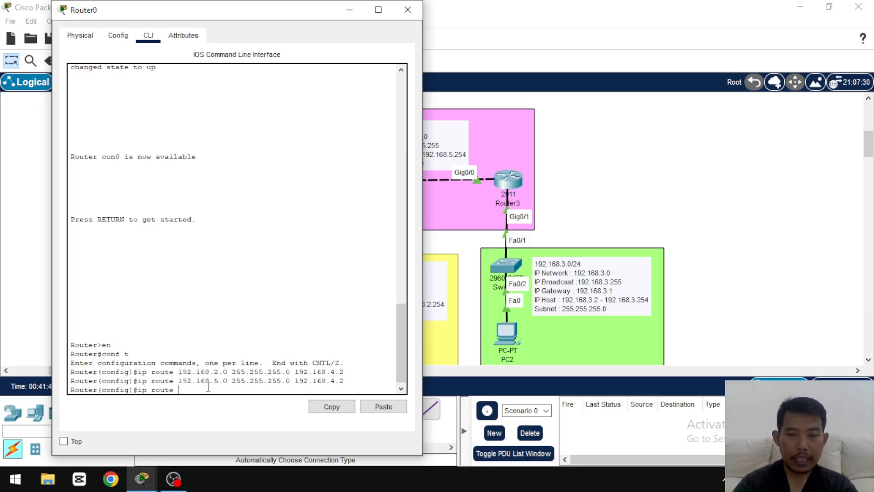
{"action": "type", "text": " 192"}
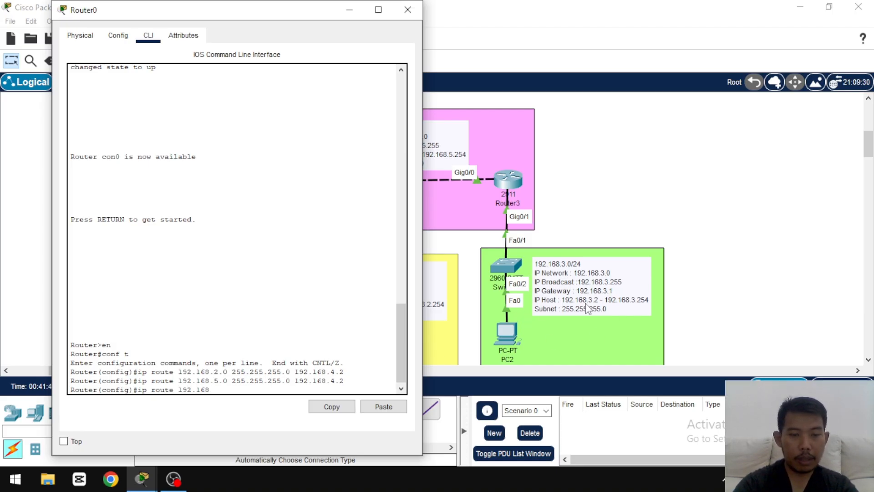
{"action": "type", "text": ".168."}
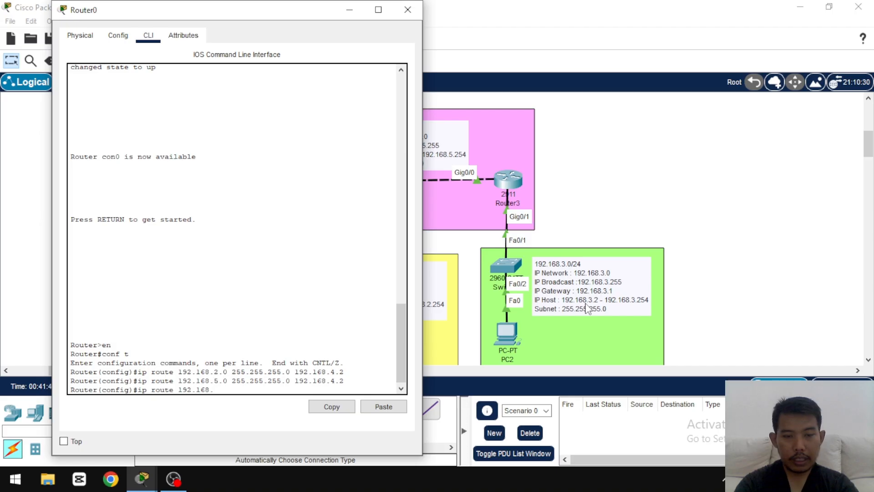
{"action": "type", "text": "3.0"}
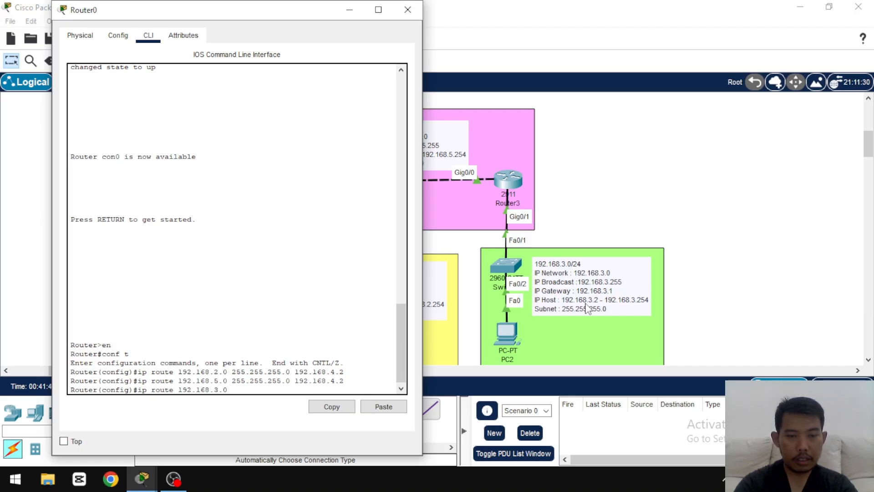
{"action": "type", "text": " 255"}
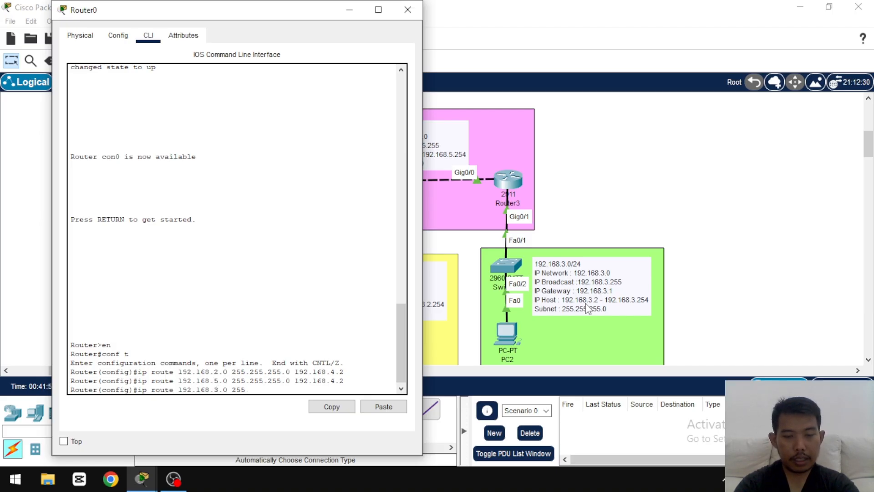
{"action": "type", "text": ".255.255.0"}
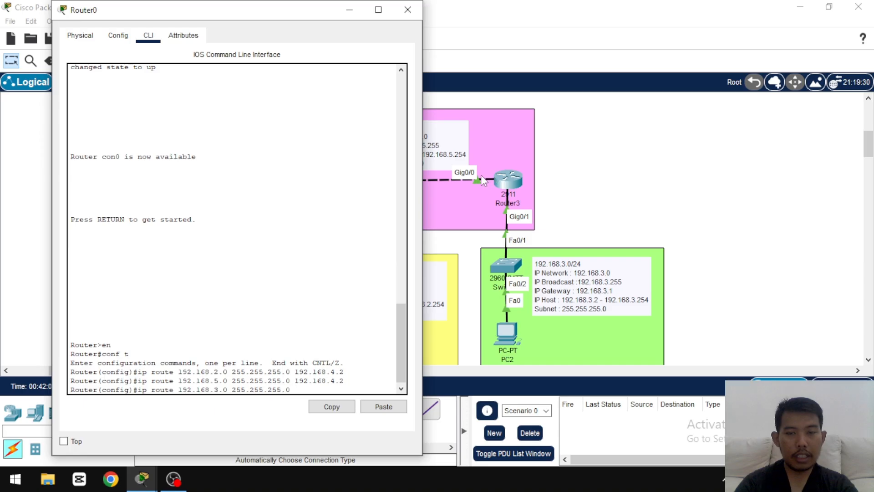
{"action": "mouse_move", "coordinate": [325, 14]}
{"action": "left_mouse_down"}
{"action": "mouse_move", "coordinate": [249, 45]}
{"action": "mouse_move", "coordinate": [328, 16]}
{"action": "left_mouse_up"}
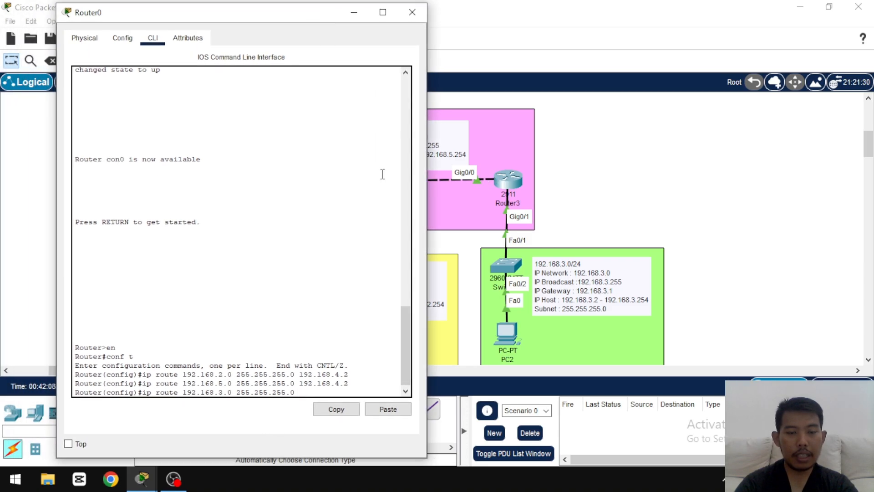
{"action": "type", "text": "92"}
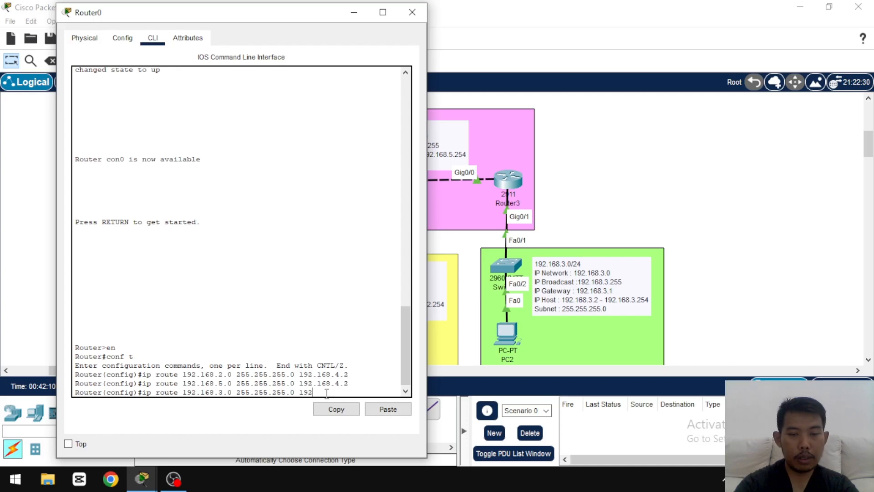
{"action": "type", "text": ".168"}
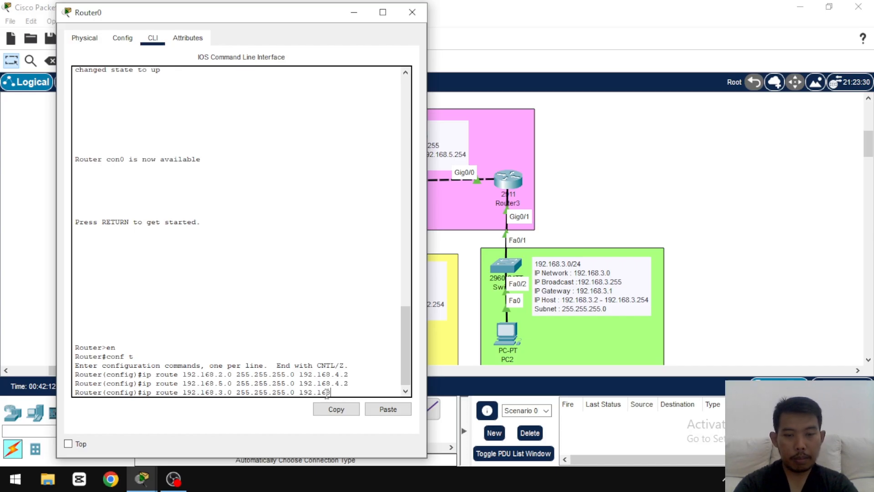
{"action": "type", "text": ".5."}
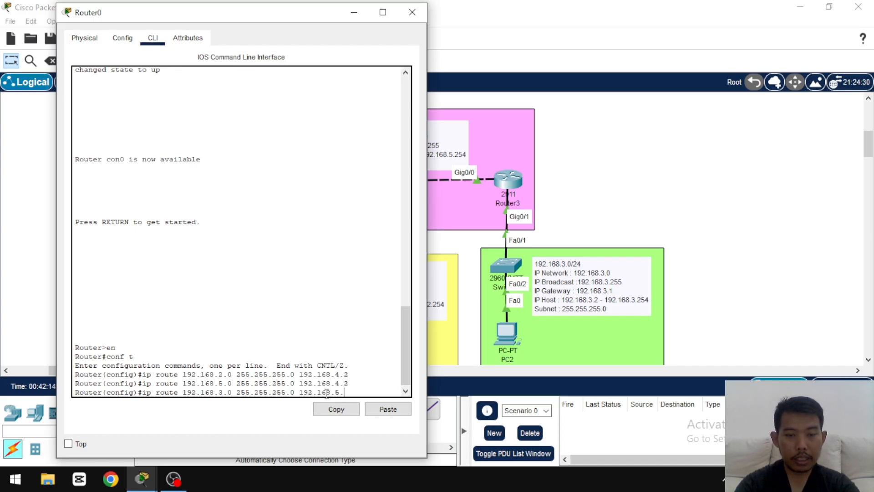
{"action": "type", "text": "2"}
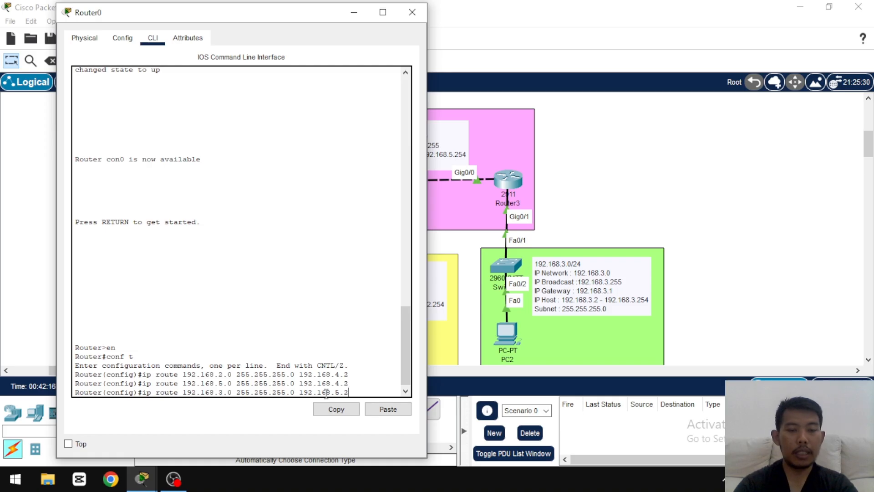
{"action": "key", "text": "Return"}
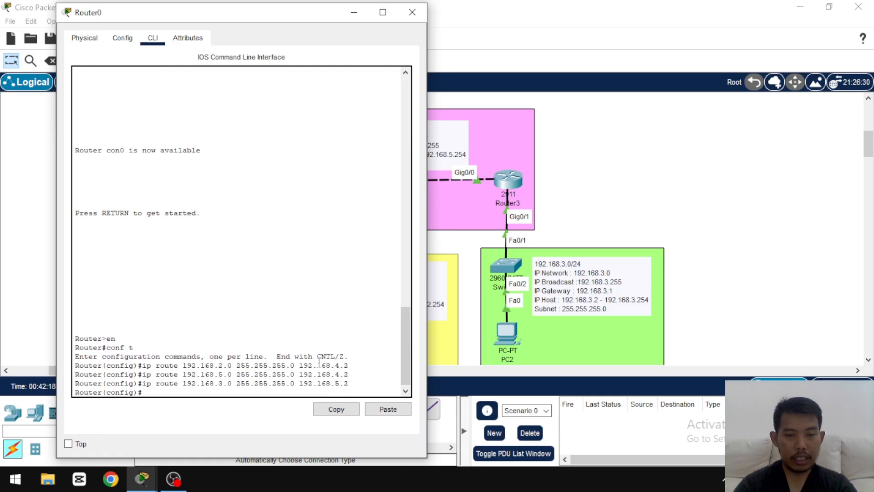
{"action": "left_click", "coordinate": [411, 12]}
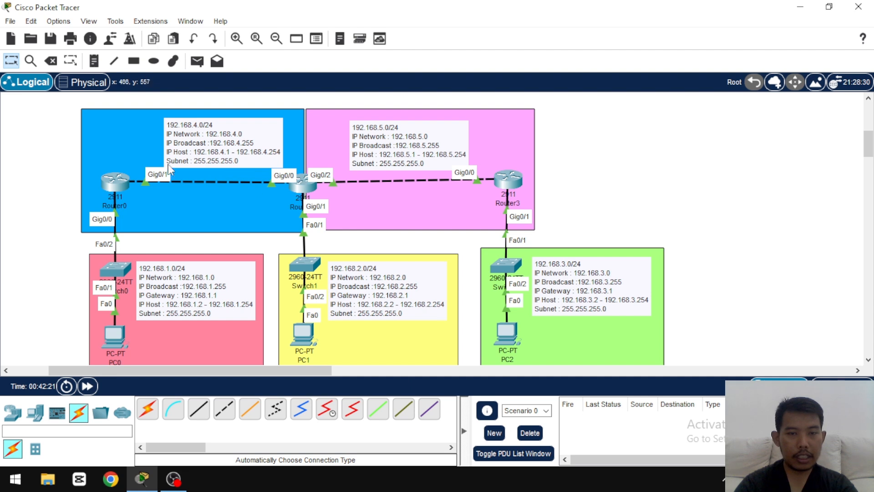
Step: Open Router1's command line and exit from interface configuration back to the user prompt using ex
{"action": "left_click", "coordinate": [306, 187]}
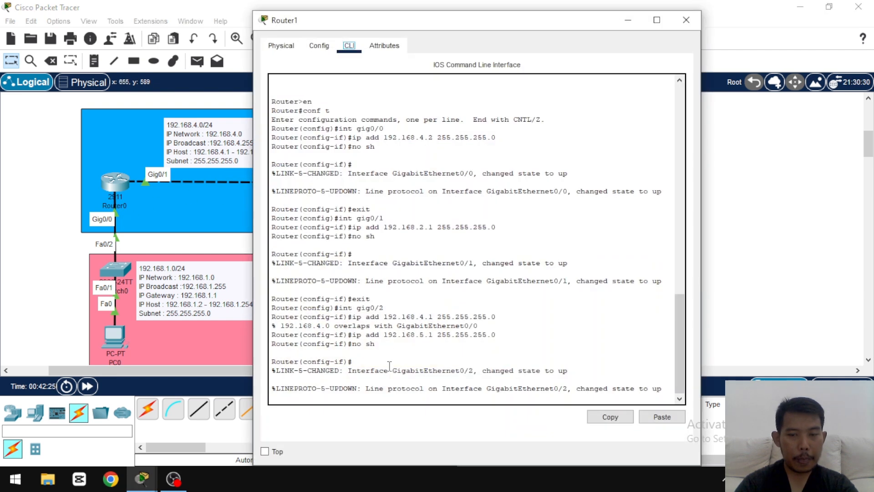
{"action": "left_click_drag", "start_coordinate": [389, 366], "coordinate": [388, 367]}
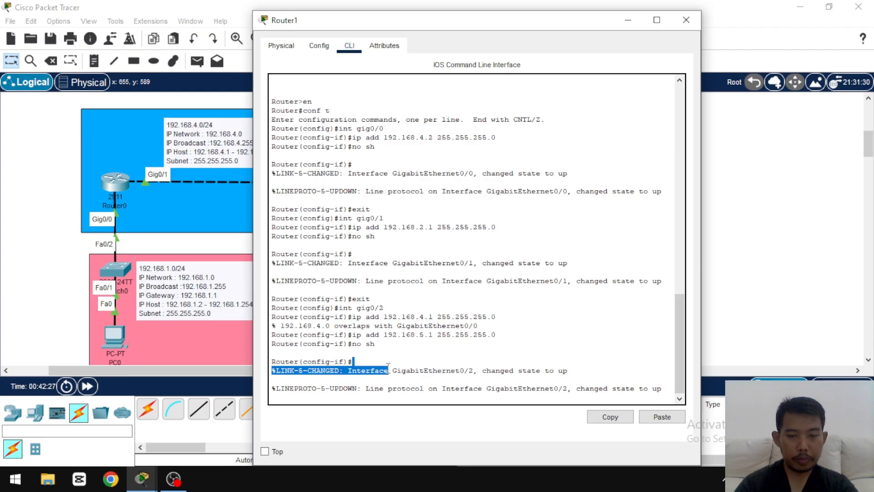
{"action": "key", "text": "Return"}
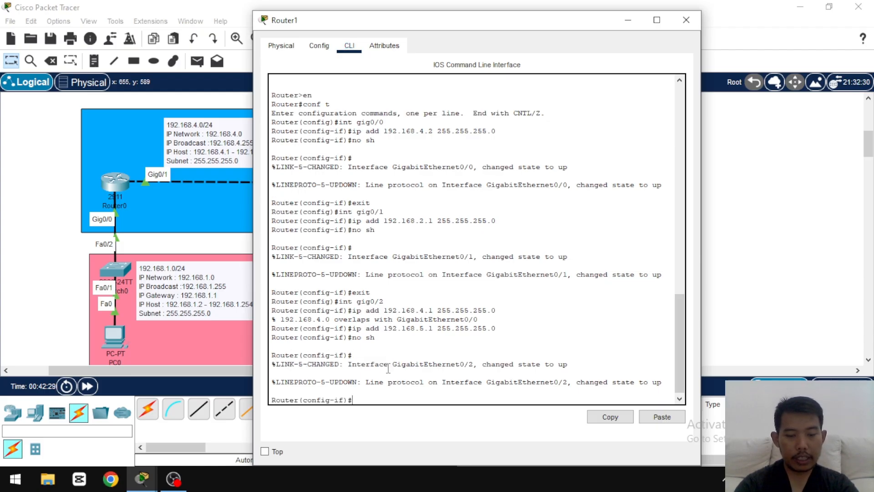
{"action": "type", "text": "ex"}
{"action": "key", "text": "Return"}
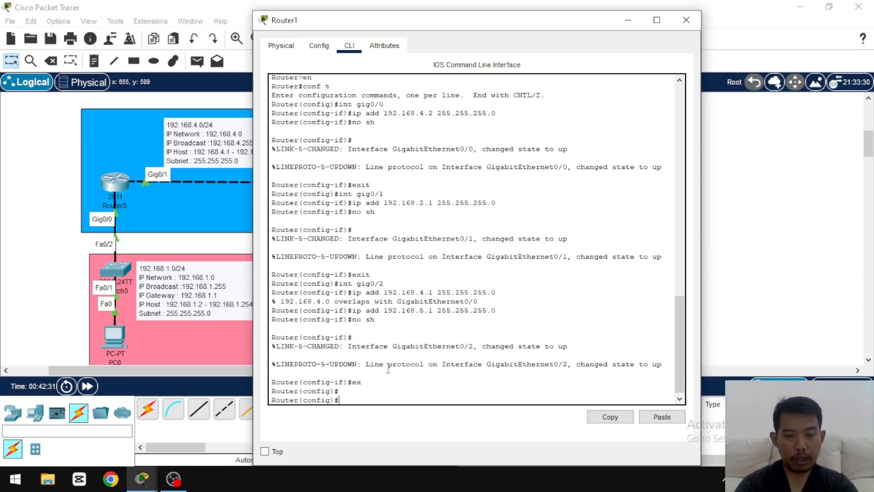
{"action": "type", "text": "ex"}
{"action": "key", "text": "Return"}
{"action": "type", "text": "ex"}
{"action": "key", "text": "Return"}
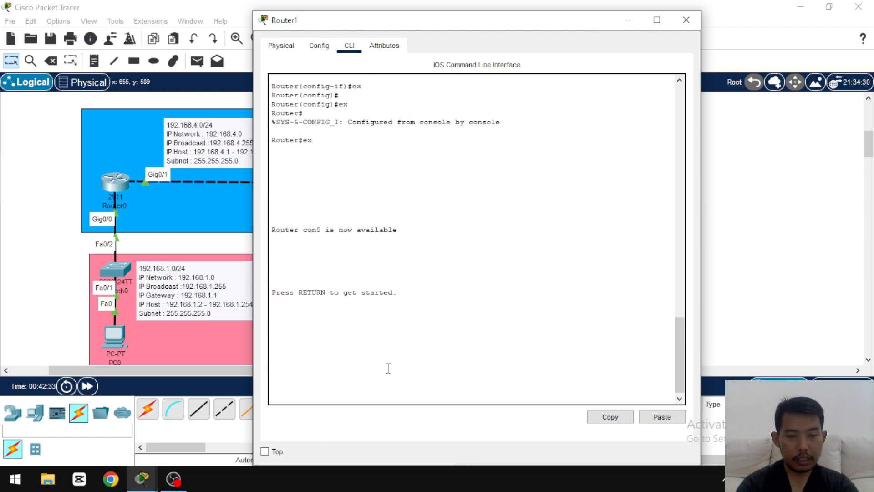
{"action": "key", "text": "Return"}
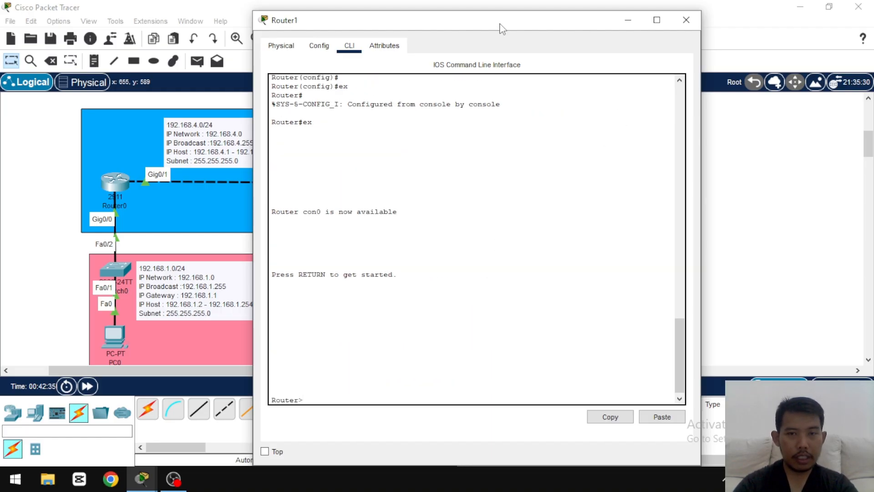
Step: Enter global configuration mode on Router1 with en and conf t, keeping the topology in view
{"action": "left_click_drag", "start_coordinate": [498, 22], "coordinate": [641, 16]}
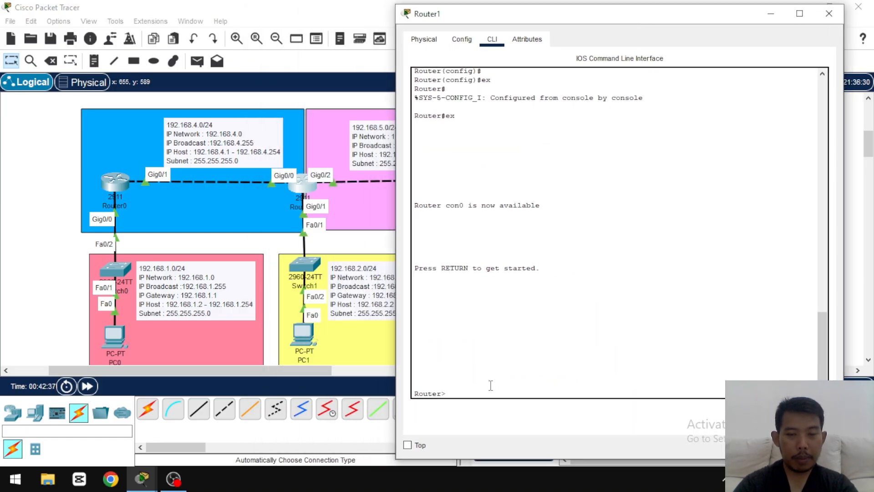
{"action": "type", "text": "en"}
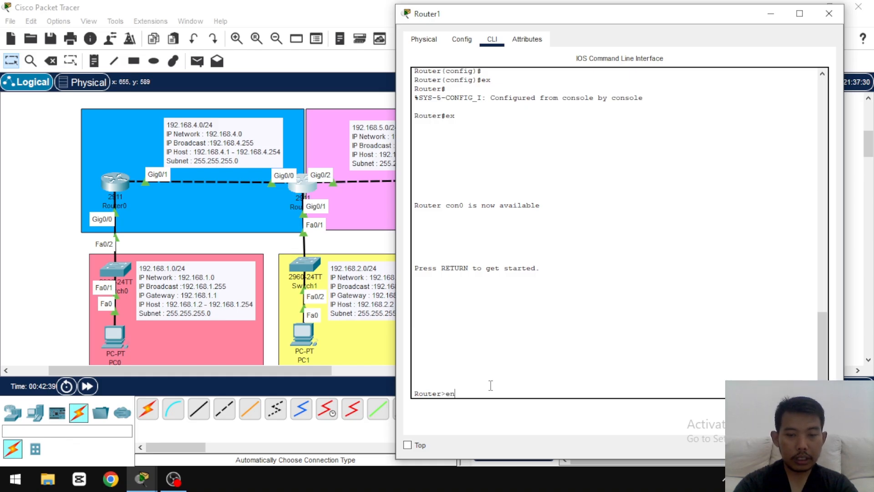
{"action": "key", "text": "Return"}
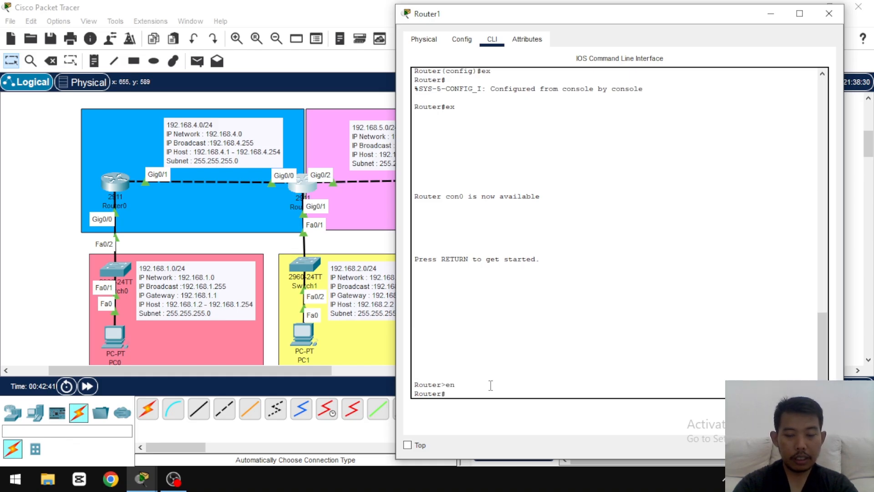
{"action": "type", "text": "conf t"}
{"action": "key", "text": "Return"}
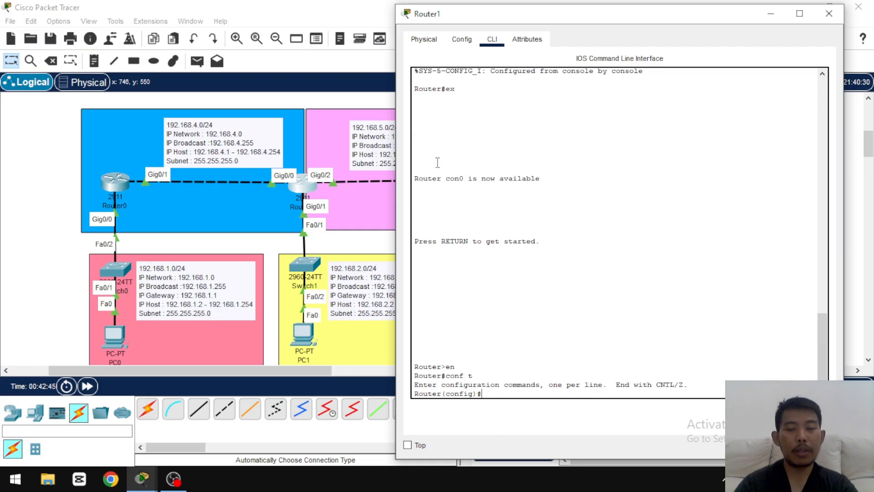
Step: Add a static route on Router1 to PC0's LAN with ip route 192.168.1.0 255.255.255.0 192.168.4.1
{"action": "left_click", "coordinate": [771, 14]}
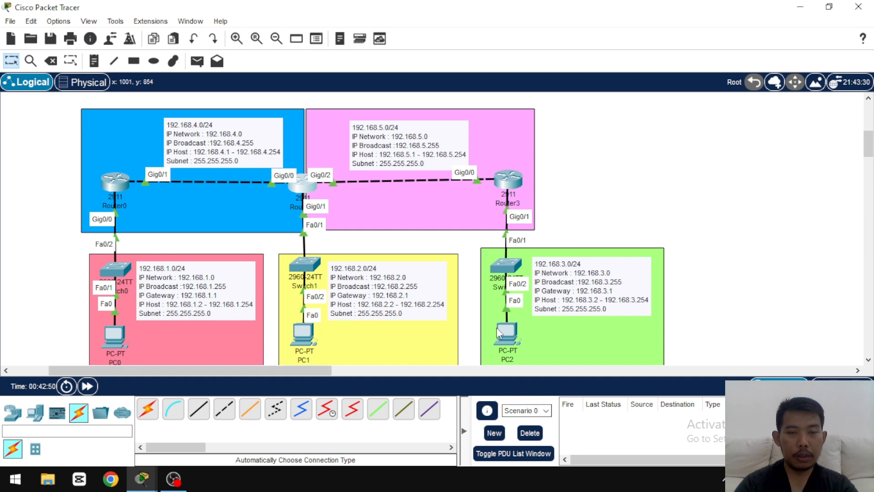
{"action": "left_click", "coordinate": [305, 183]}
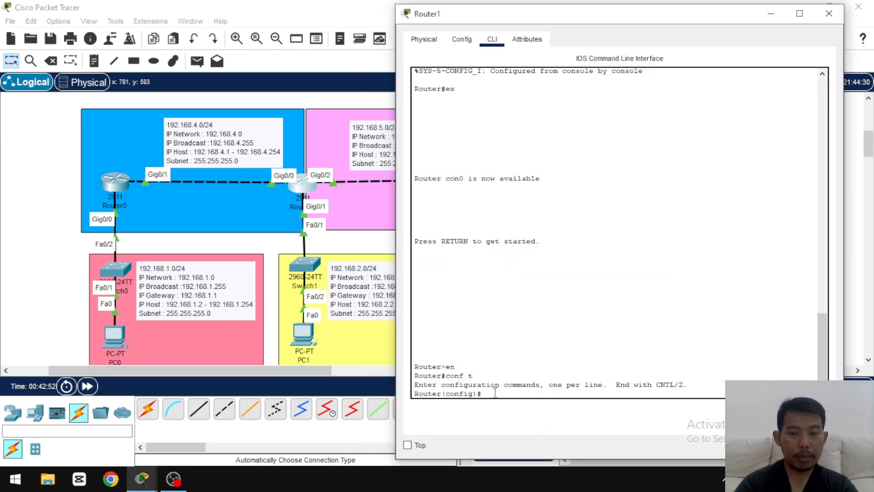
{"action": "type", "text": "ip "}
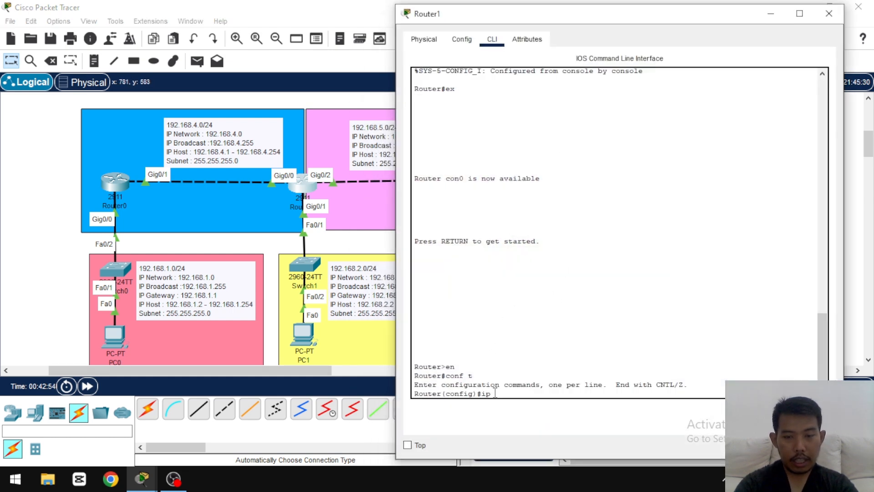
{"action": "type", "text": "route"}
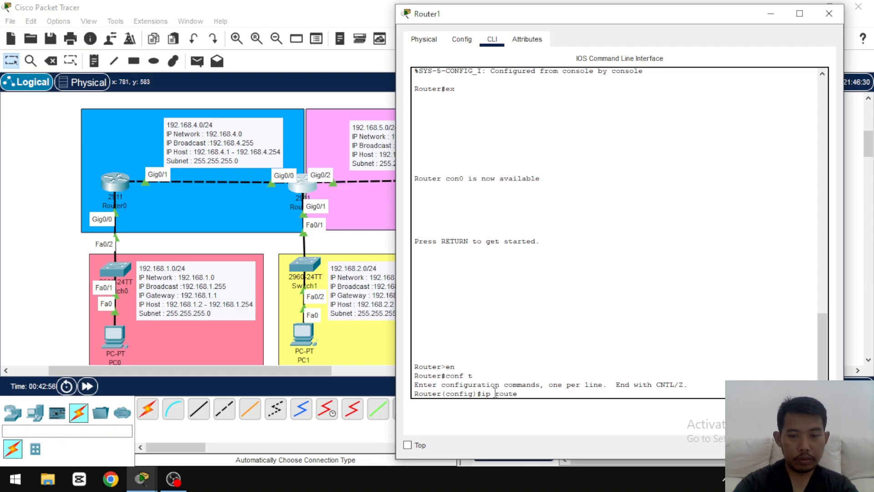
{"action": "type", "text": " 192.168.1"}
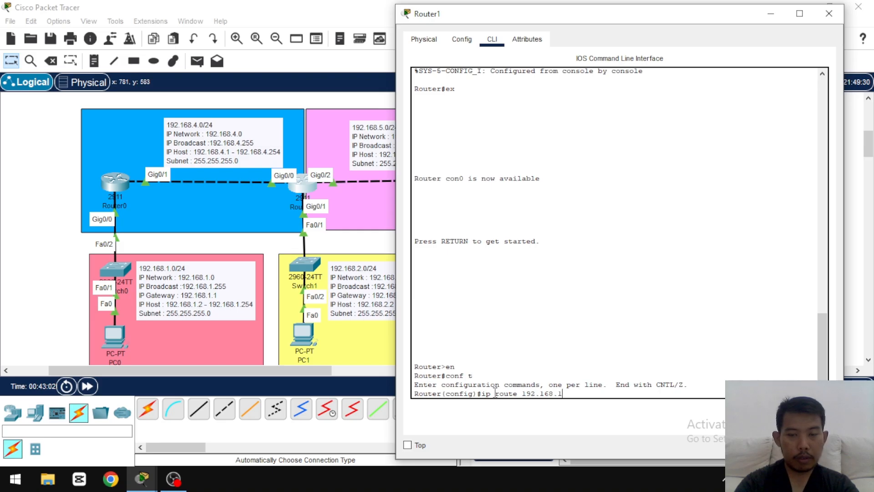
{"action": "type", "text": ".0 2"}
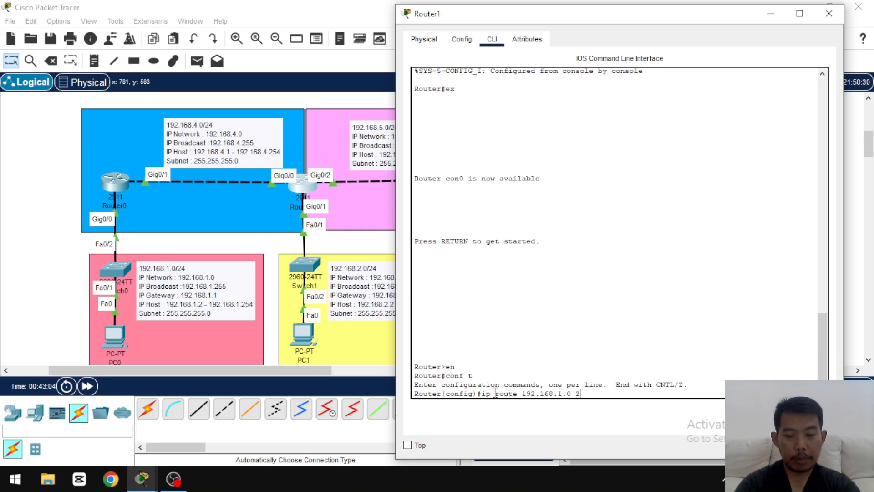
{"action": "type", "text": "55.255.255.0"}
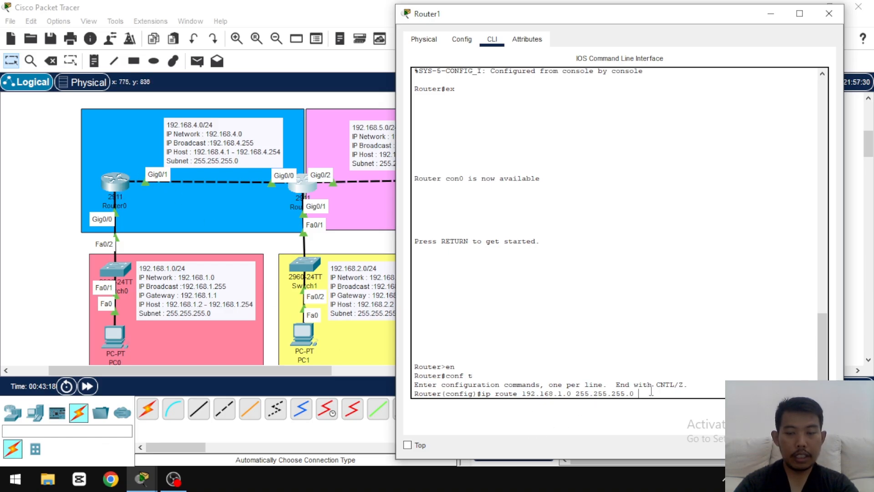
{"action": "type", "text": "192"}
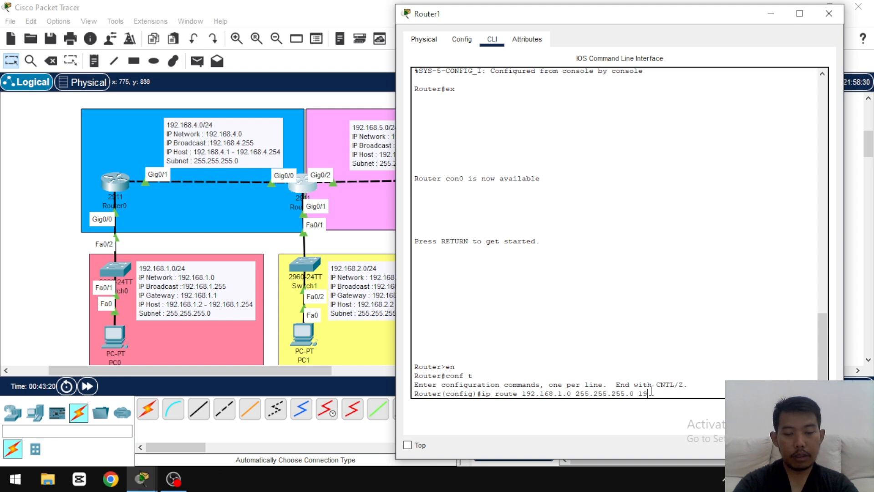
{"action": "type", "text": ".168"}
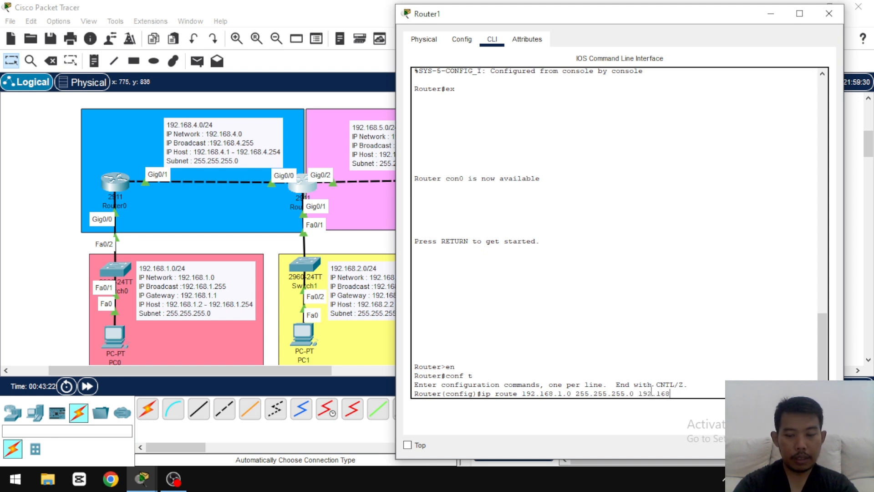
{"action": "type", "text": ".4.1"}
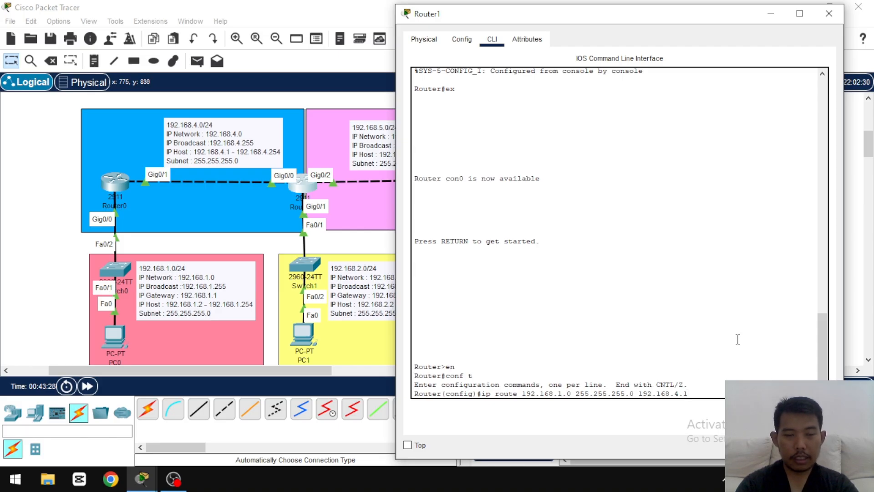
{"action": "key", "text": "Return"}
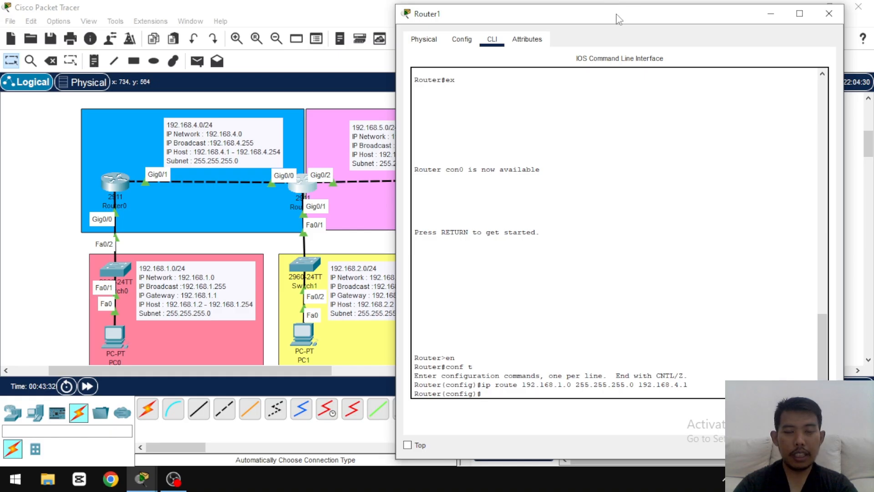
Step: Add a static route on Router1 to PC2's LAN with ip route 192.168.3.0 255.255.255.0 192.168.5.2, and close Router1's window
{"action": "left_click_drag", "start_coordinate": [622, 23], "coordinate": [219, 26]}
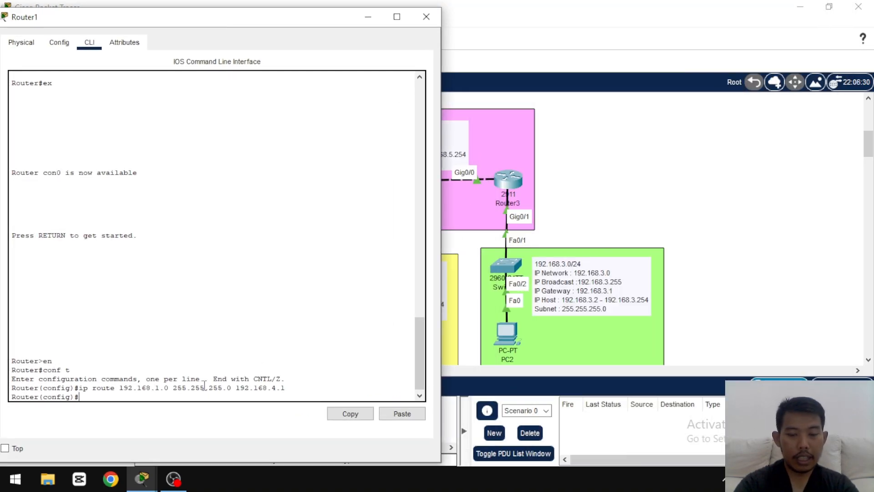
{"action": "type", "text": "route"}
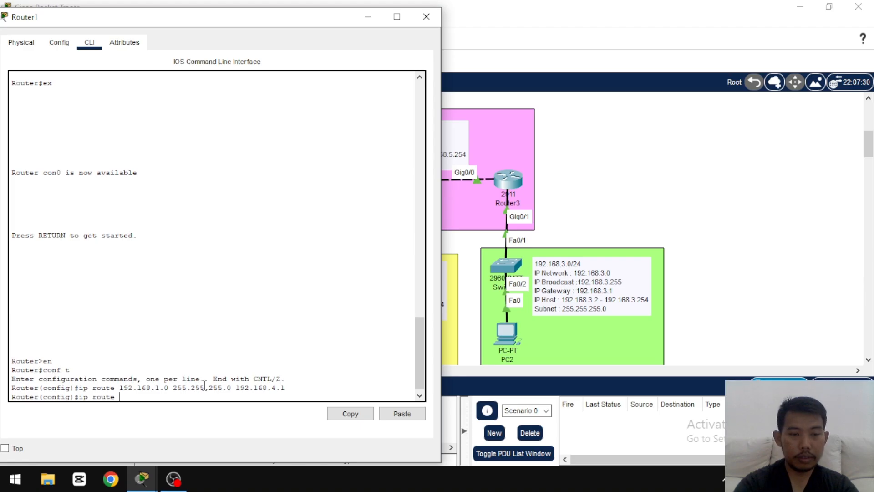
{"action": "type", "text": " 192.168."}
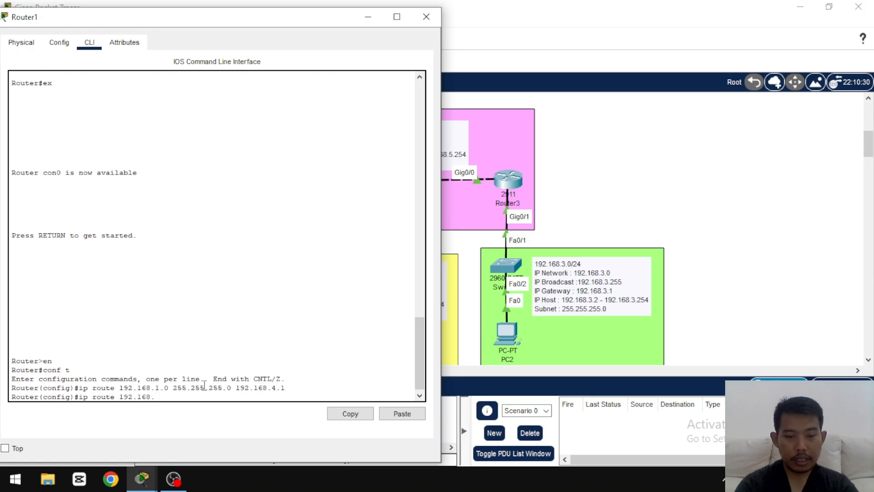
{"action": "type", "text": "3.0 2"}
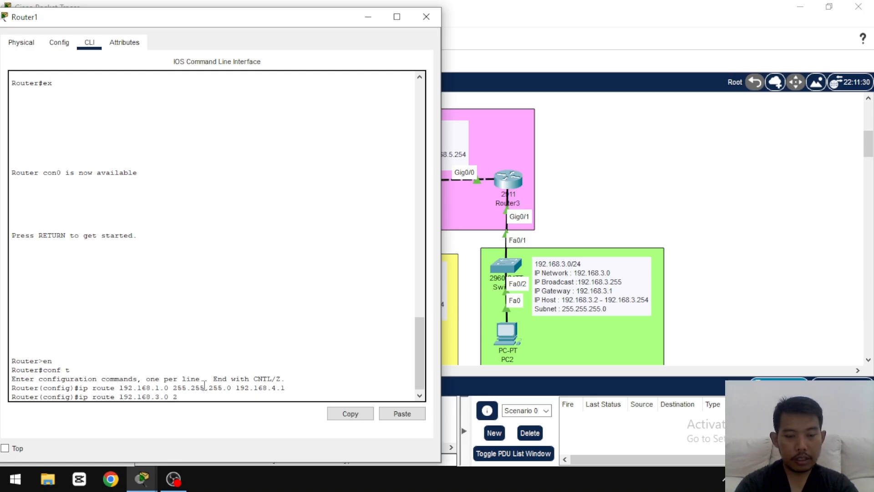
{"action": "type", "text": "55.255."}
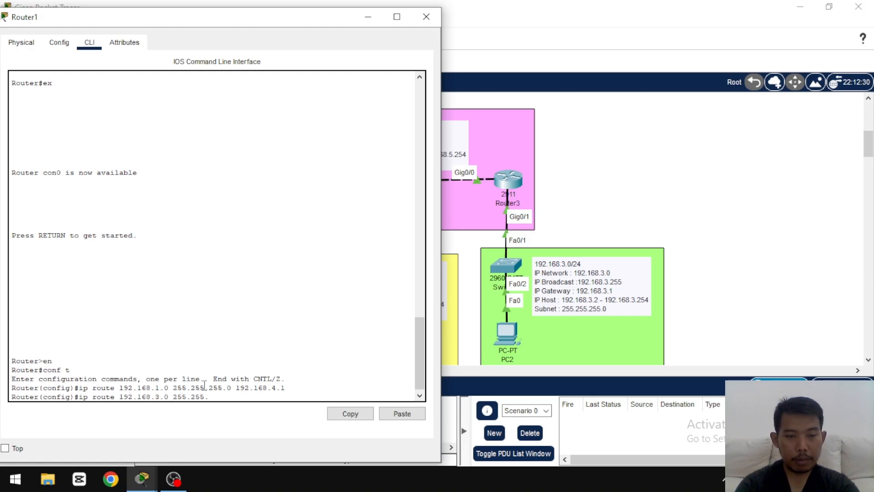
{"action": "type", "text": "255.0"}
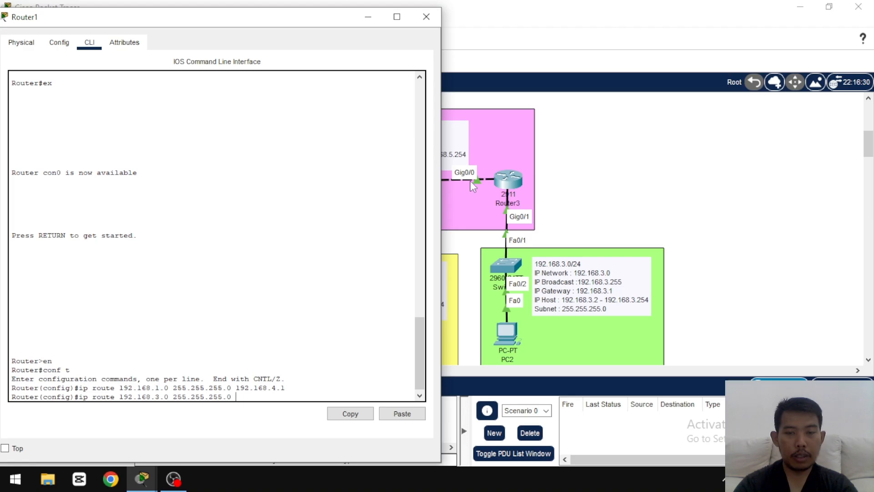
{"action": "left_click_drag", "start_coordinate": [329, 22], "coordinate": [425, 33]}
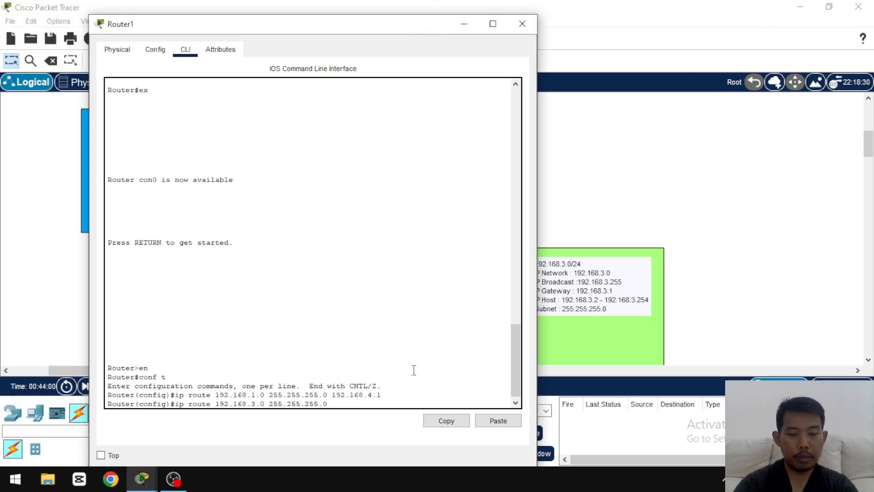
{"action": "type", "text": "192.168.5.2"}
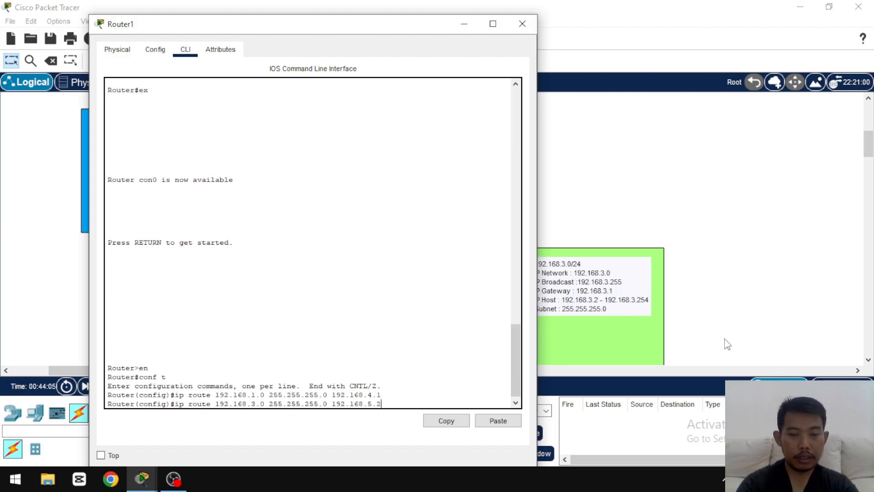
{"action": "key", "text": "Return"}
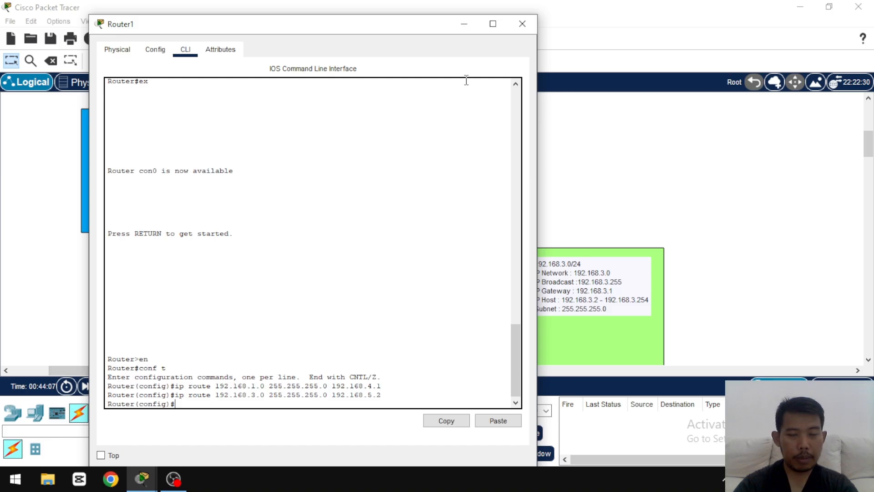
{"action": "left_click", "coordinate": [522, 23]}
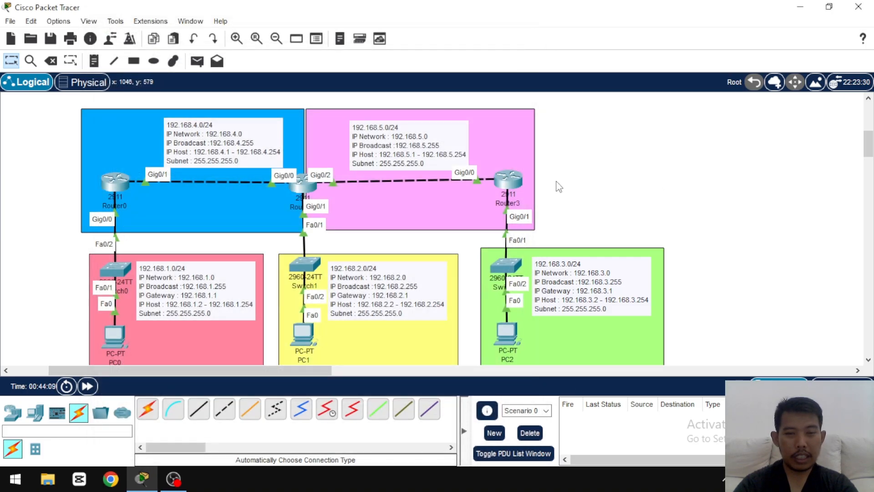
Step: Open Router3's command line and exit from interface configuration back to the user prompt using ex
{"action": "left_click", "coordinate": [512, 183]}
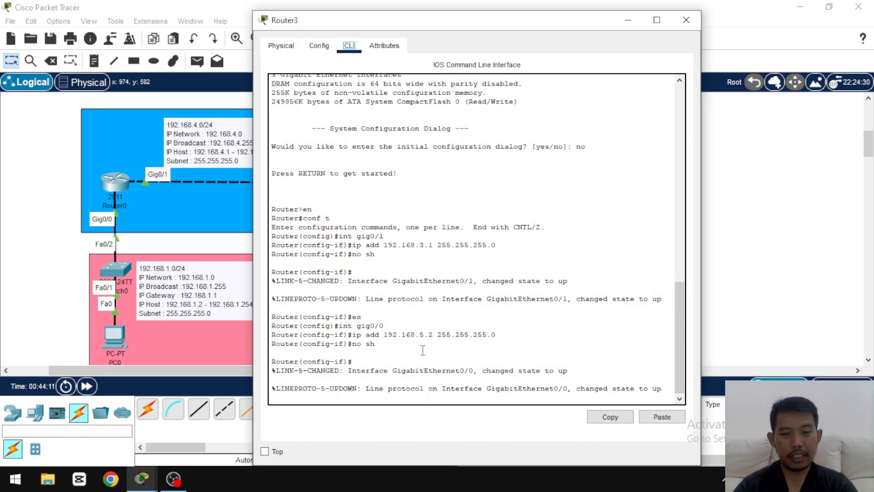
{"action": "left_click", "coordinate": [455, 362]}
{"action": "key", "text": "Return"}
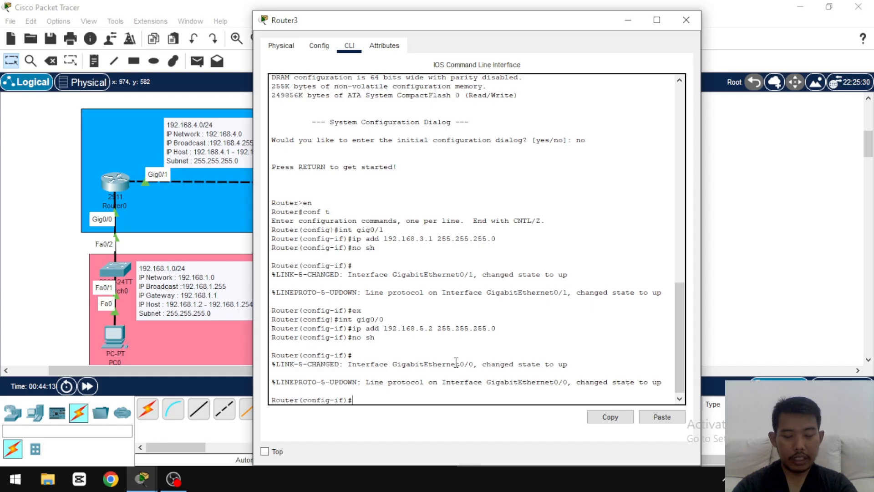
{"action": "type", "text": "ex"}
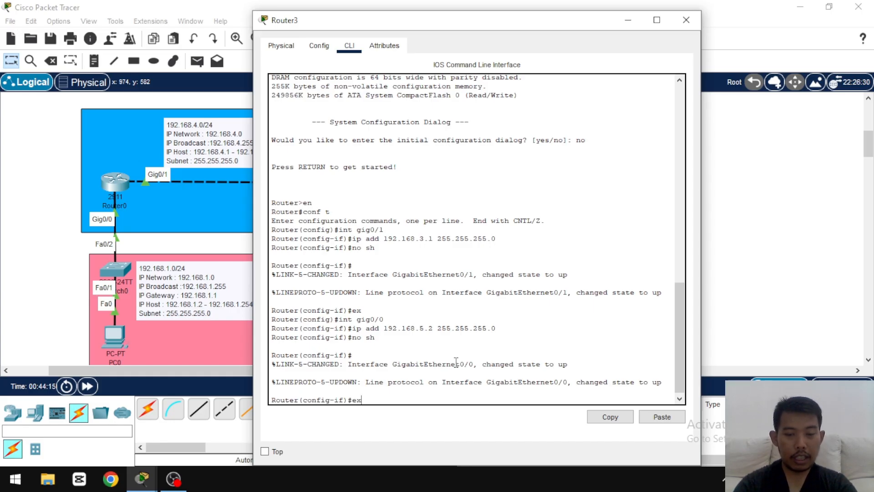
{"action": "key", "text": "Return"}
{"action": "type", "text": "ex"}
{"action": "key", "text": "Return"}
{"action": "type", "text": "ex"}
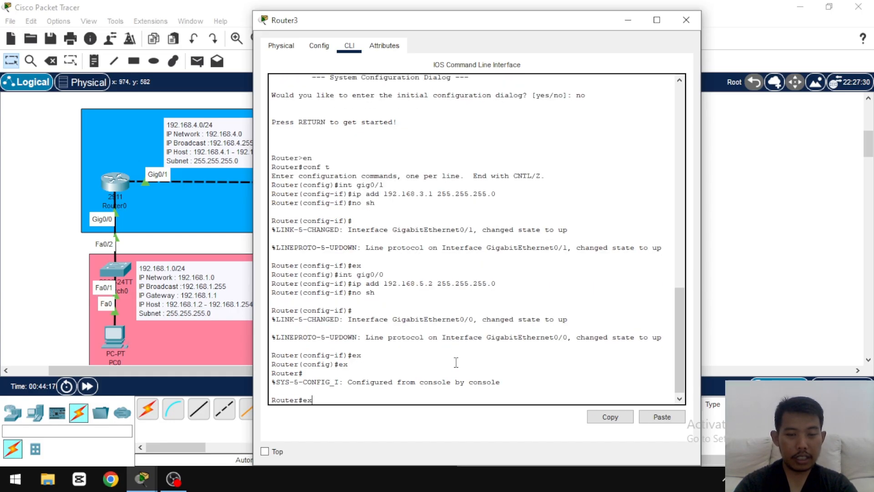
{"action": "key", "text": "Return"}
{"action": "key", "text": "Return"}
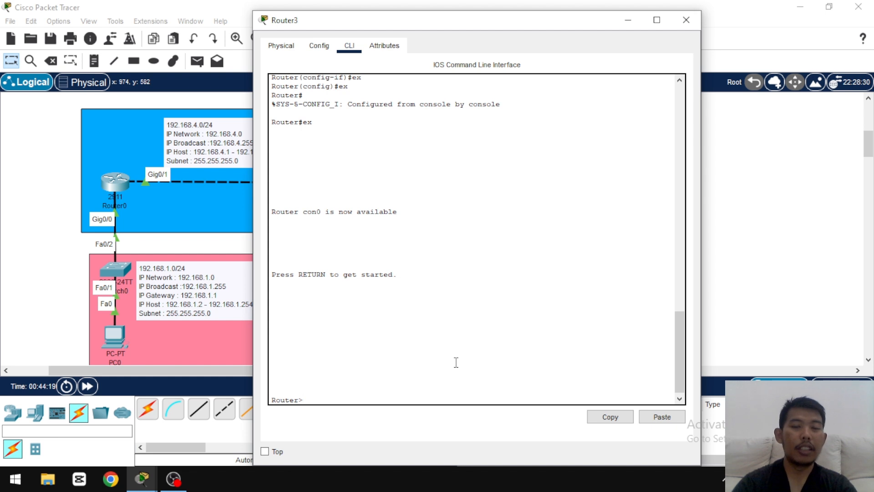
Step: Enter global configuration mode on Router3 with en and conf t, moving its window clear of the topology
{"action": "left_click_drag", "start_coordinate": [511, 27], "coordinate": [648, 24]}
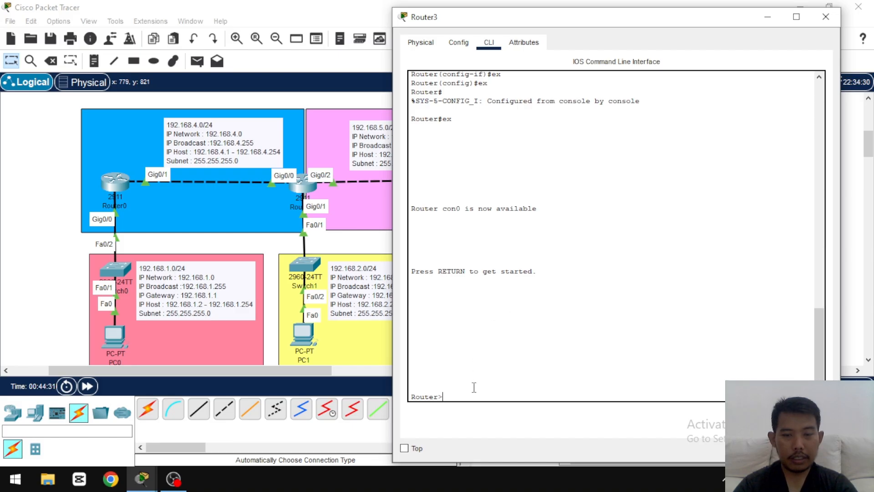
{"action": "type", "text": "n"}
{"action": "key", "text": "Return"}
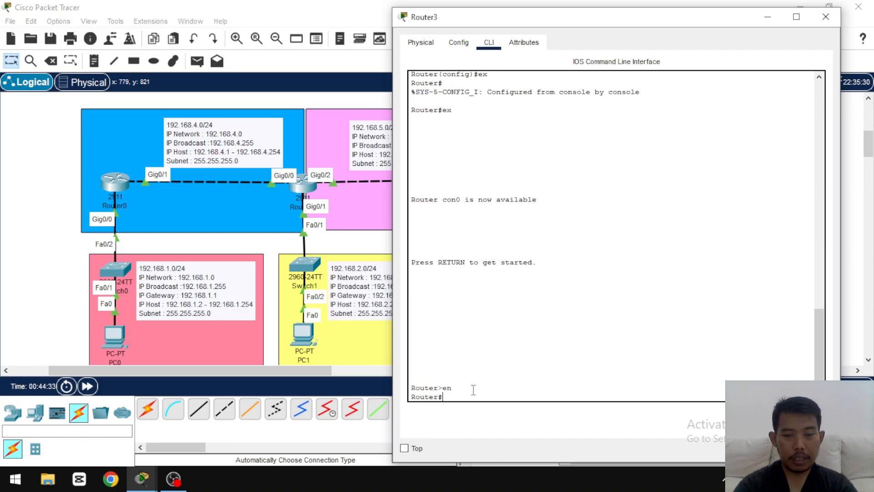
{"action": "type", "text": "conf t"}
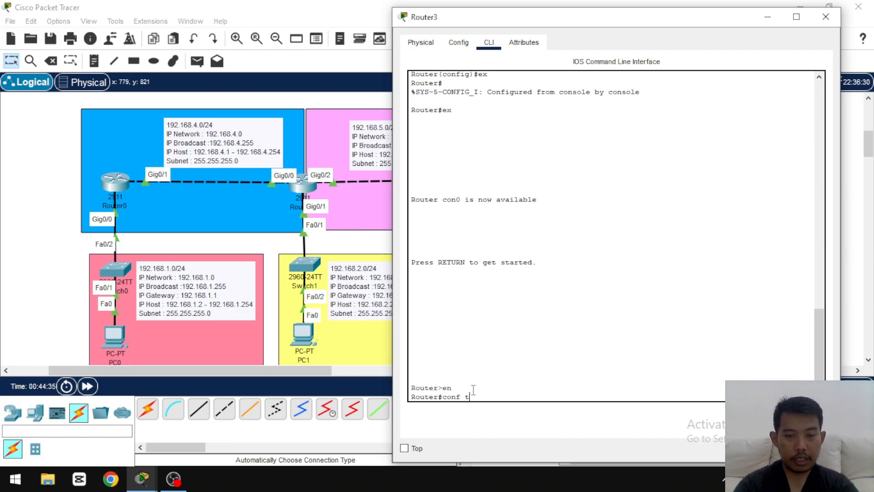
{"action": "key", "text": "Return"}
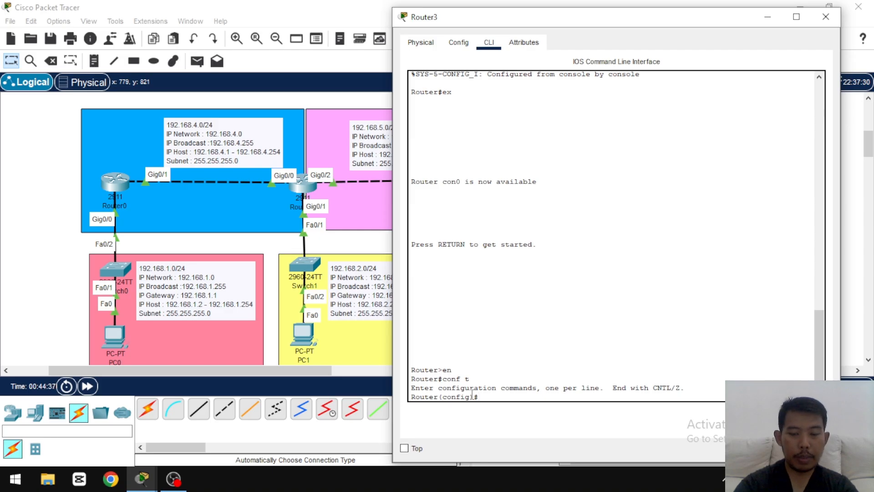
Step: Add a static route on Router3 to PC1's LAN with ip route 192.168.2.0 255.255.255.0 192.168.5.1
{"action": "type", "text": "ip route"}
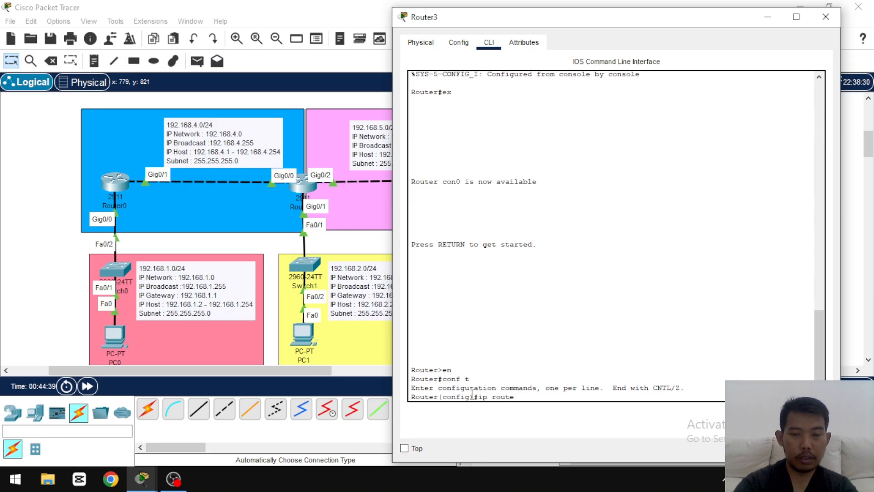
{"action": "left_click_drag", "start_coordinate": [542, 20], "coordinate": [578, 19]}
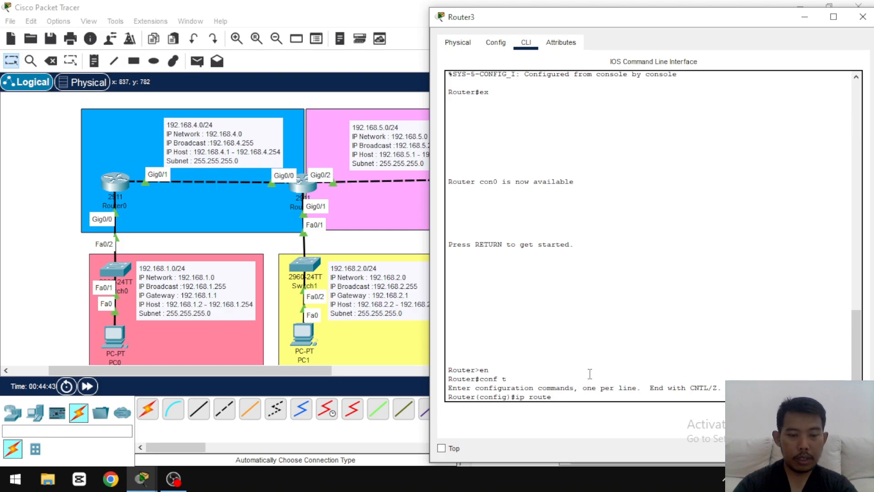
{"action": "type", "text": "192.168"}
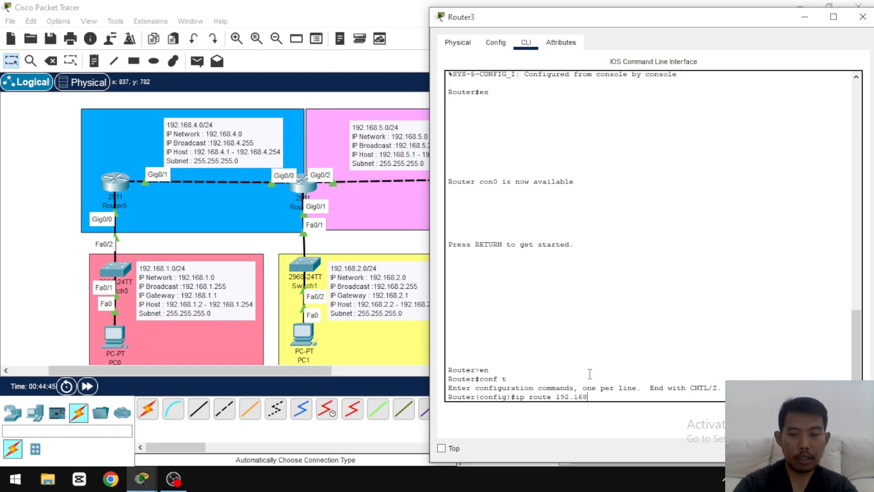
{"action": "type", "text": ".2.0"}
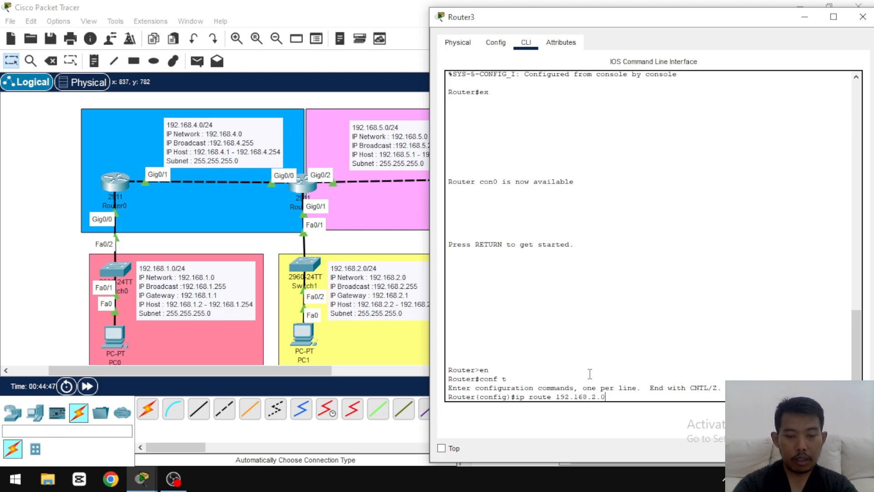
{"action": "type", "text": " 255"}
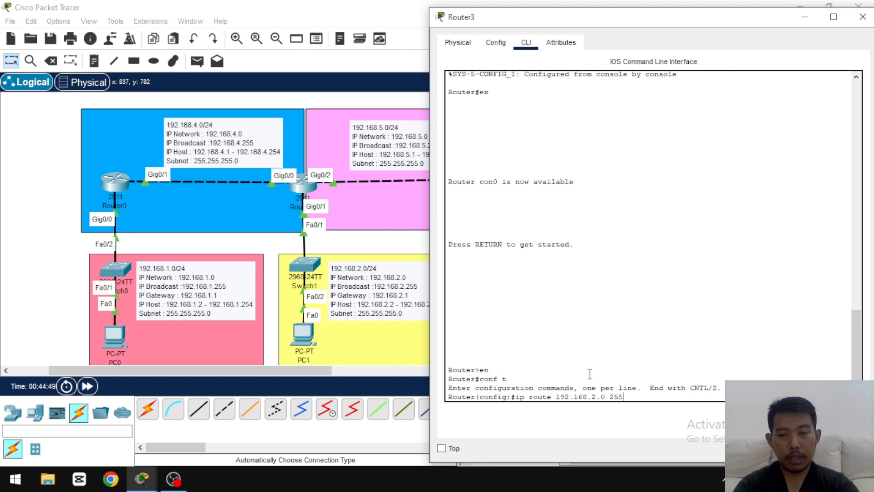
{"action": "type", "text": ".255.25"}
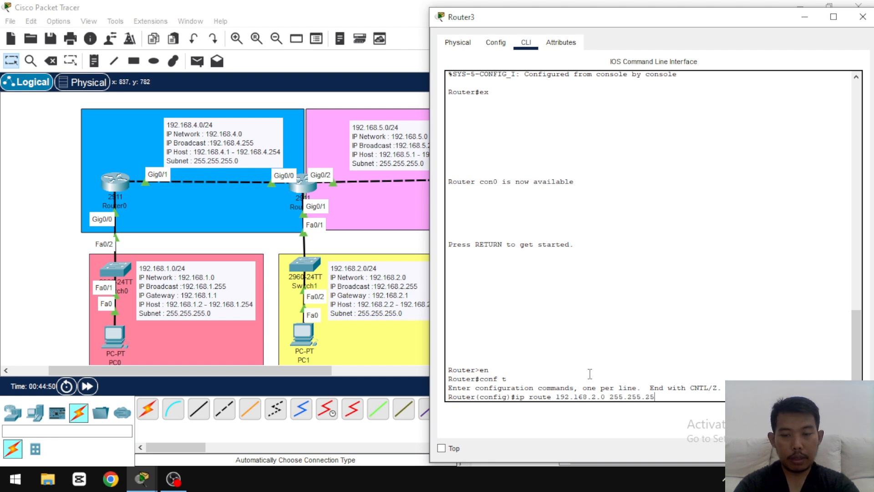
{"action": "type", "text": "5.0"}
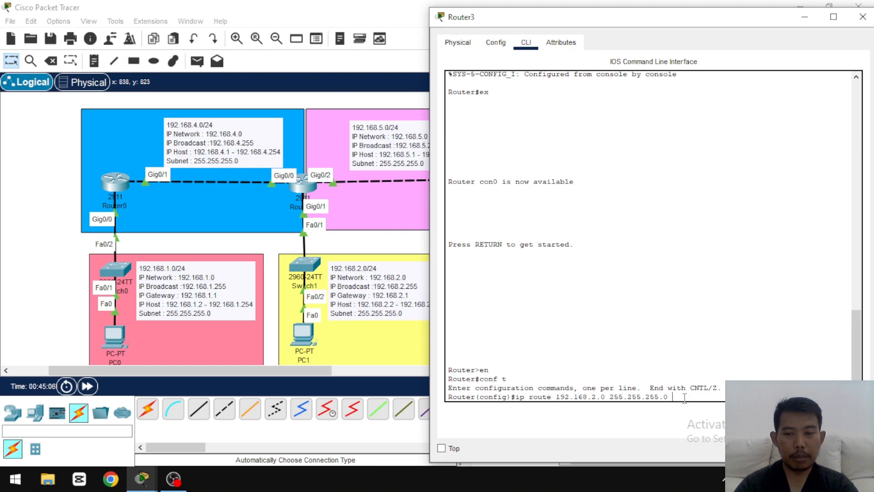
{"action": "type", "text": "192"}
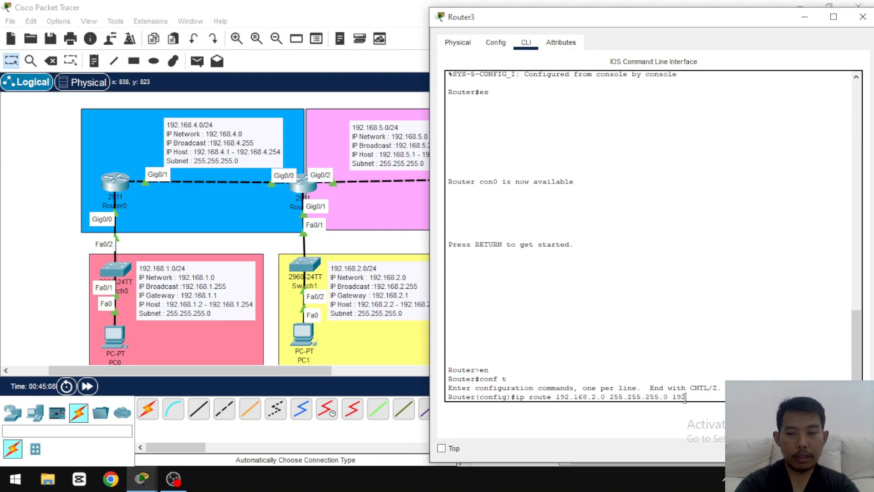
{"action": "type", "text": ".168"}
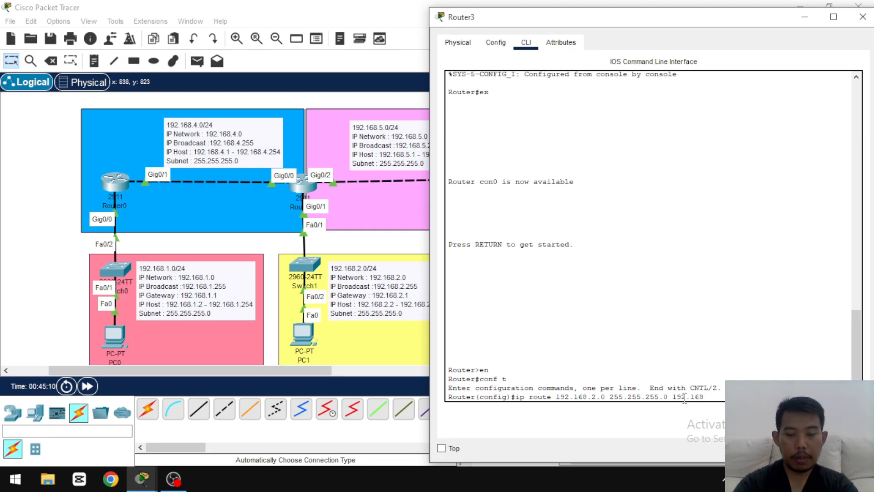
{"action": "type", "text": ".5."}
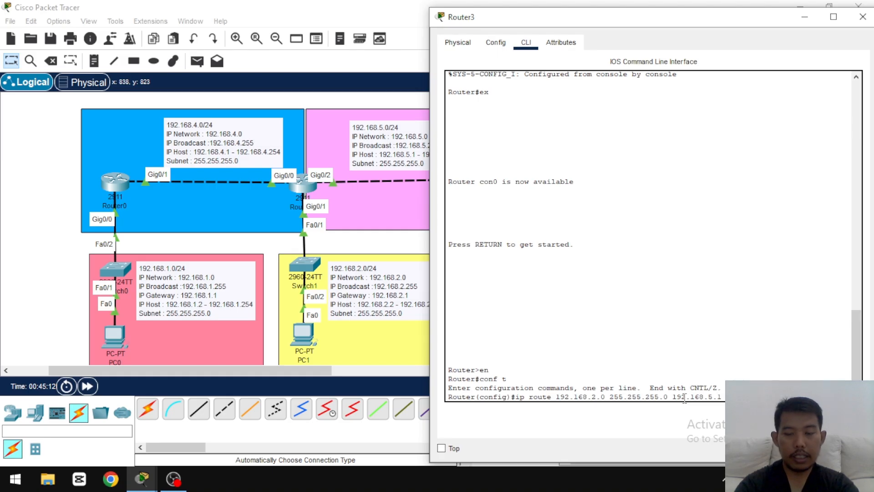
{"action": "type", "text": "1"}
{"action": "key", "text": "Return"}
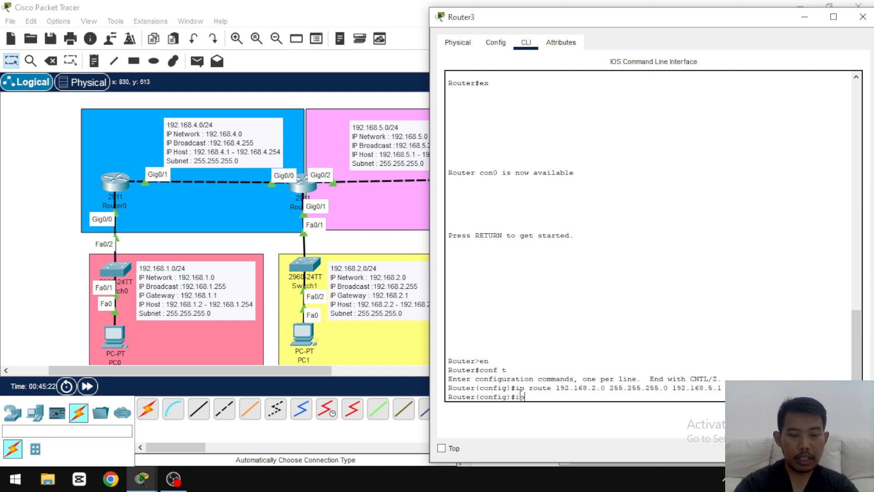
Step: Add a static route on Router3 to the Router0–Router1 link network with ip route 192.168.4.0 255.255.255.0 192.168.5.1
{"action": "type", "text": "ute"}
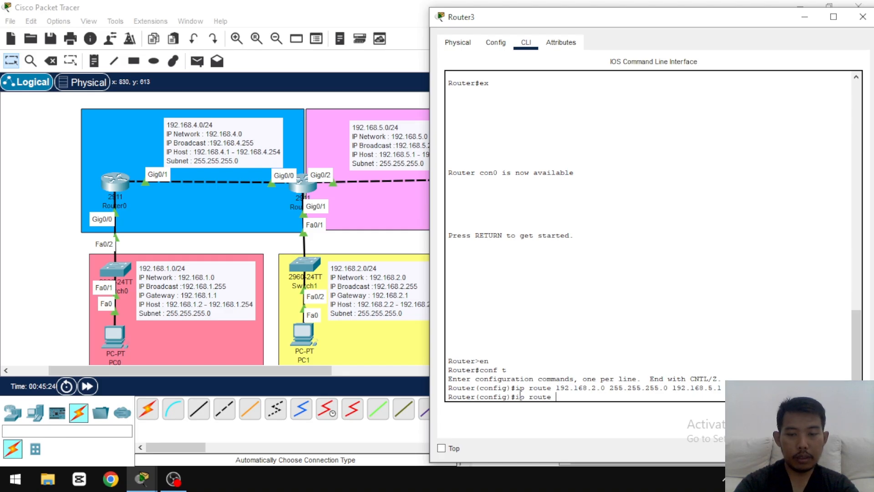
{"action": "type", "text": " 192.168.4."}
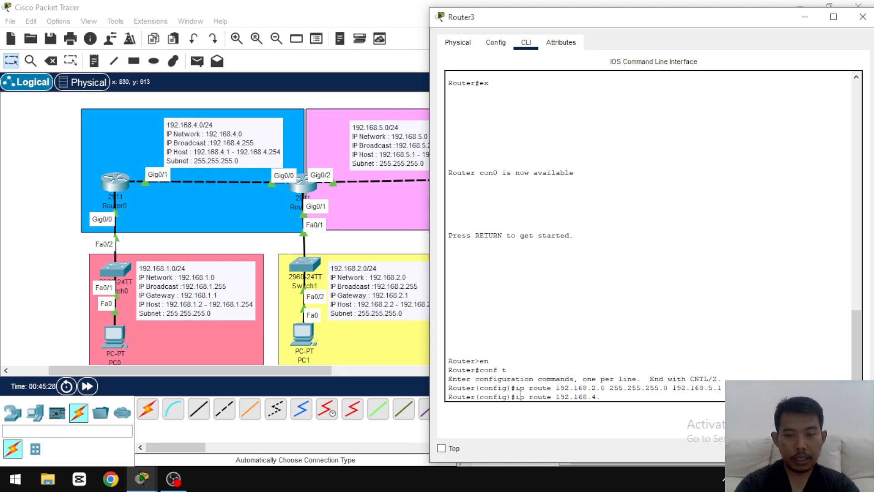
{"action": "type", "text": "0"}
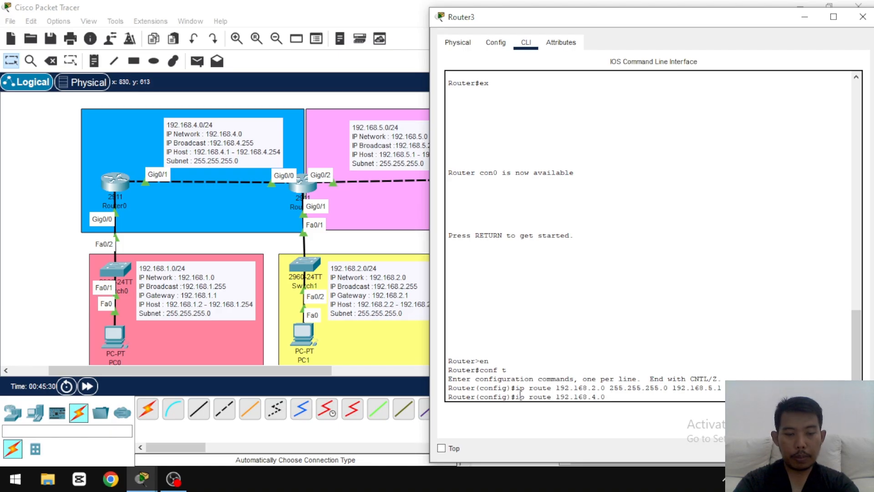
{"action": "type", "text": " 255.255"}
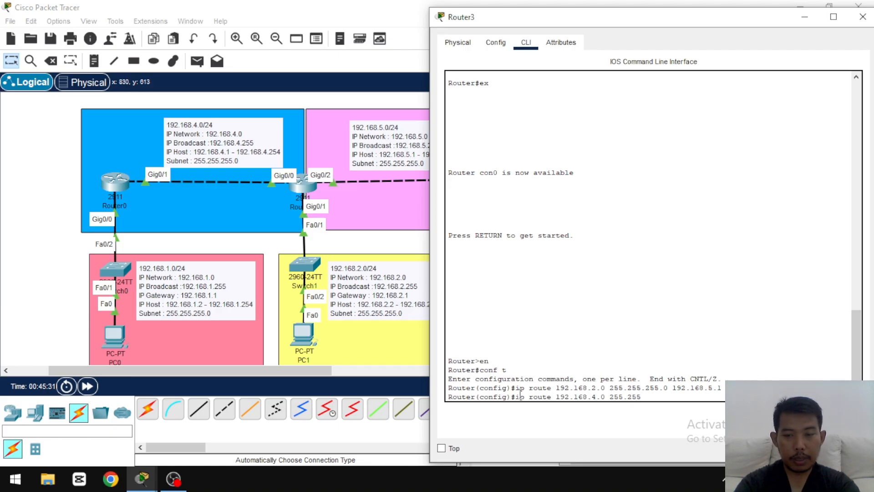
{"action": "type", "text": ".25"}
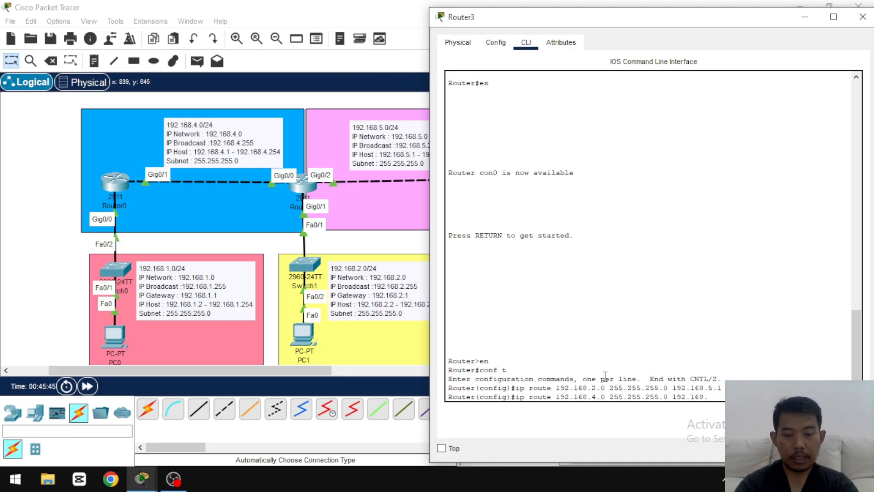
{"action": "type", "text": "5."}
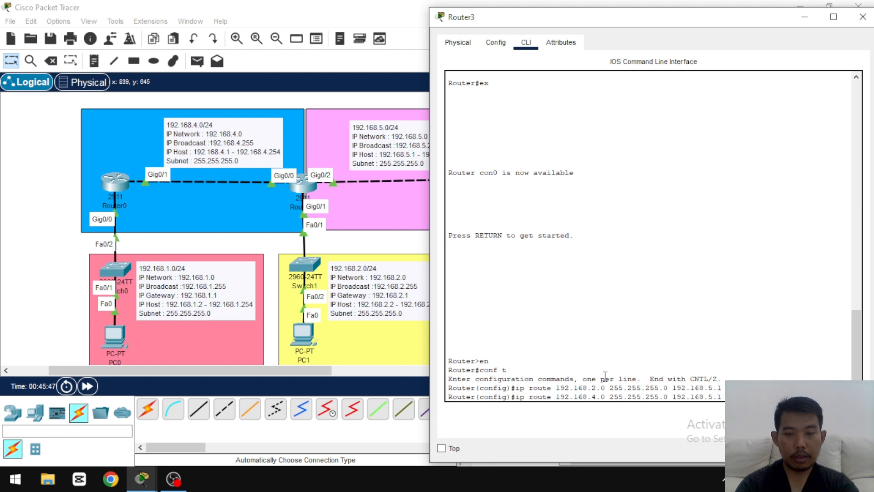
{"action": "type", "text": "1"}
{"action": "key", "text": "Return"}
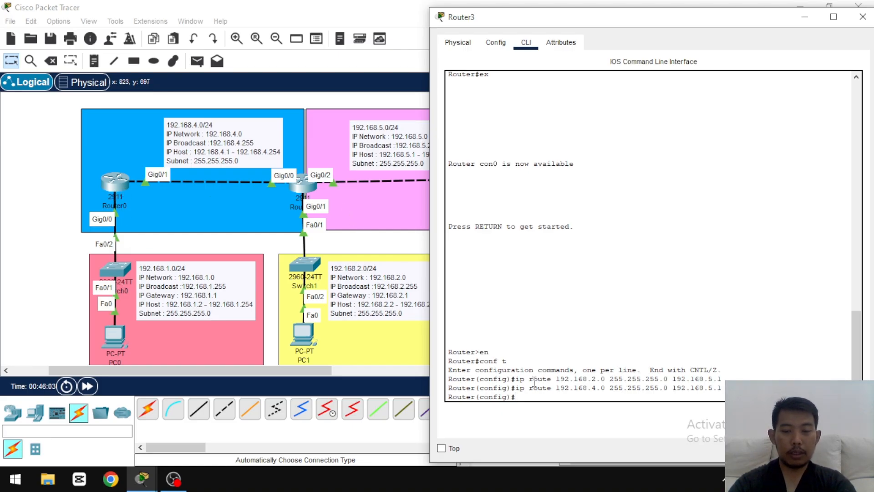
Step: Add a static route on Router3 to PC0's LAN with ip route 192.168.1.0 255.255.255.0 192.168.4.1
{"action": "type", "text": "ip"}
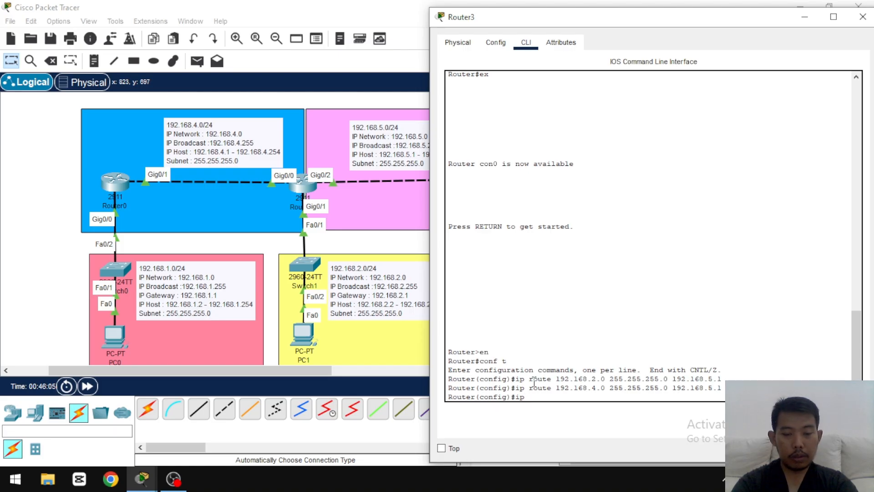
{"action": "type", "text": " route 1"}
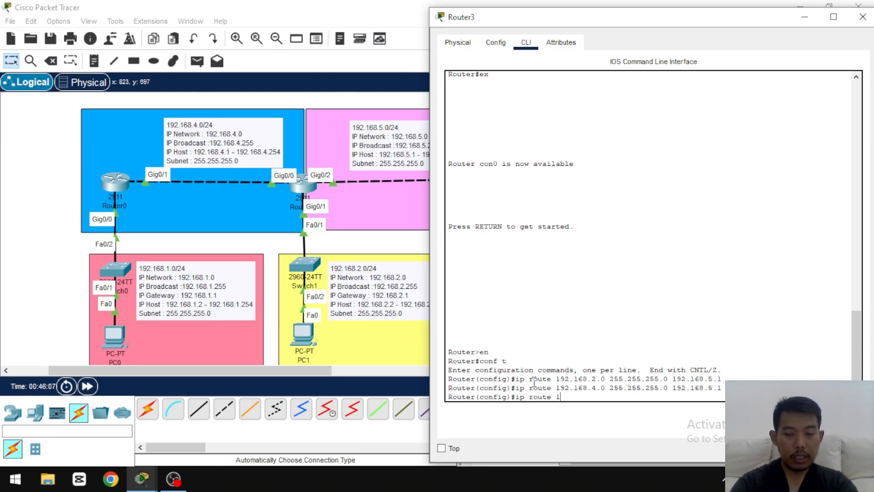
{"action": "type", "text": "92.168"}
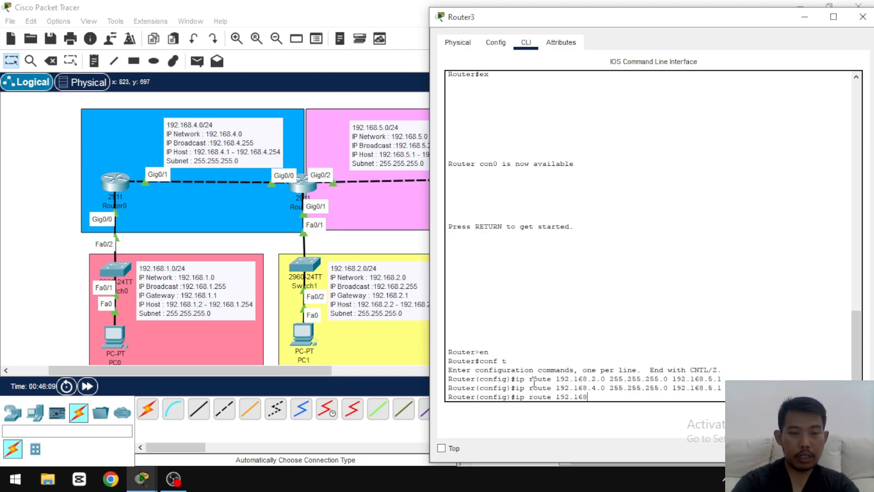
{"action": "type", "text": ".1.0 2"}
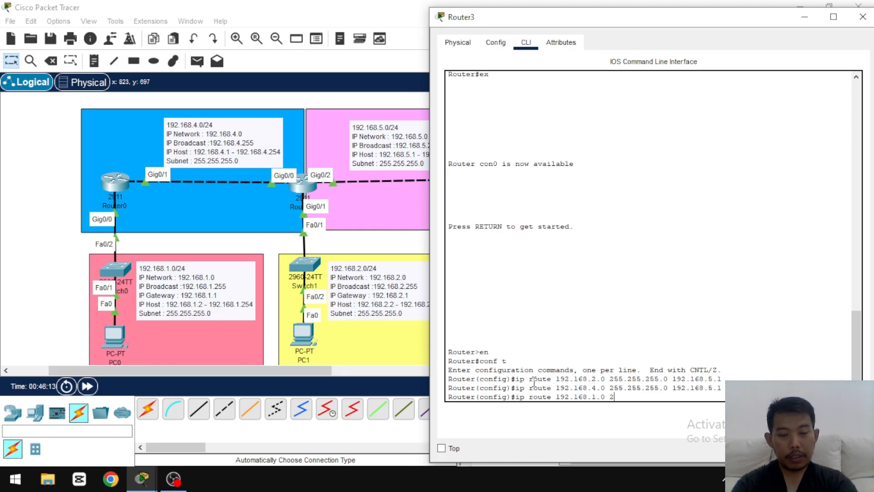
{"action": "type", "text": "55.255.255.0"}
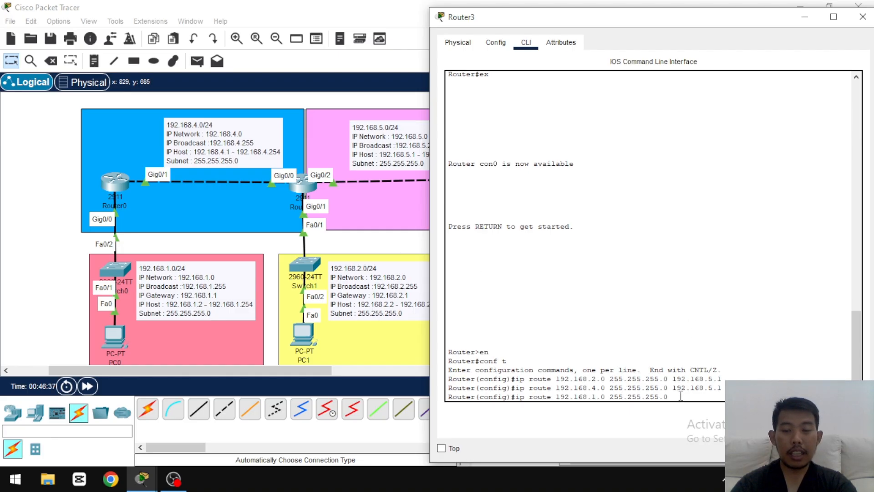
{"action": "type", "text": "192.168"}
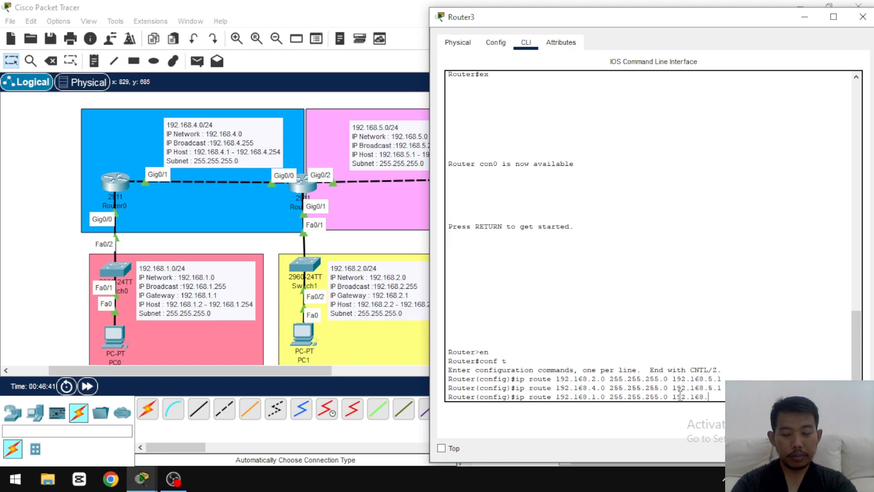
{"action": "type", "text": ".4.1"}
{"action": "key", "text": "Return"}
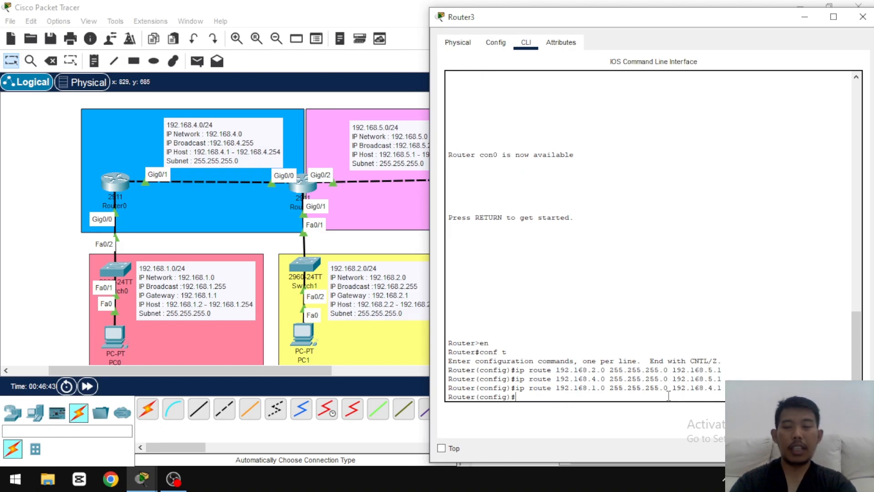
Step: Close Router3's window and fast-forward the simulation time
{"action": "left_click_drag", "start_coordinate": [729, 17], "coordinate": [624, 16]}
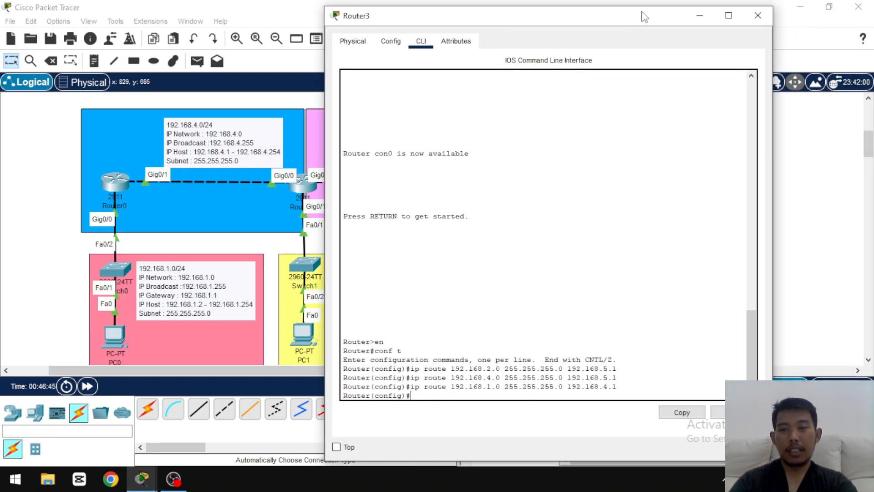
{"action": "left_click", "coordinate": [759, 15]}
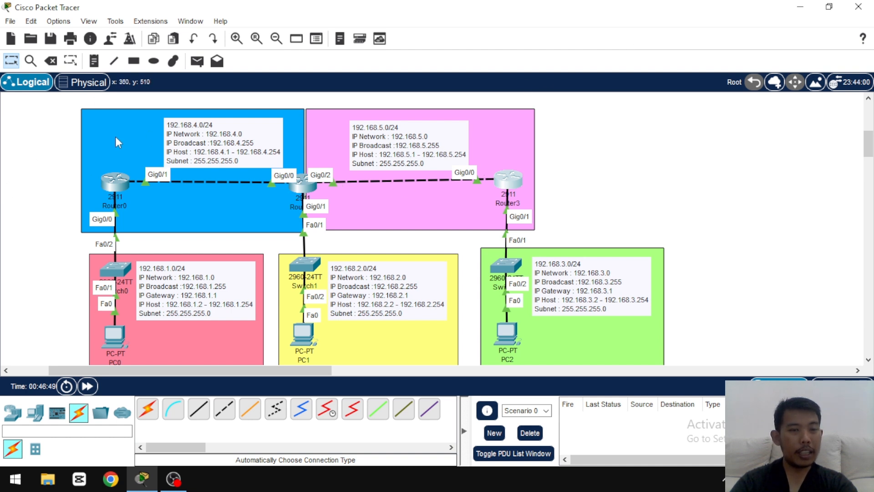
{"action": "left_click", "coordinate": [88, 387]}
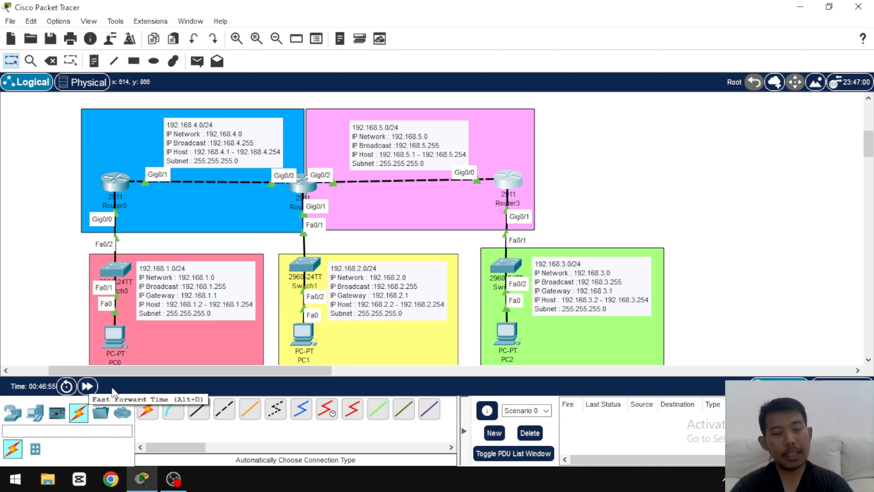
{"action": "left_click", "coordinate": [86, 386]}
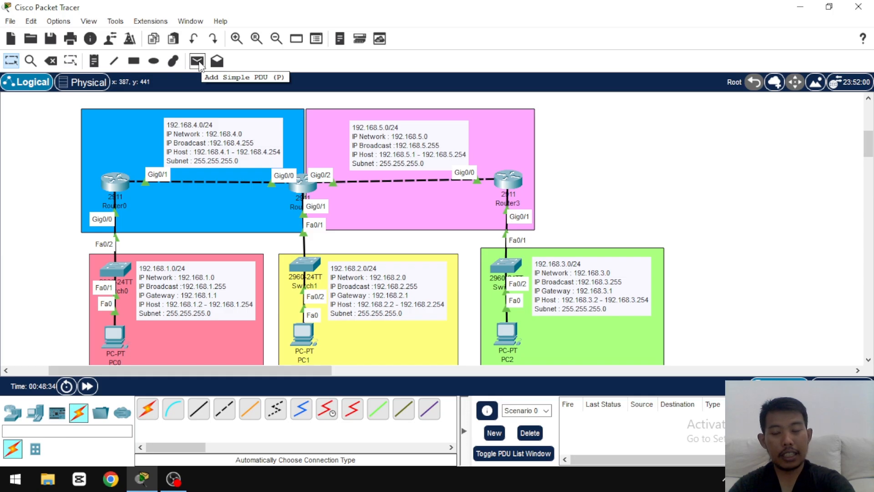
Step: Send a simple PDU from PC0 to PC1 to test connectivity between their LANs
{"action": "left_click", "coordinate": [199, 63]}
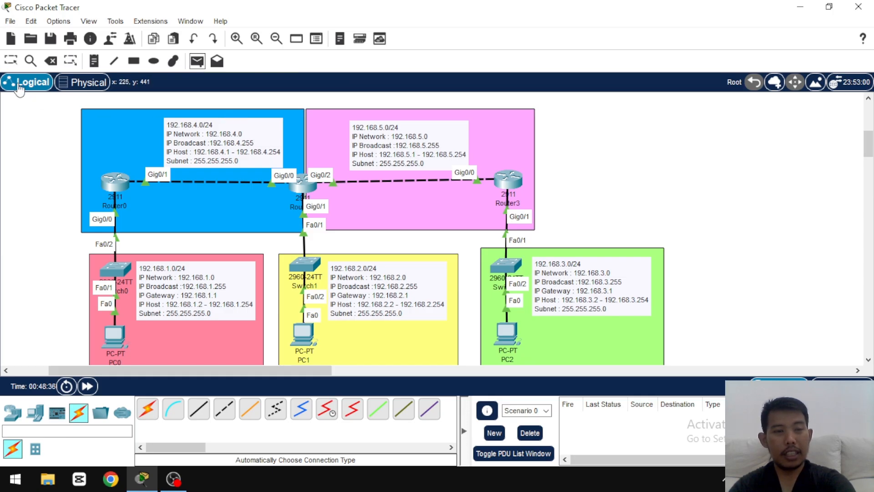
{"action": "left_click", "coordinate": [13, 65]}
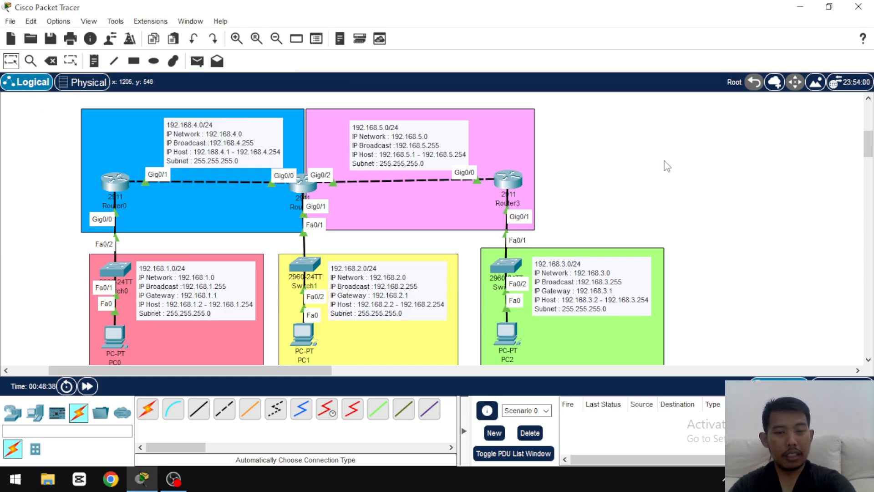
{"action": "key", "text": "p"}
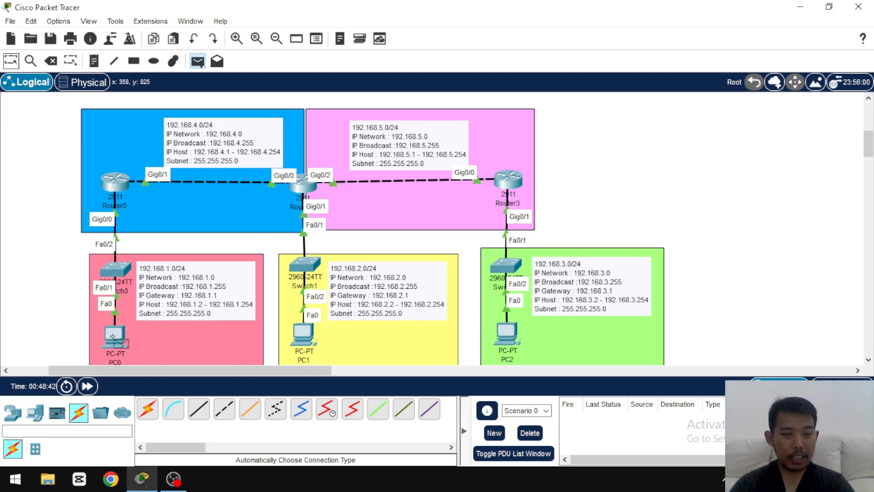
{"action": "mouse_move", "coordinate": [119, 342]}
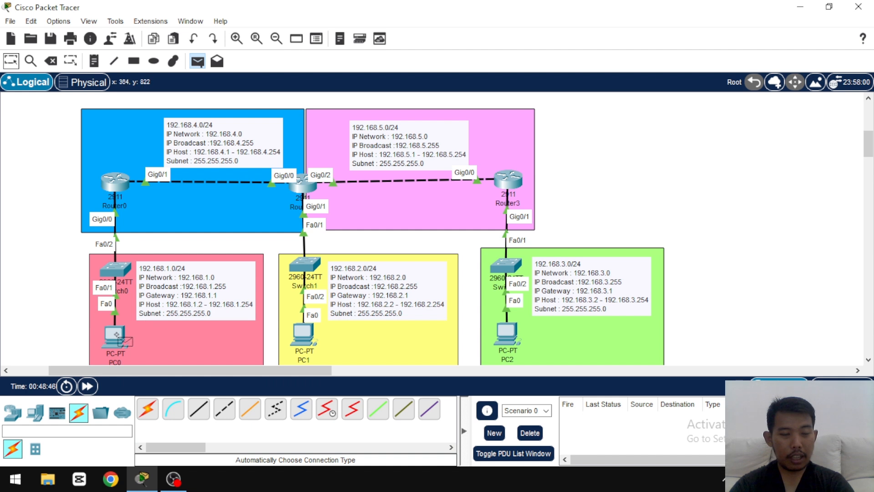
{"action": "left_click", "coordinate": [120, 339]}
{"action": "left_click", "coordinate": [308, 337]}
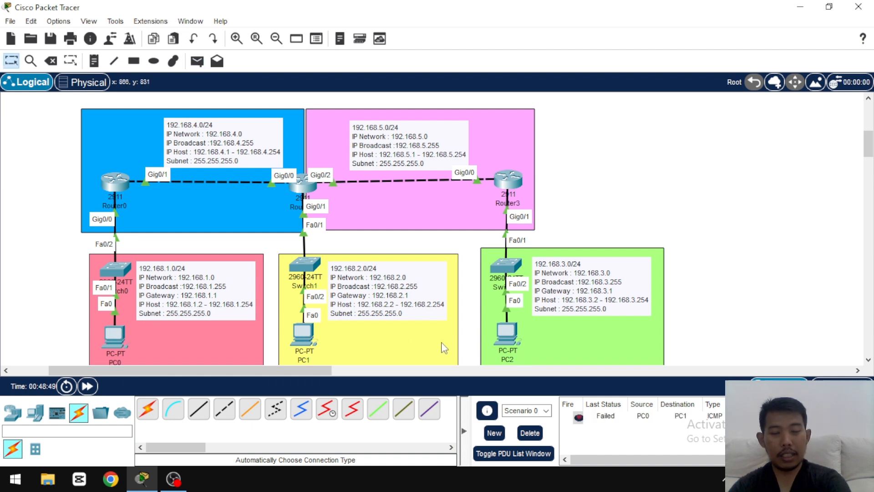
Step: Repeat the connectivity test with a second simple PDU from PC0 to PC1
{"action": "key", "text": "p"}
{"action": "left_click", "coordinate": [120, 339]}
{"action": "left_click", "coordinate": [308, 337]}
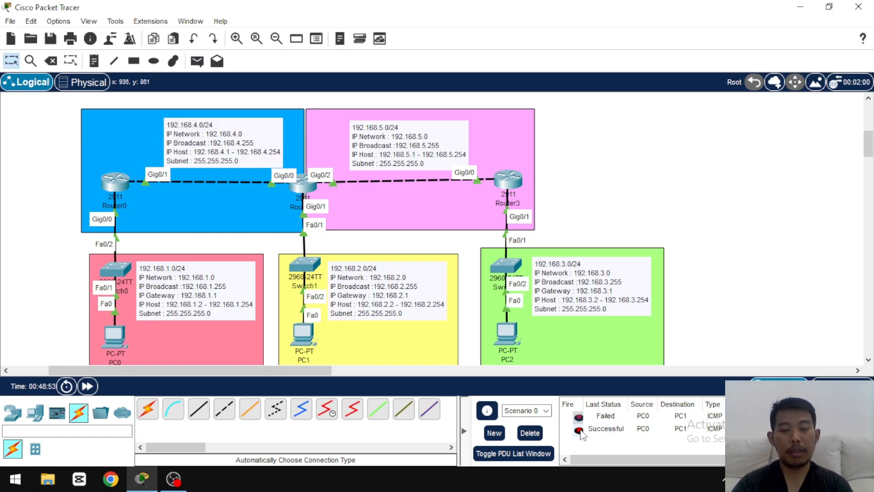
Step: Clear the current scenario's PDU list and send two simple PDUs from PC0 to PC2 to test connectivity between their LANs
{"action": "left_click", "coordinate": [530, 433]}
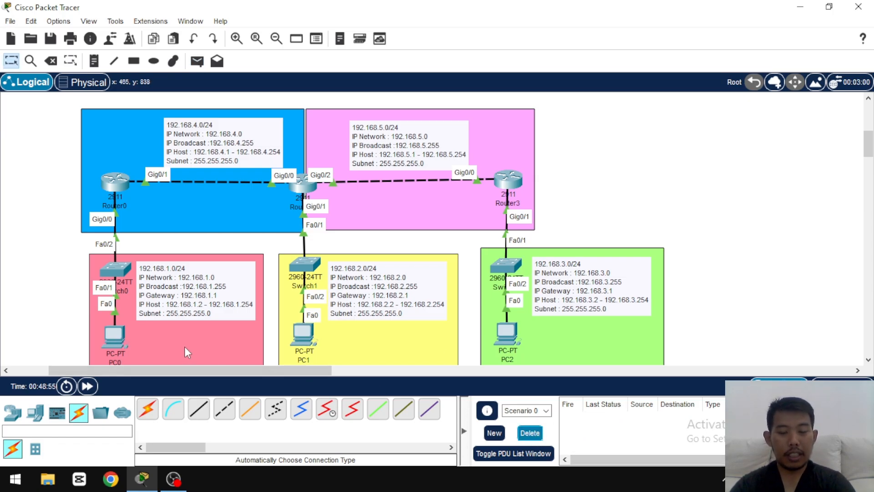
{"action": "key", "text": "p"}
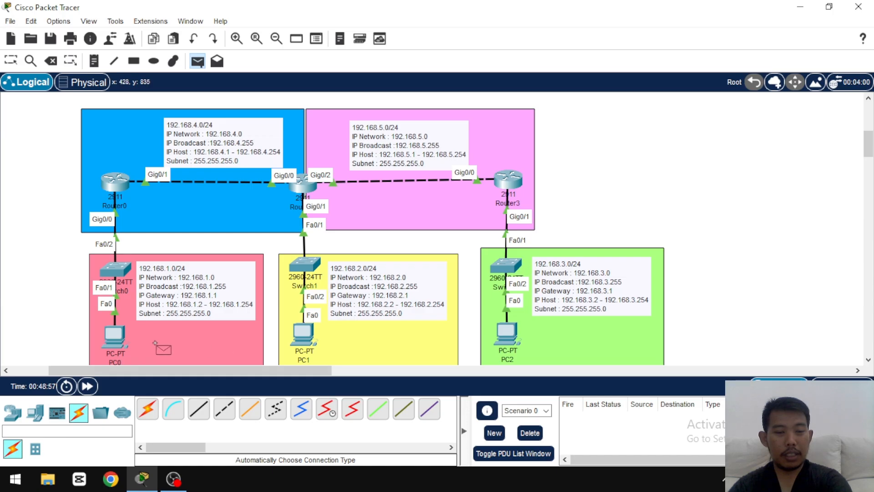
{"action": "left_click", "coordinate": [114, 336]}
{"action": "left_click", "coordinate": [516, 341]}
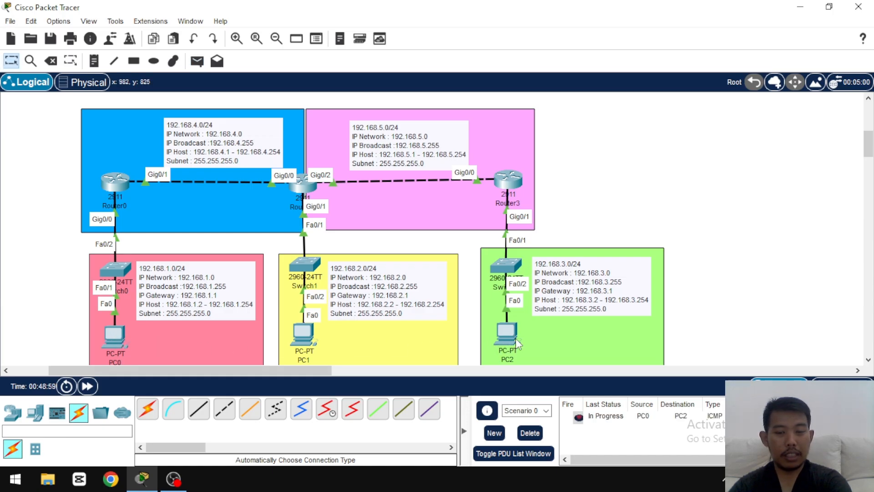
{"action": "key", "text": "p"}
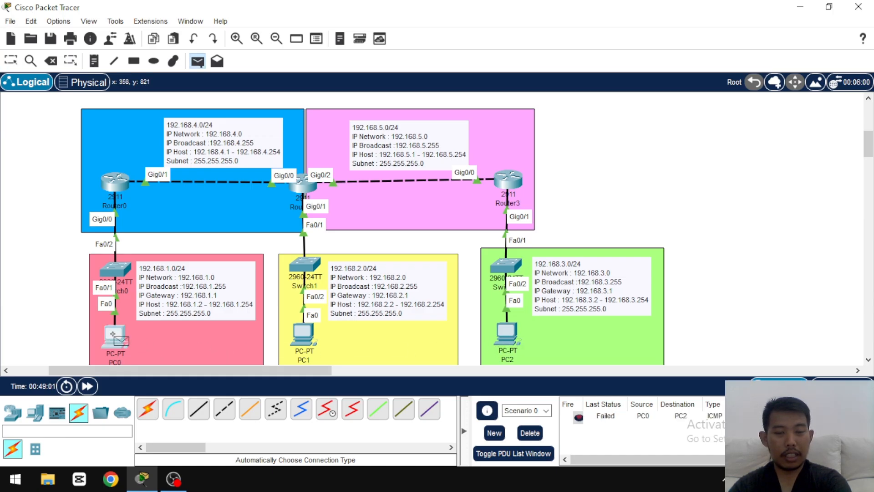
{"action": "left_click", "coordinate": [503, 333]}
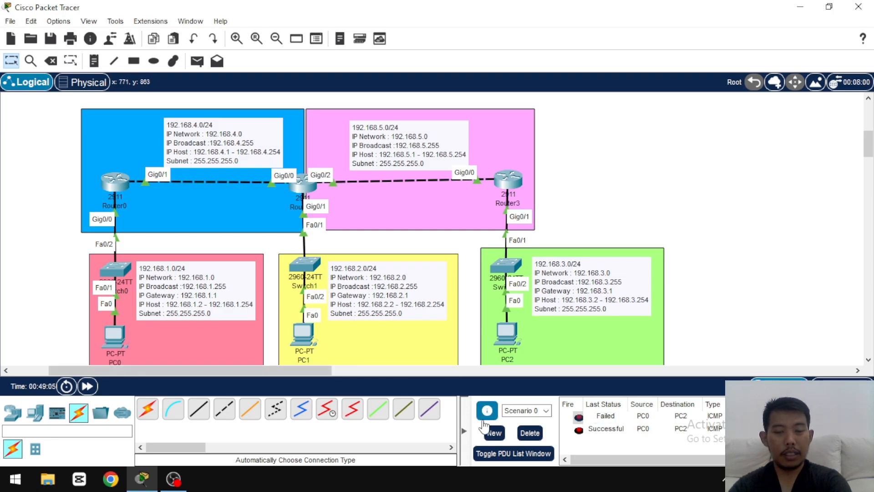
Step: Clear the PDU list again and send a simple PDU from PC1 to PC2 to test connectivity between their LANs
{"action": "left_click", "coordinate": [530, 433]}
{"action": "key", "text": "p"}
{"action": "left_click", "coordinate": [306, 336]}
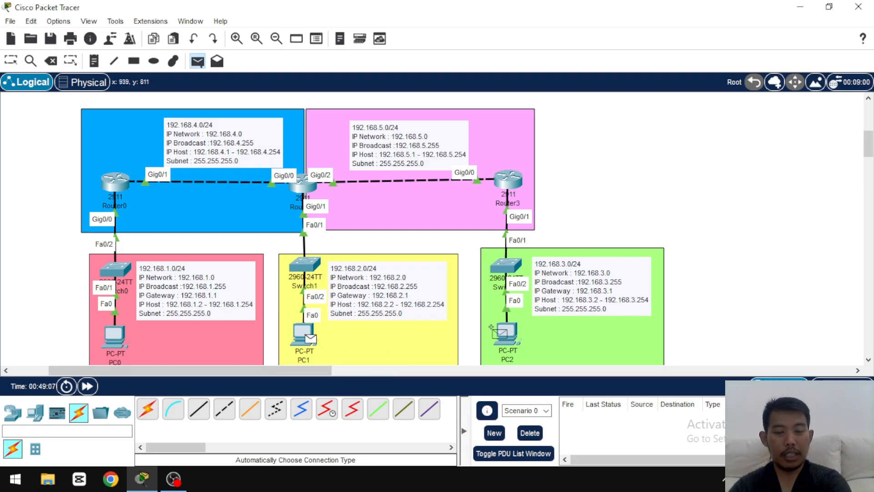
{"action": "left_click", "coordinate": [512, 331]}
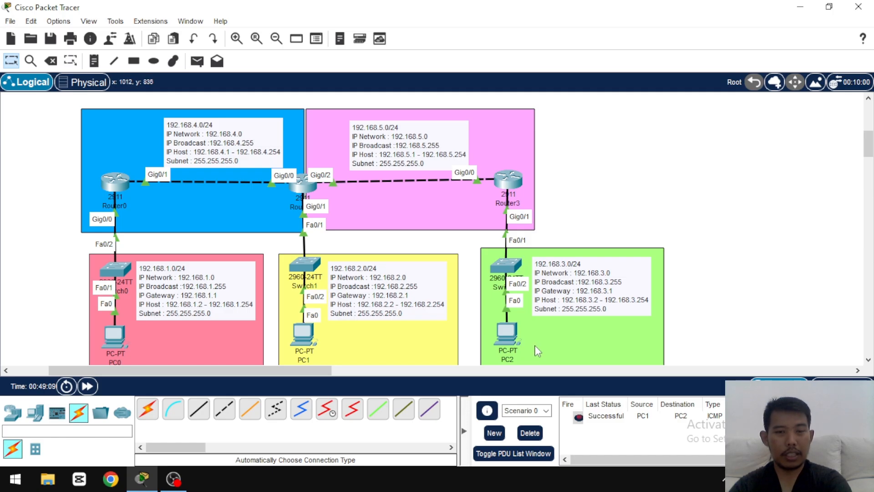